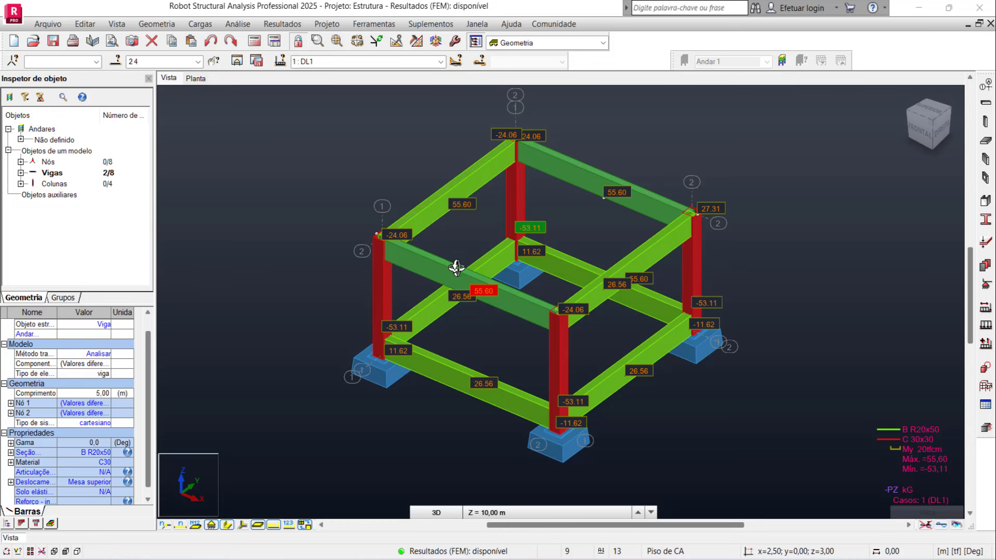
Tilt and rotate the 3D frame view, clear the beam selection, and start the presentation video
scroll(437, 280, up, 2)
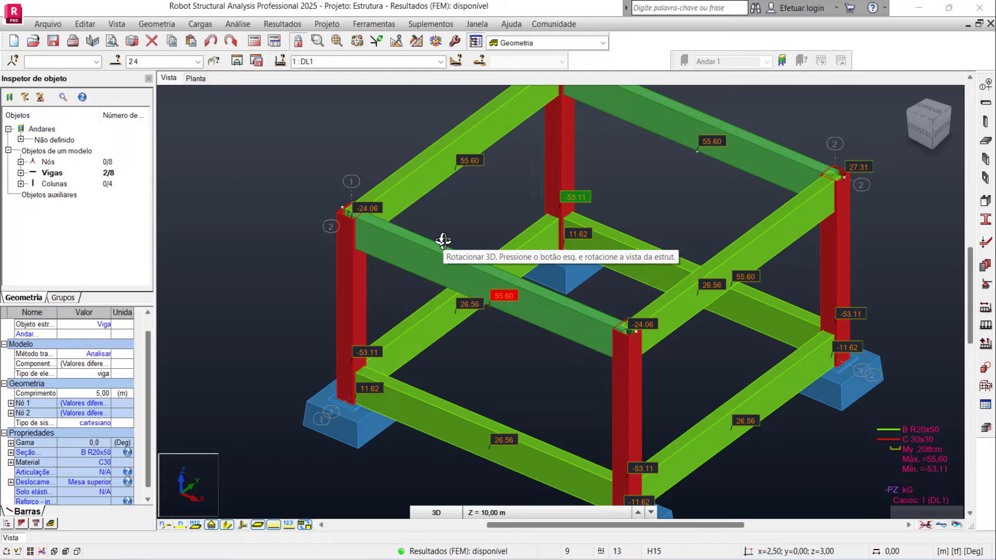
mouse_move(443, 239)
mouse_down()
mouse_move(439, 227)
mouse_move(430, 286)
mouse_up()
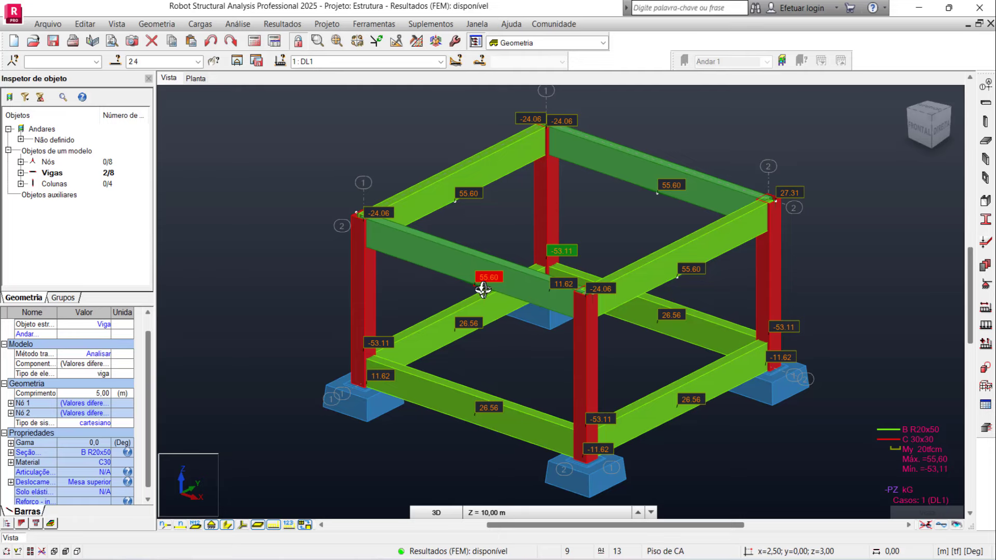
drag(483, 290, 383, 236)
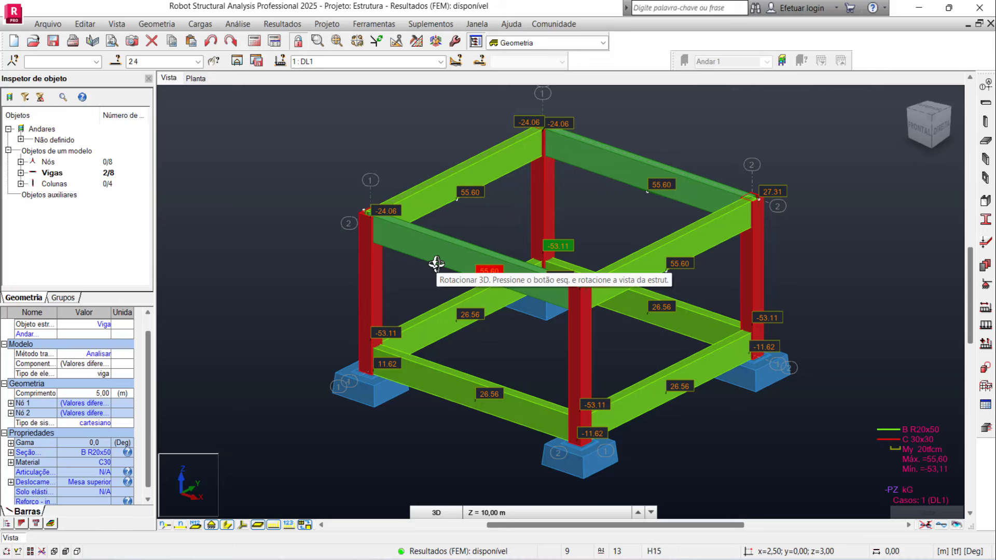
key(Escape)
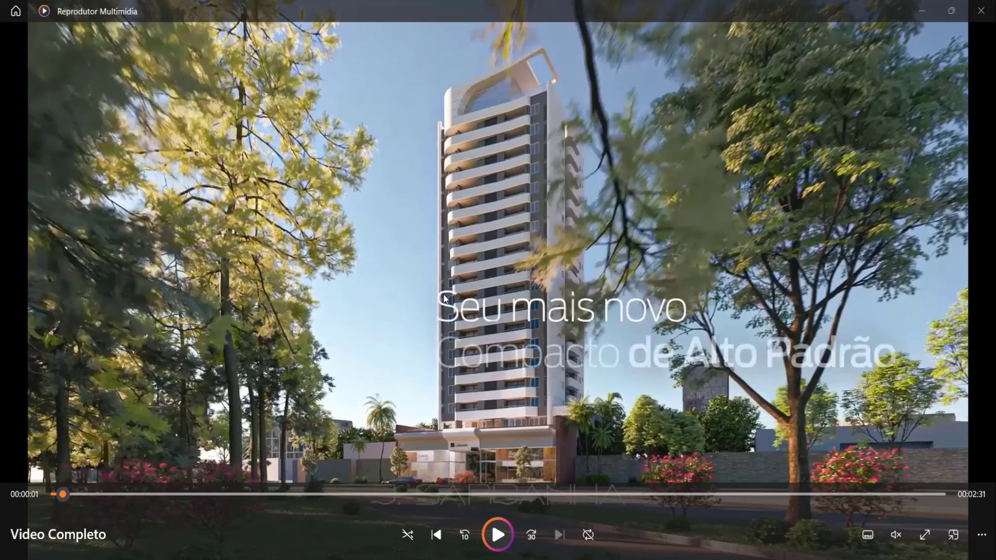
click(496, 532)
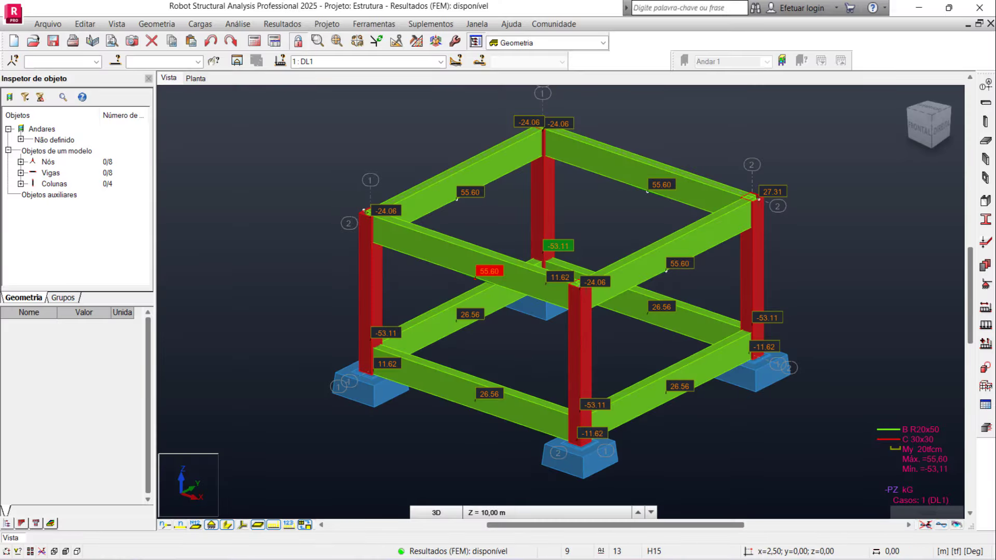
Bring up Revit's Desenho 1 drafting view and inspect the two table-leg lines
click(551, 506)
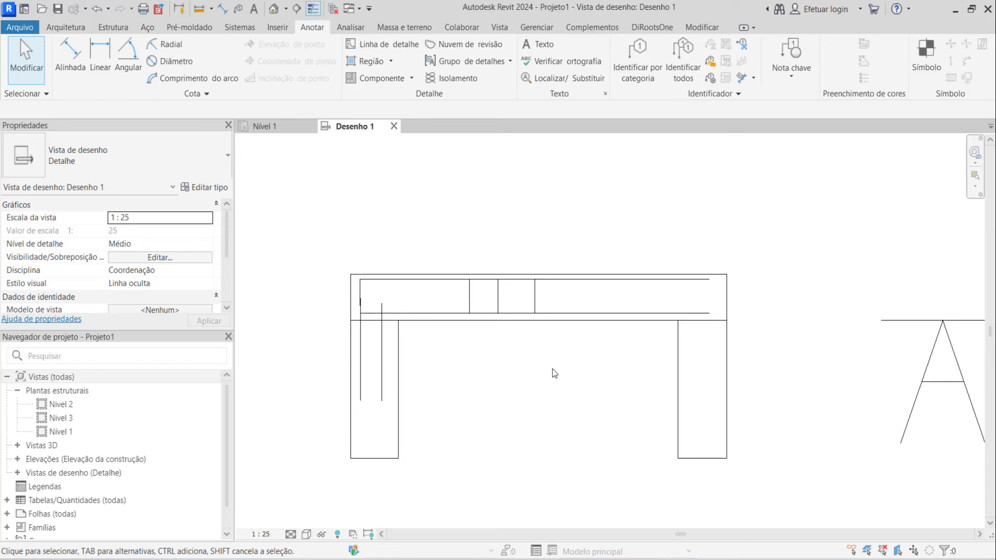
scroll(361, 344, up, 1)
scroll(365, 350, up, 2)
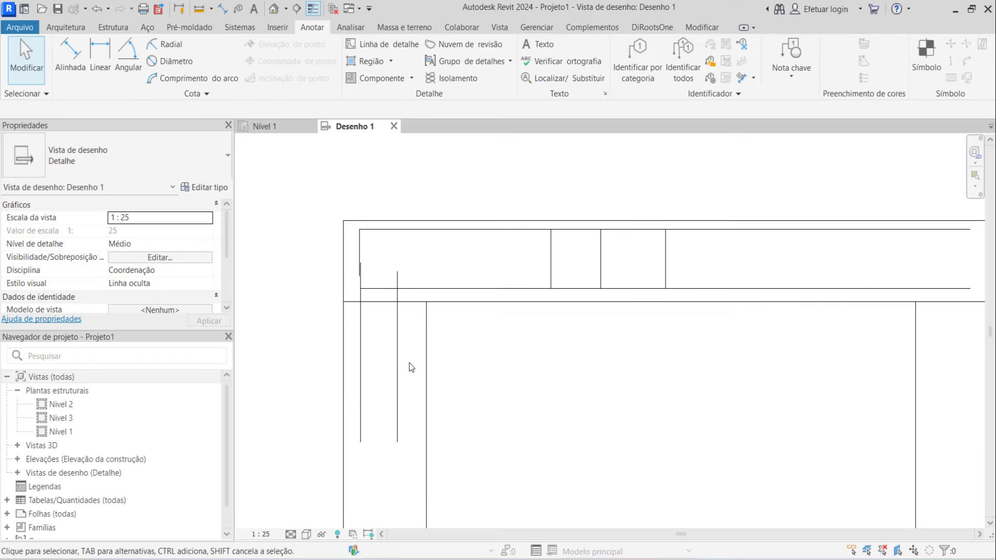
drag(353, 346, 351, 340)
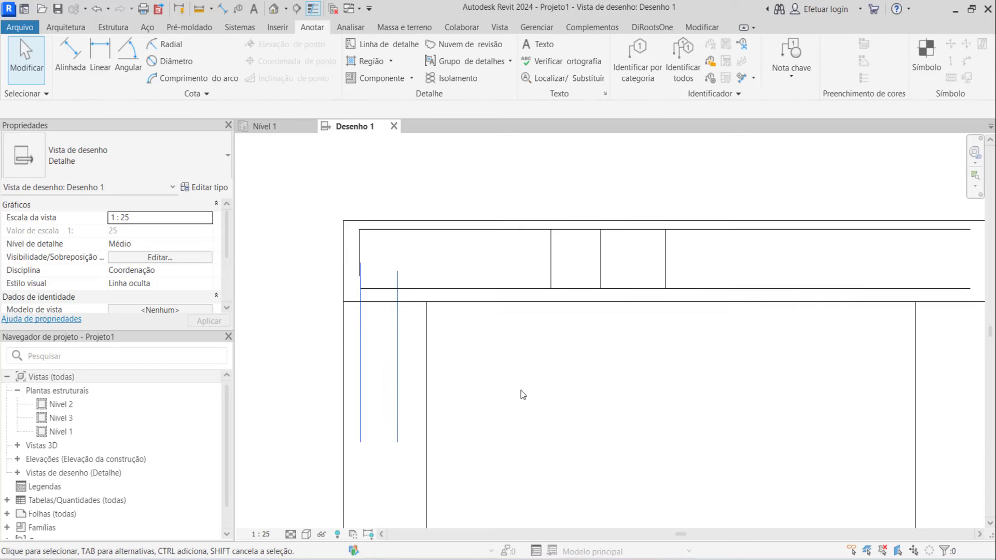
scroll(568, 384, down, 3)
key(Escape)
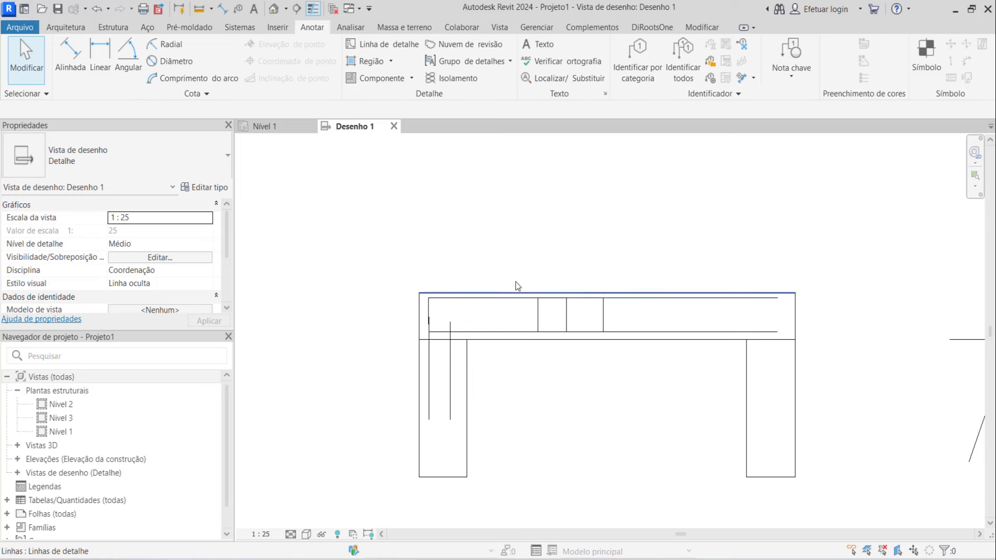
scroll(385, 319, down, 4)
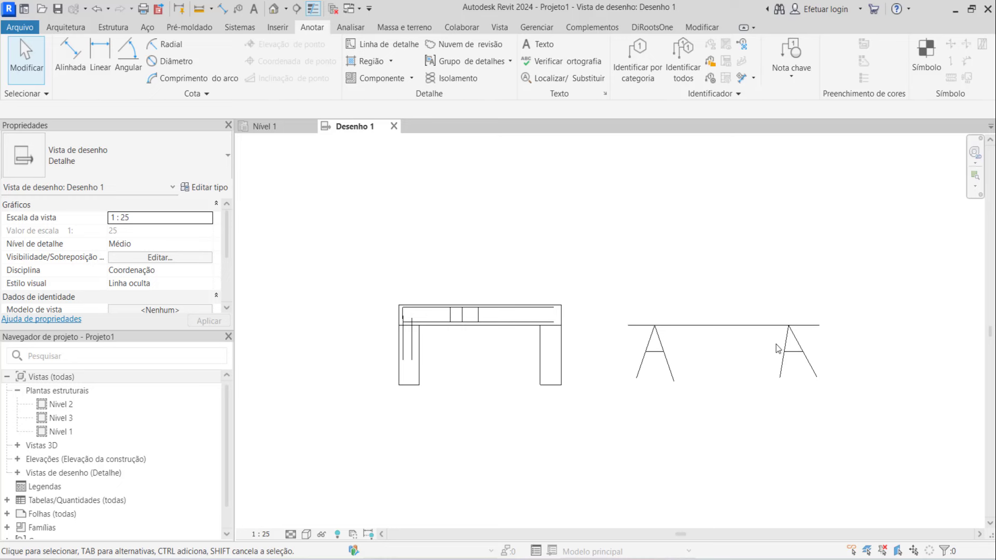
scroll(828, 354, up, 1)
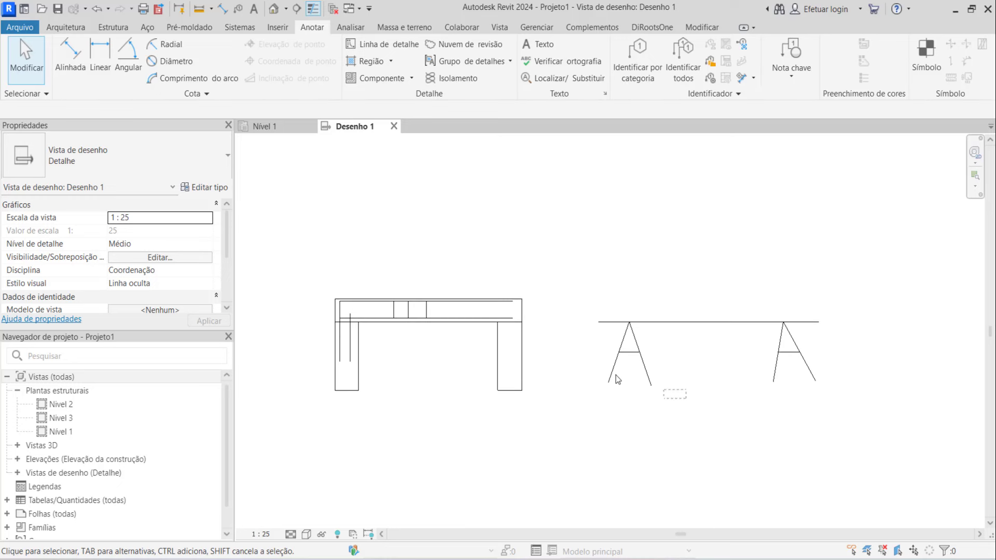
drag(617, 379, 593, 340)
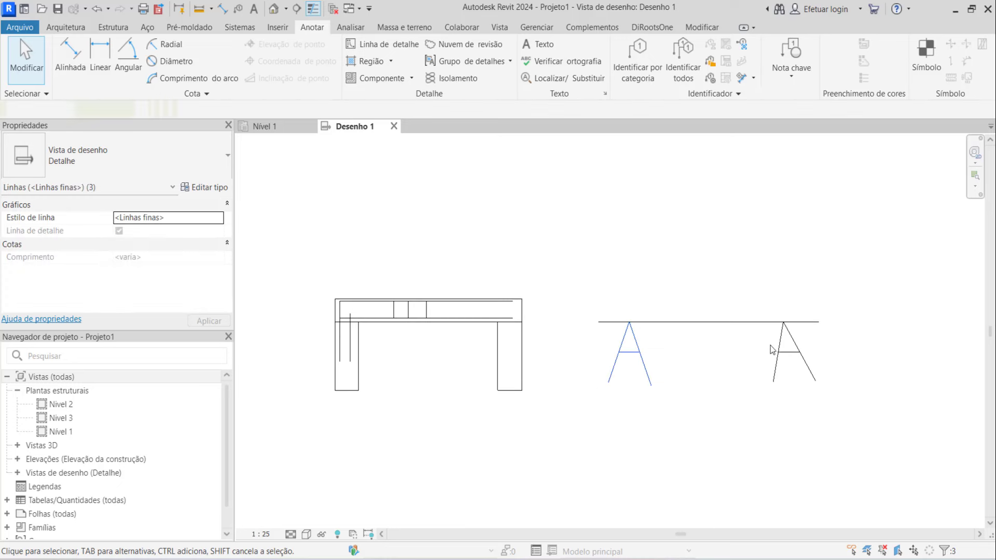
click(679, 322)
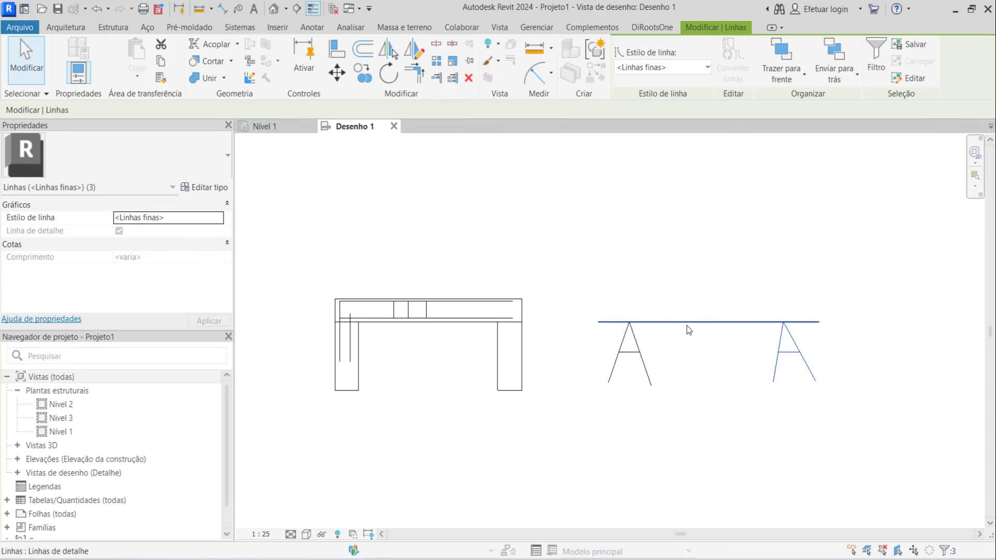
key(Escape)
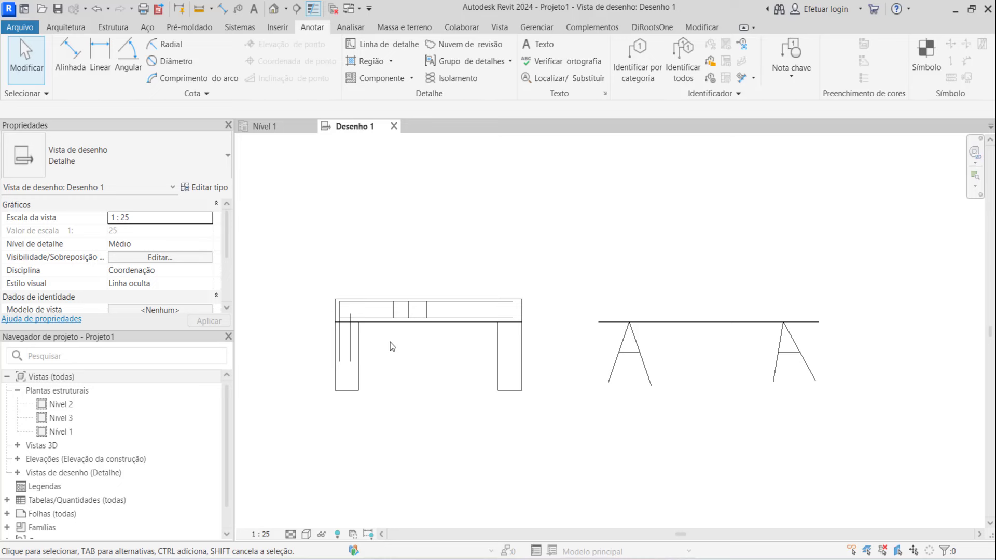
Select the horizontal beam line over the trestles to read its 373.74 length
scroll(392, 347, up, 1)
scroll(391, 345, up, 1)
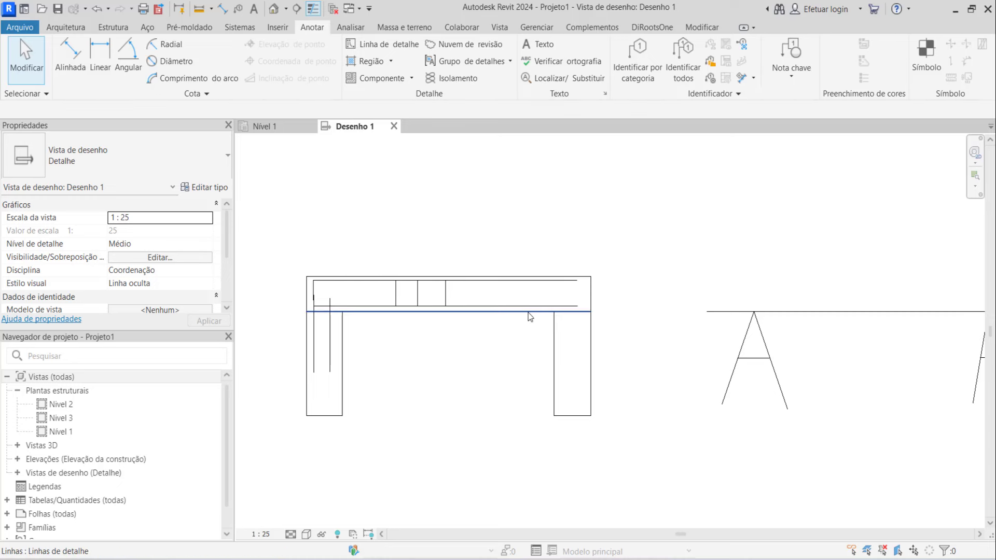
scroll(506, 327, down, 2)
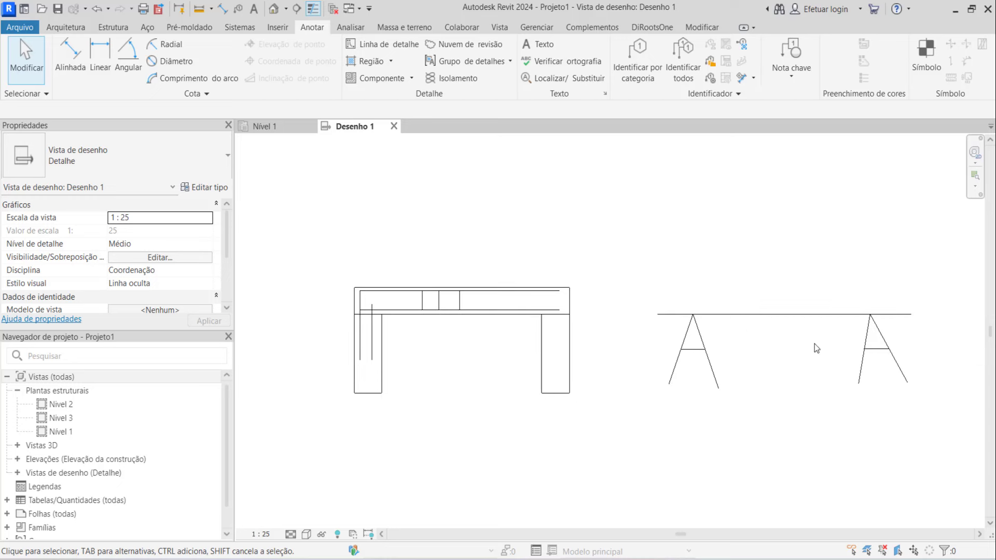
mouse_move(815, 343)
mouse_down()
mouse_move(780, 306)
mouse_move(768, 310)
mouse_up()
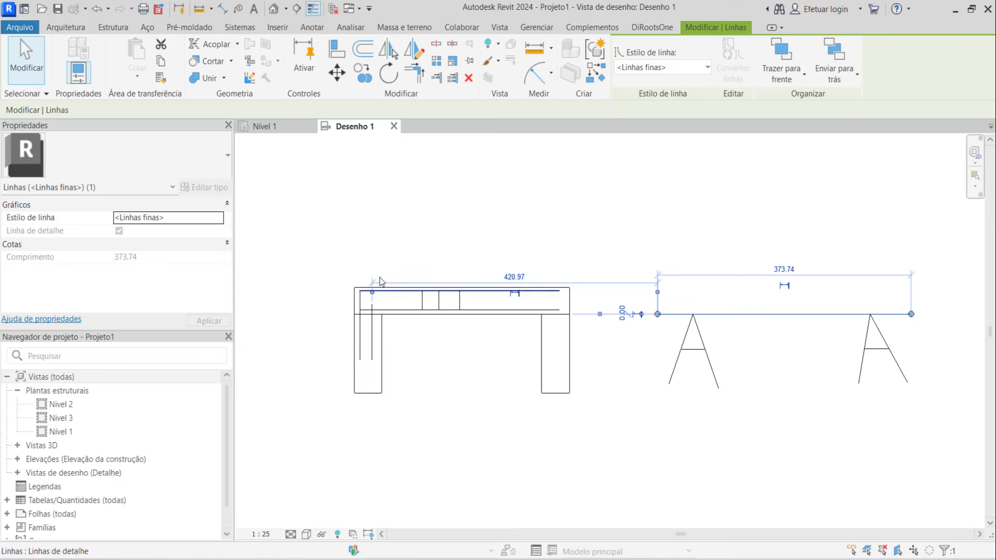
Zoom in on the table drawing before returning to the Robot frame model
scroll(351, 330, up, 3)
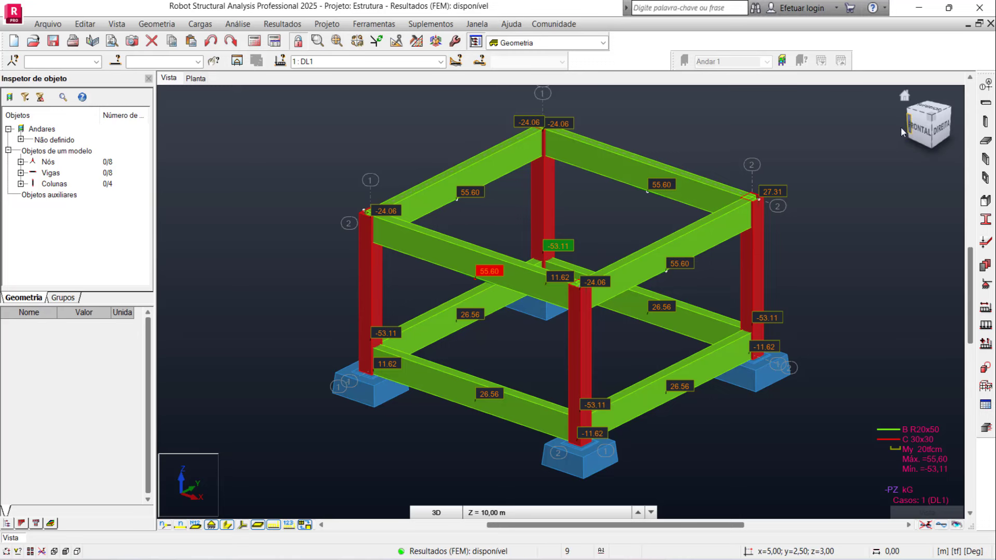
Turn off solid section display so the frame's bending-moment diagrams are visible
scroll(478, 301, up, 1)
scroll(425, 244, down, 1)
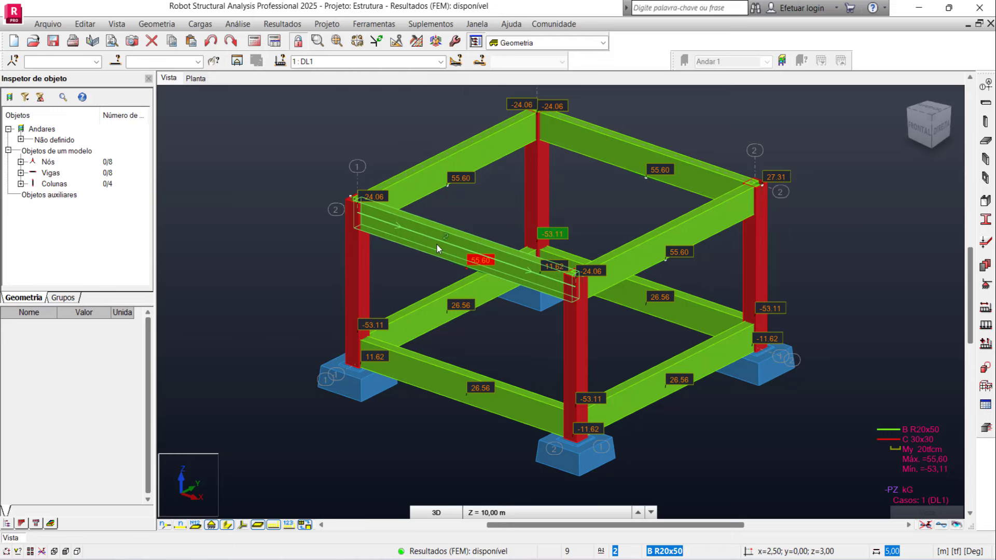
scroll(437, 244, up, 1)
scroll(437, 244, up, 2)
scroll(437, 244, down, 2)
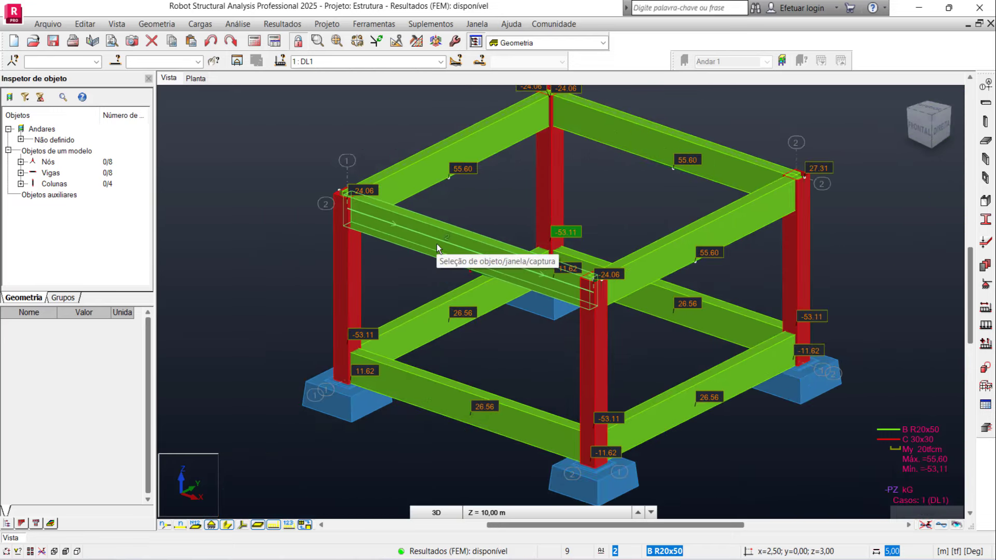
click(227, 525)
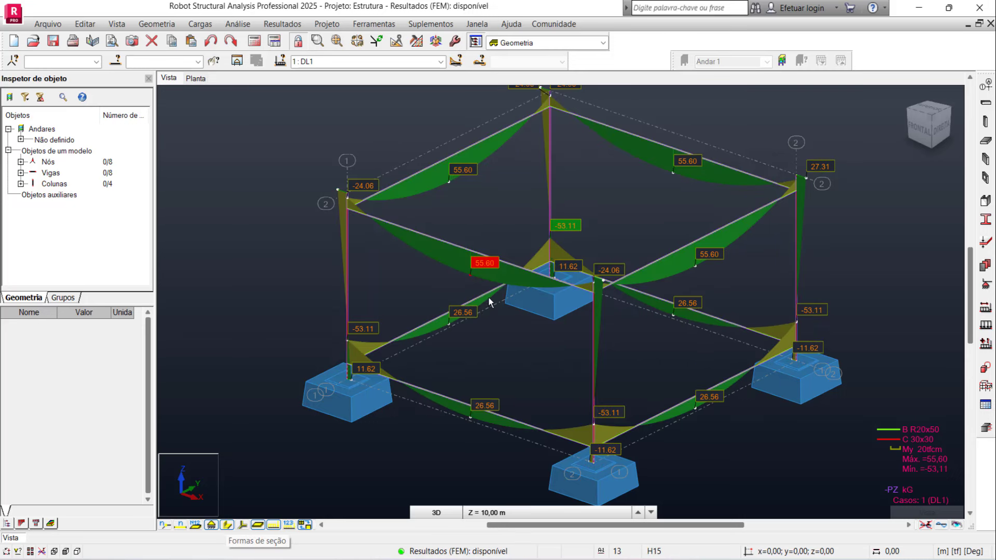
scroll(483, 282, up, 1)
scroll(480, 267, up, 1)
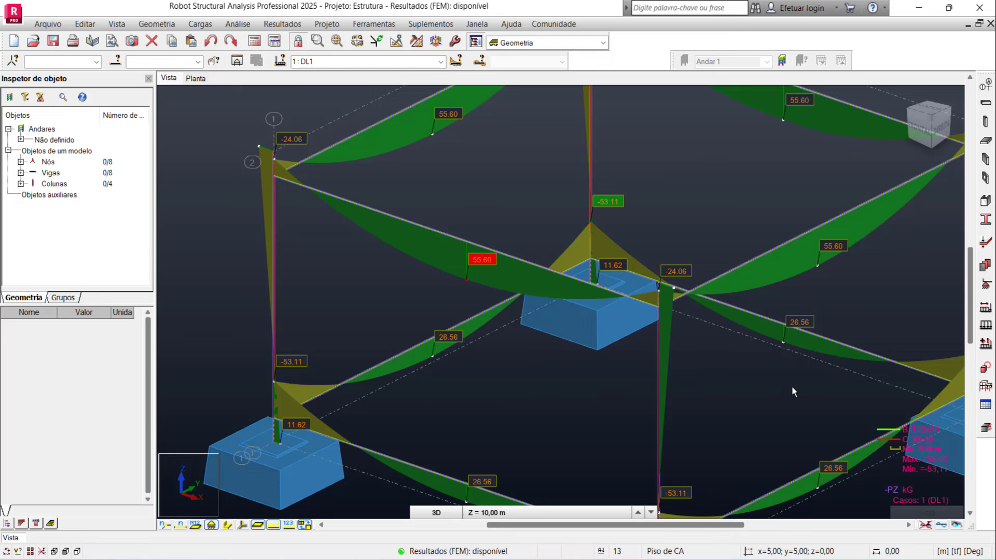
scroll(925, 451, down, 2)
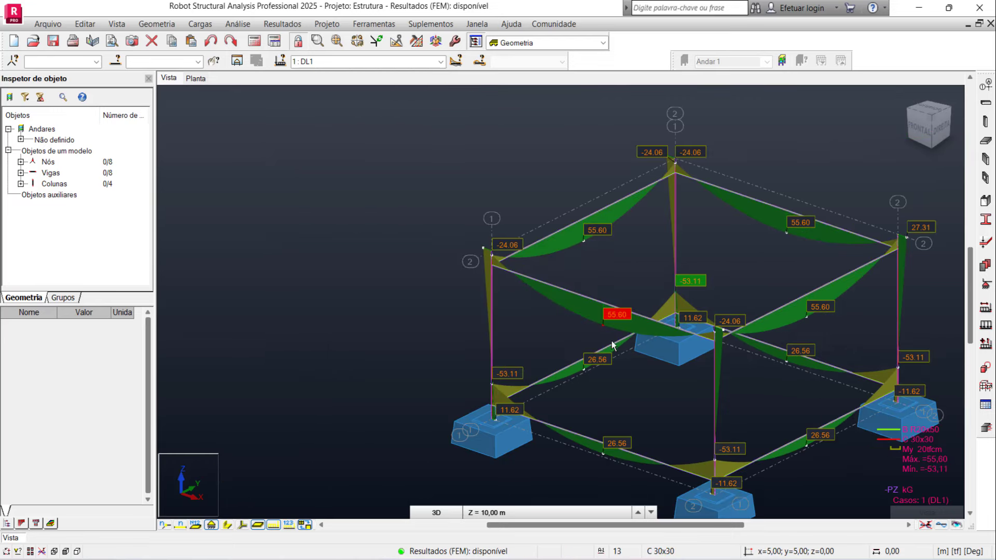
scroll(613, 345, up, 1)
scroll(611, 337, up, 1)
scroll(476, 256, down, 1)
scroll(481, 253, down, 1)
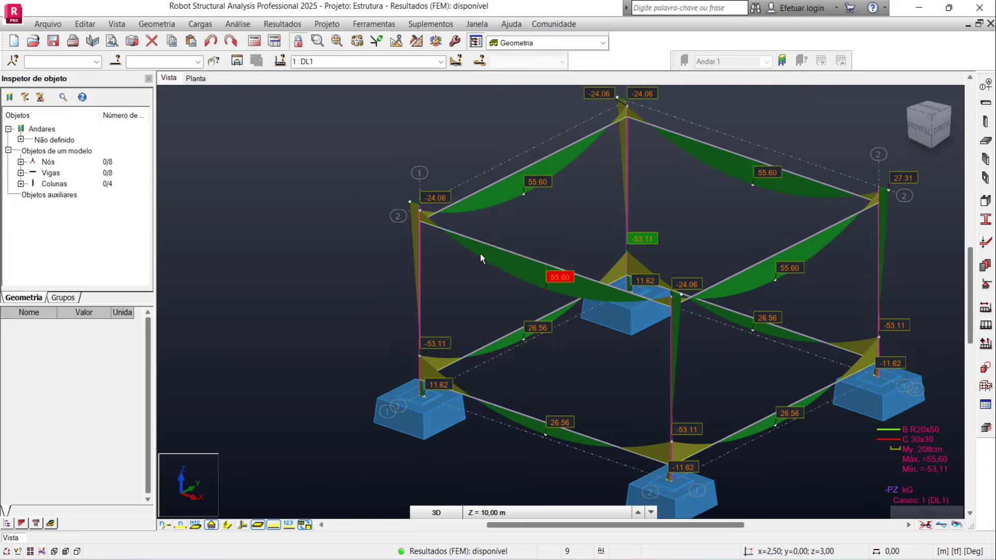
scroll(467, 225, up, 1)
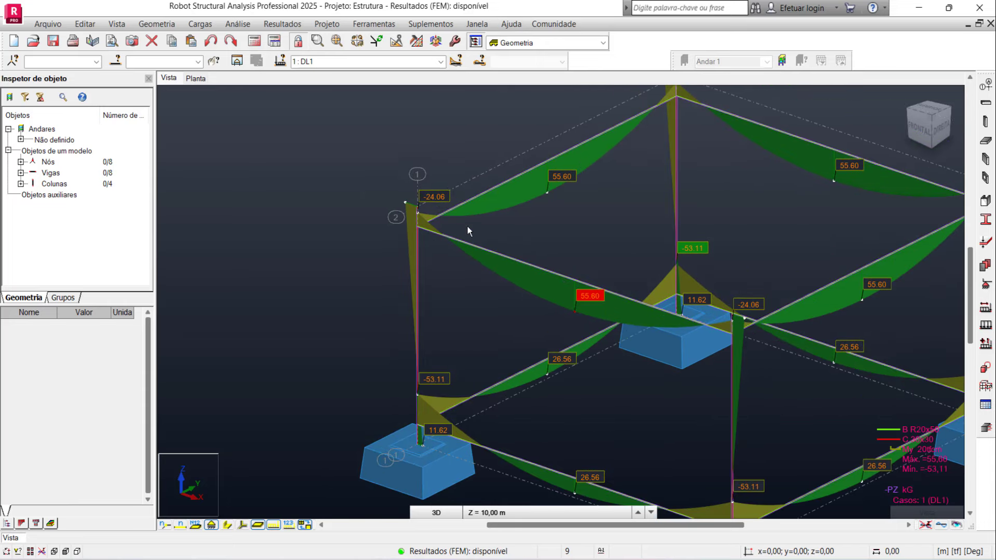
scroll(425, 224, up, 1)
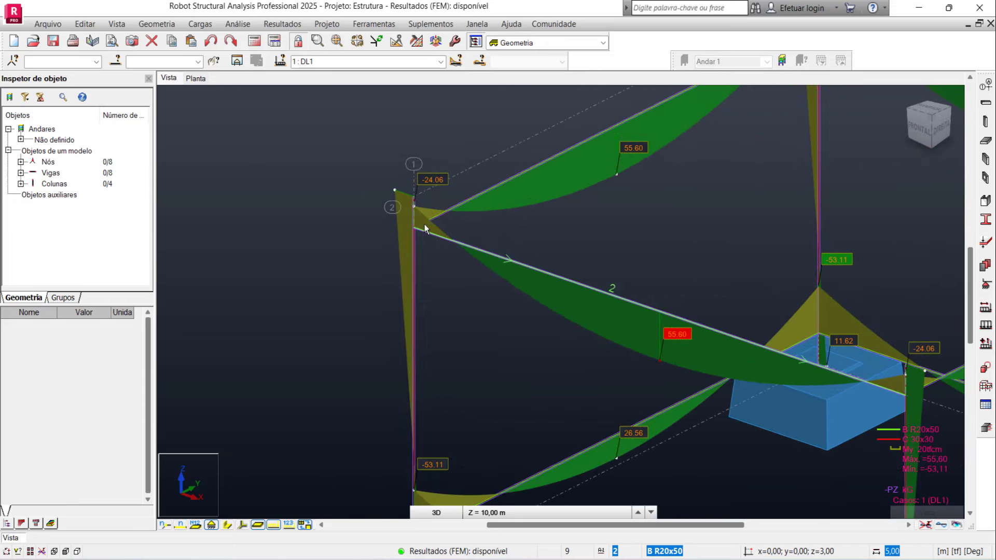
scroll(425, 224, up, 2)
scroll(406, 234, down, 1)
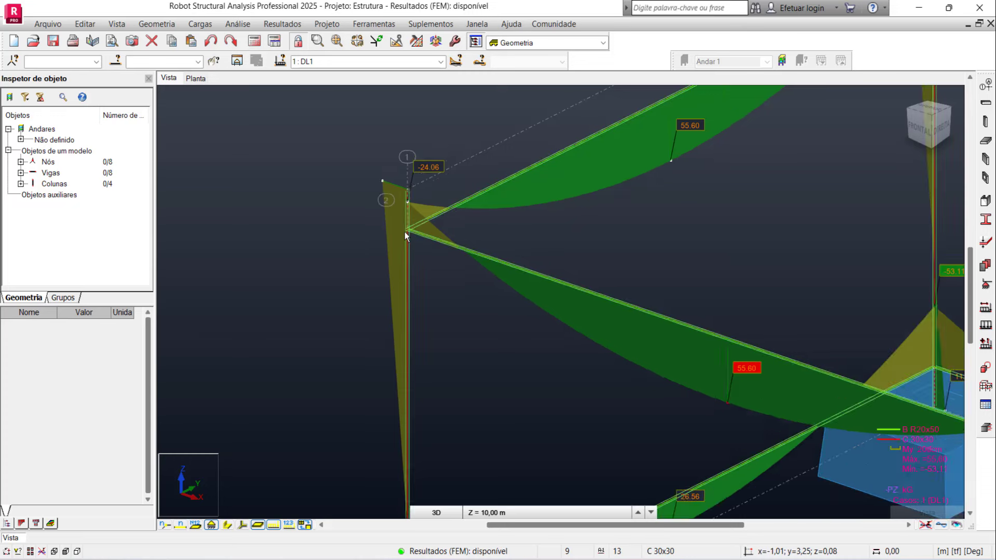
scroll(406, 234, down, 3)
scroll(405, 234, down, 2)
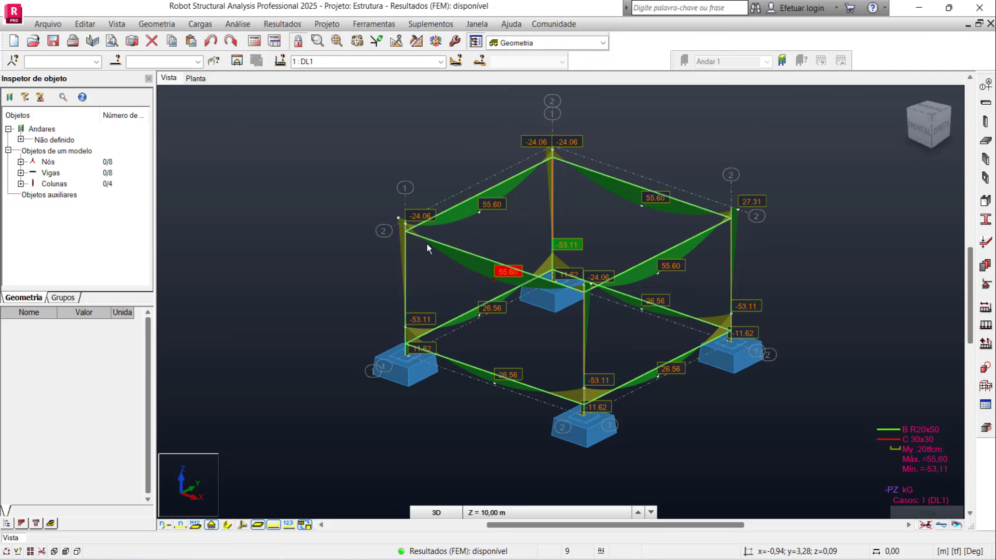
scroll(449, 243, down, 1)
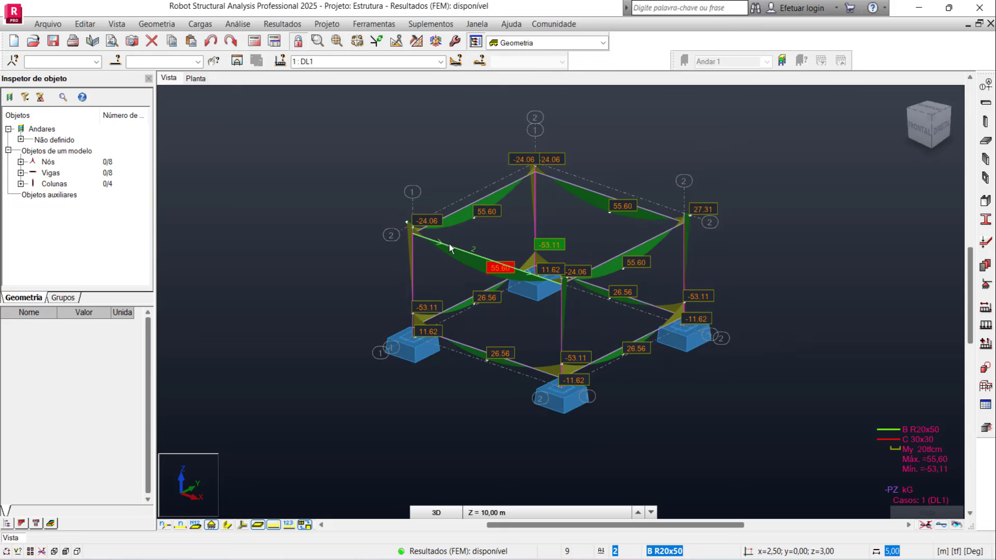
mouse_move(928, 123)
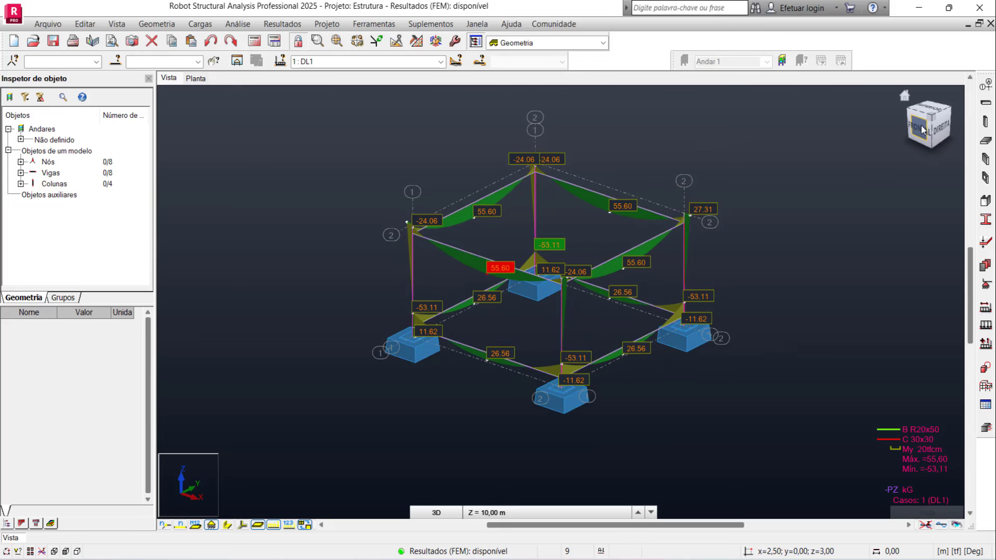
In front elevation, window-select the four beams and four columns (bars 1–4, 9–12)
click(922, 128)
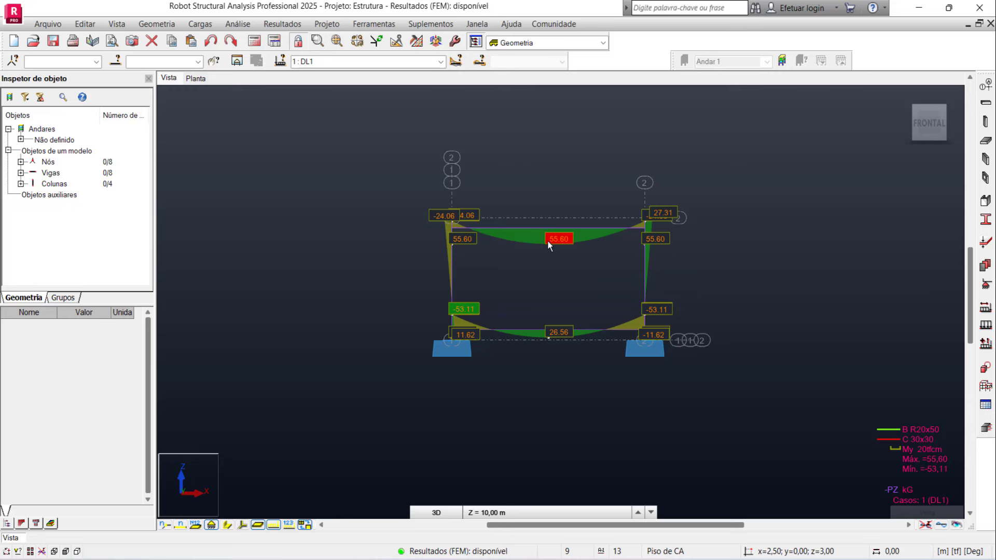
scroll(549, 242, up, 1)
scroll(549, 242, up, 1)
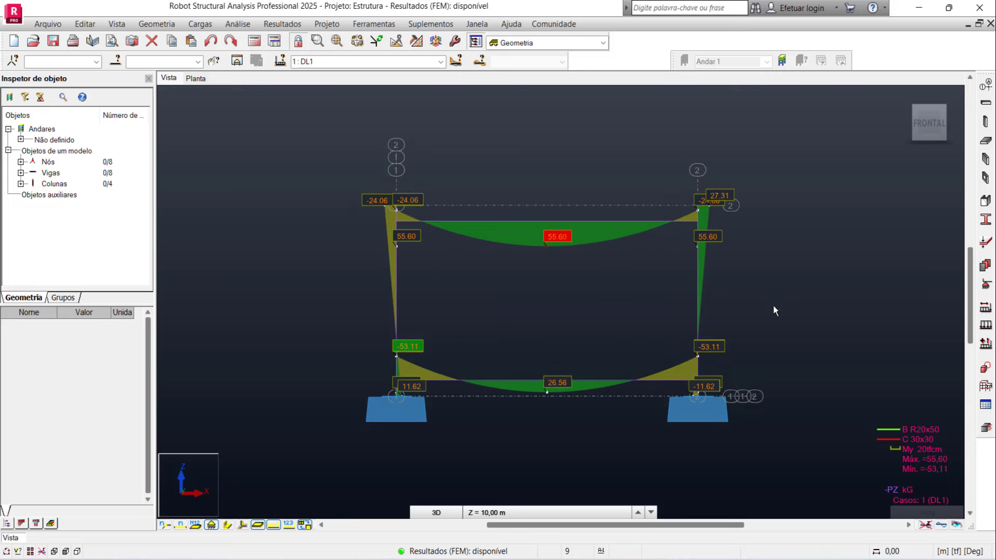
drag(774, 306, 349, 159)
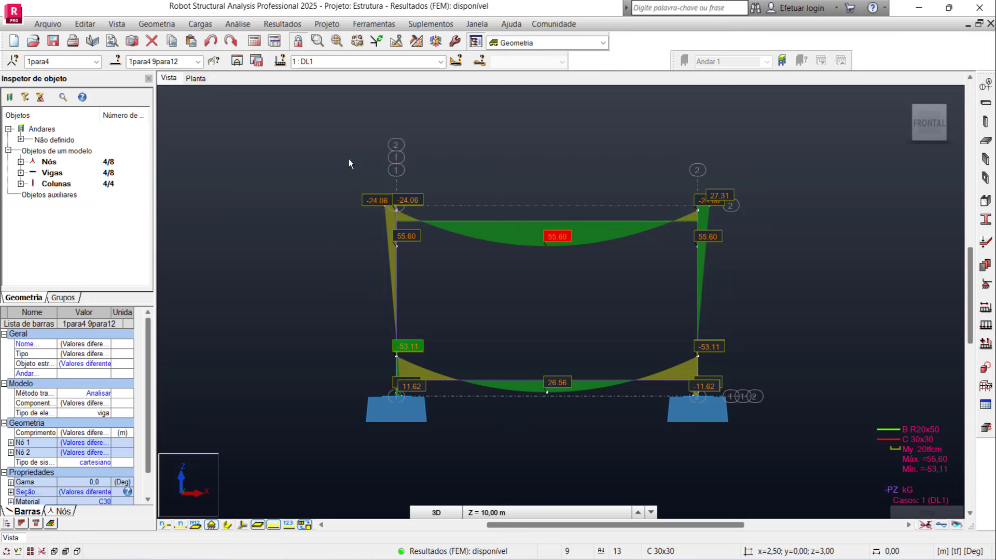
Copy the selected members by 0;0;3, creating bars 13–20 and accepting obsolete results
click(85, 25)
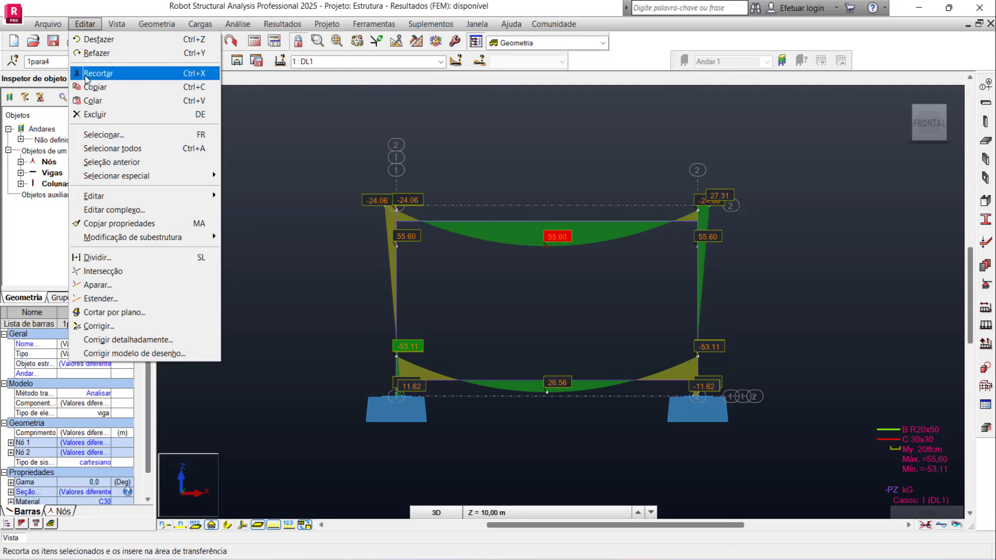
mouse_move(117, 196)
click(268, 197)
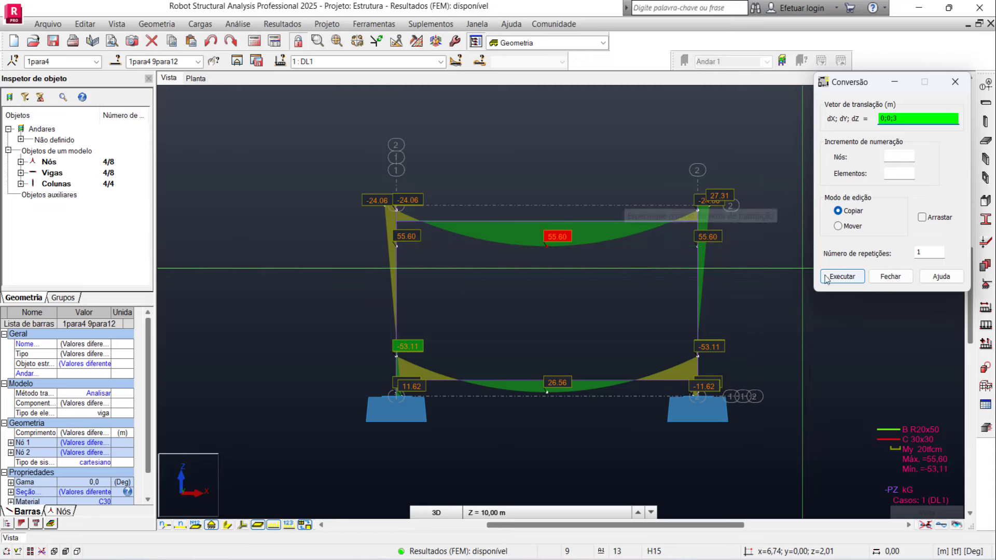
click(843, 276)
click(560, 331)
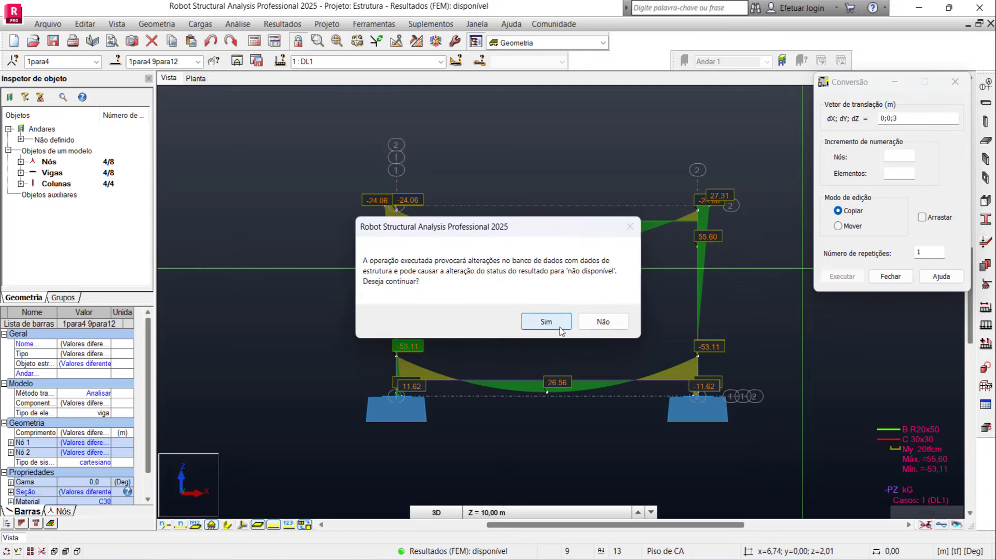
click(898, 279)
Return to the isometric home view and zoom around the bare two-storey frame
click(904, 97)
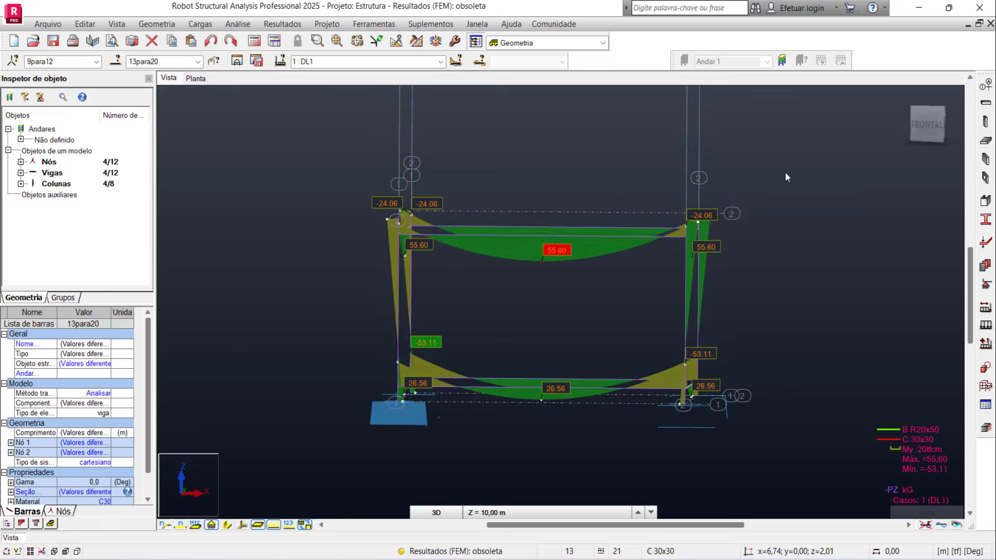
scroll(491, 395, up, 2)
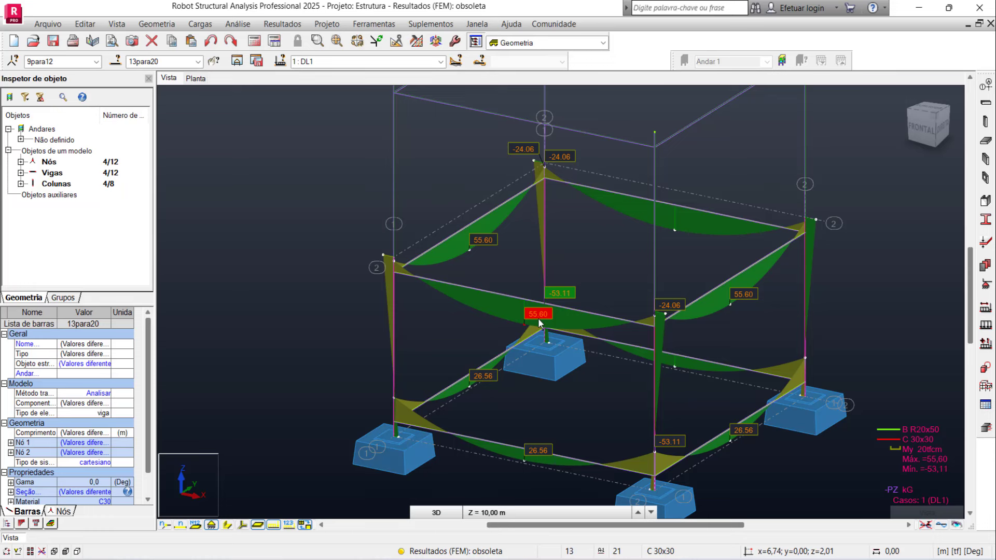
scroll(537, 319, down, 1)
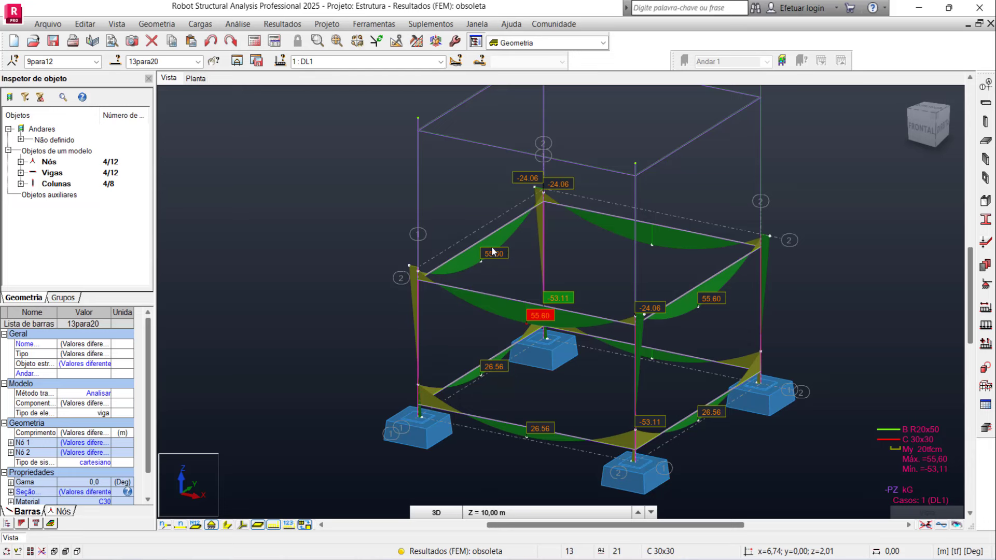
scroll(547, 336, up, 3)
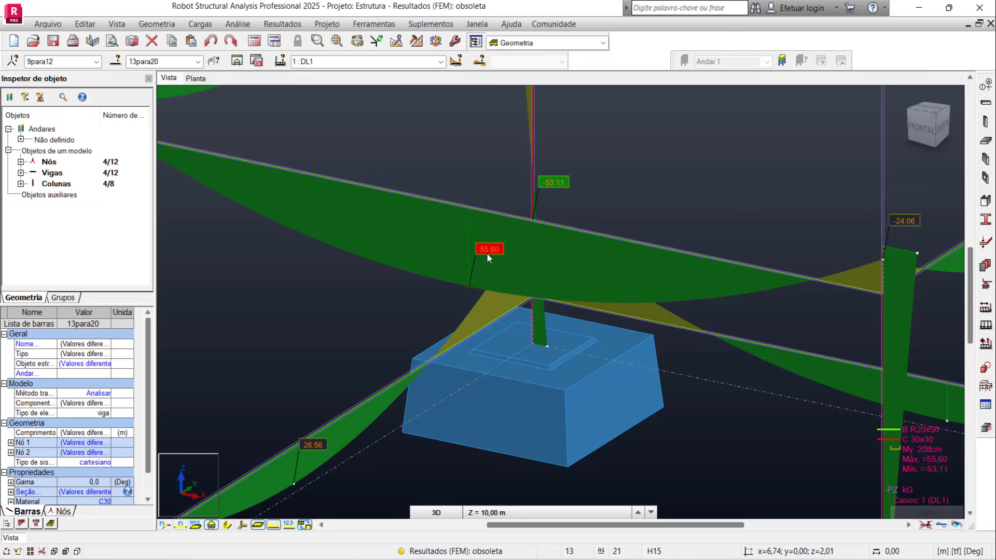
scroll(487, 253, down, 3)
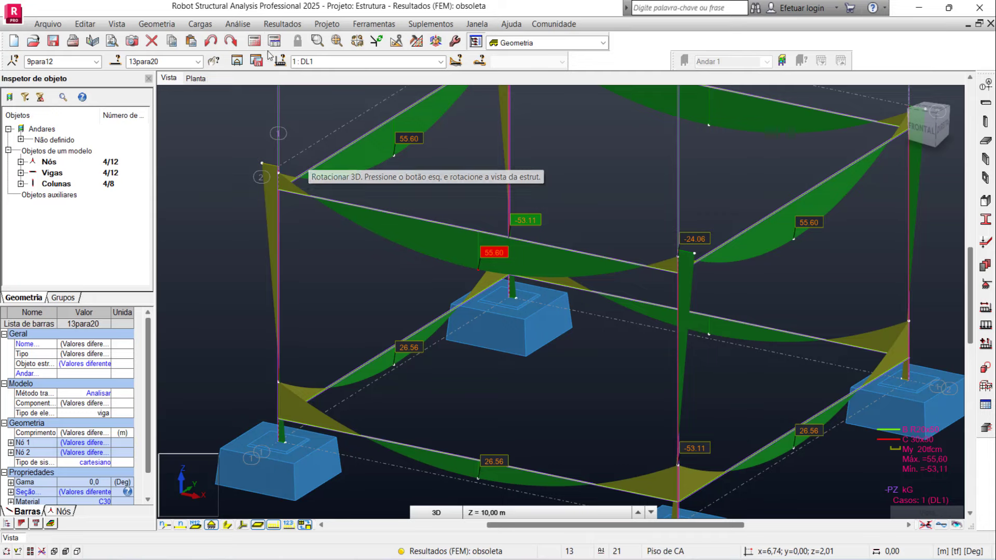
Run the calculations and inspect the updated moment diagrams, peaking at 52.17 and -53.11
click(254, 41)
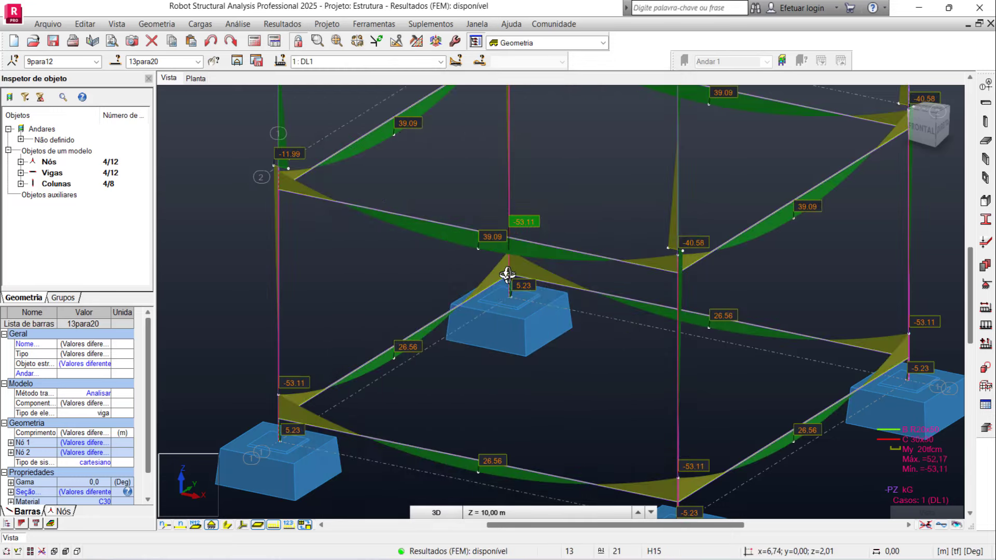
scroll(502, 260, up, 1)
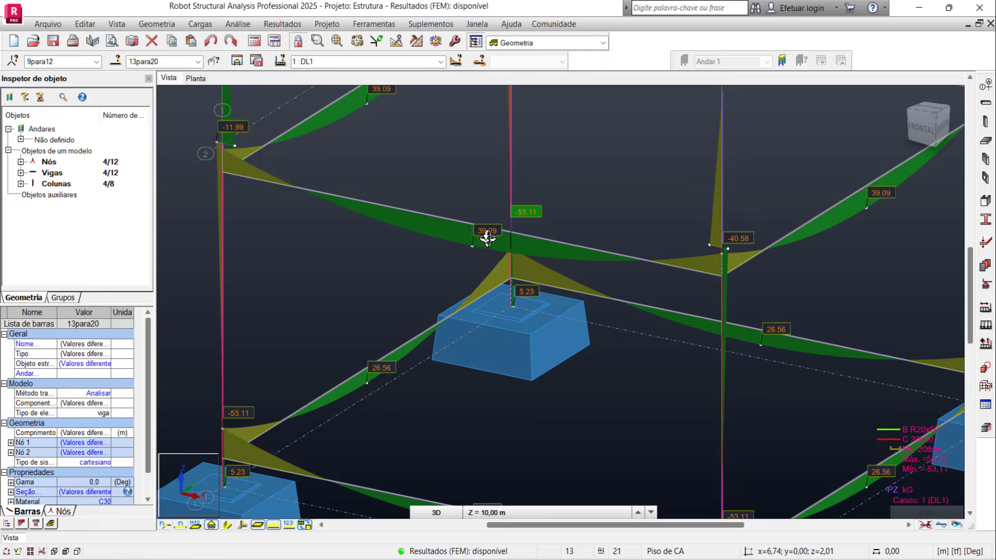
scroll(502, 255, up, 2)
scroll(503, 255, up, 1)
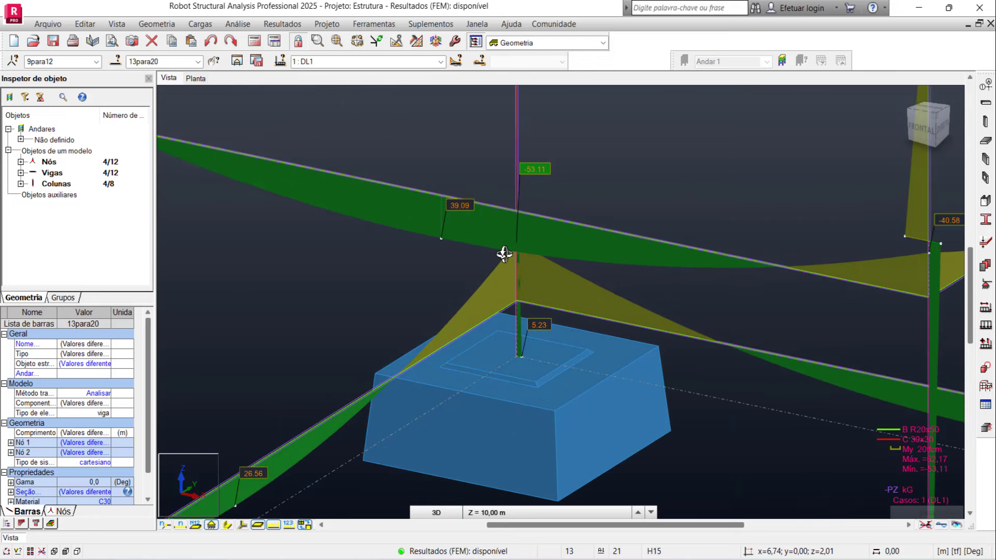
scroll(471, 244, down, 2)
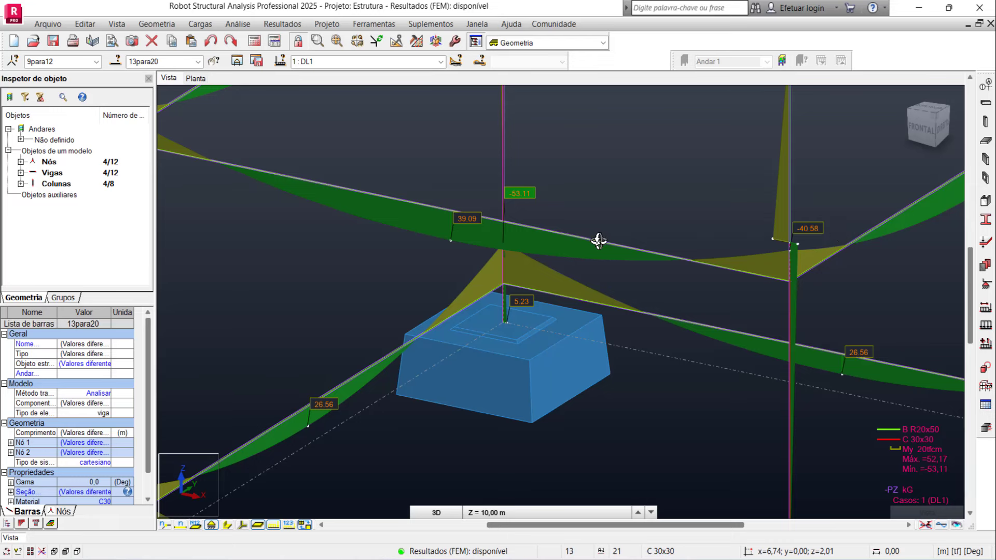
scroll(585, 274, down, 1)
scroll(584, 274, down, 2)
scroll(585, 274, down, 1)
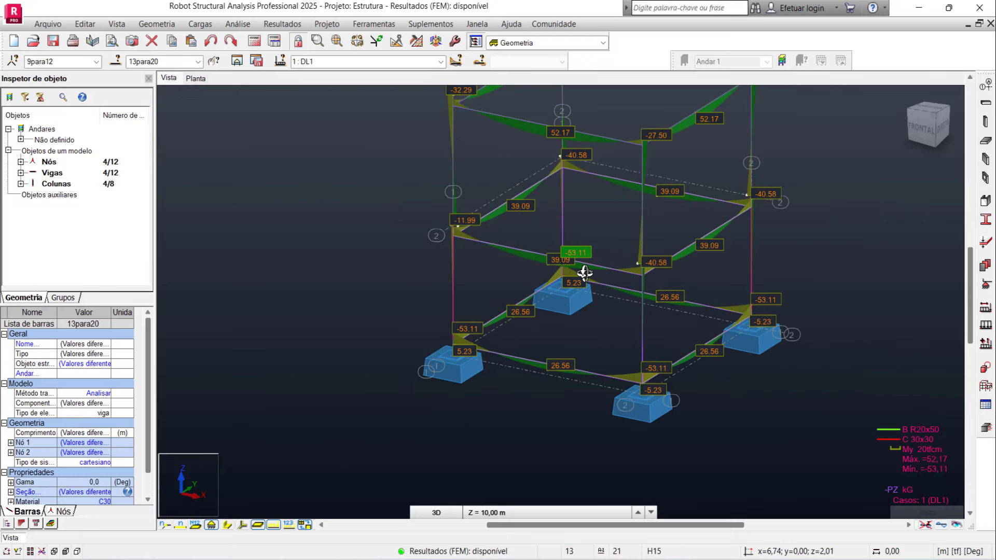
scroll(585, 274, down, 1)
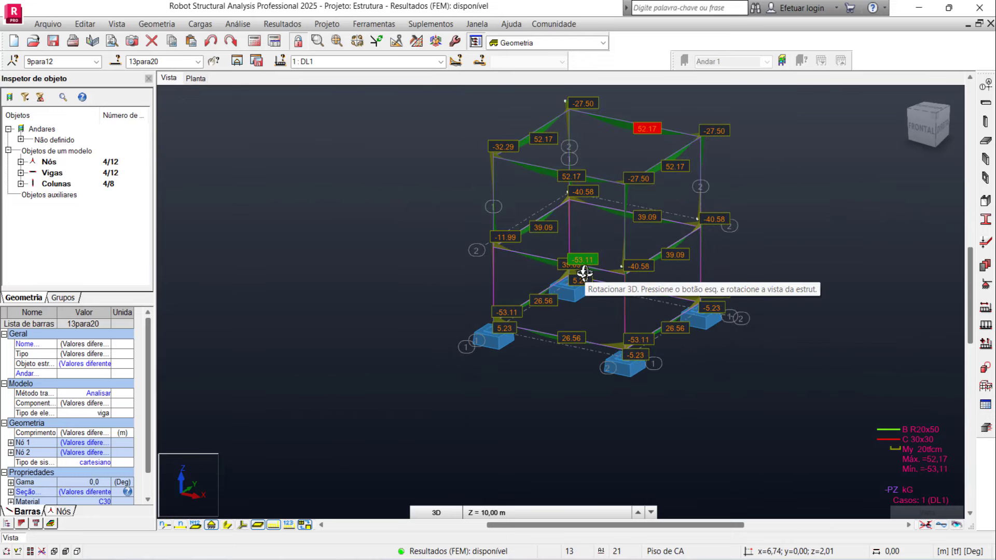
Window-select the right-side members in front view and copy them by 5;0;0 as bars 21–33
click(921, 126)
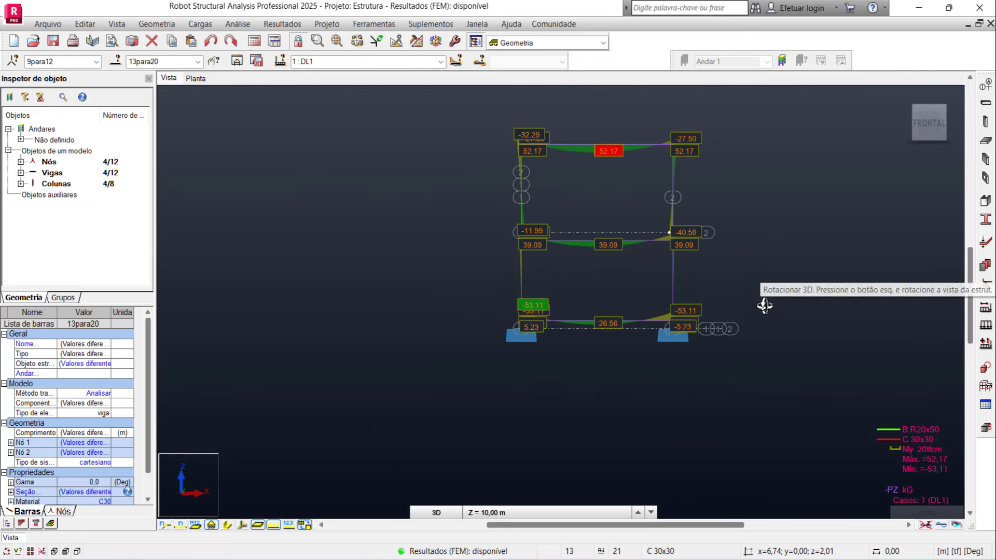
click(785, 387)
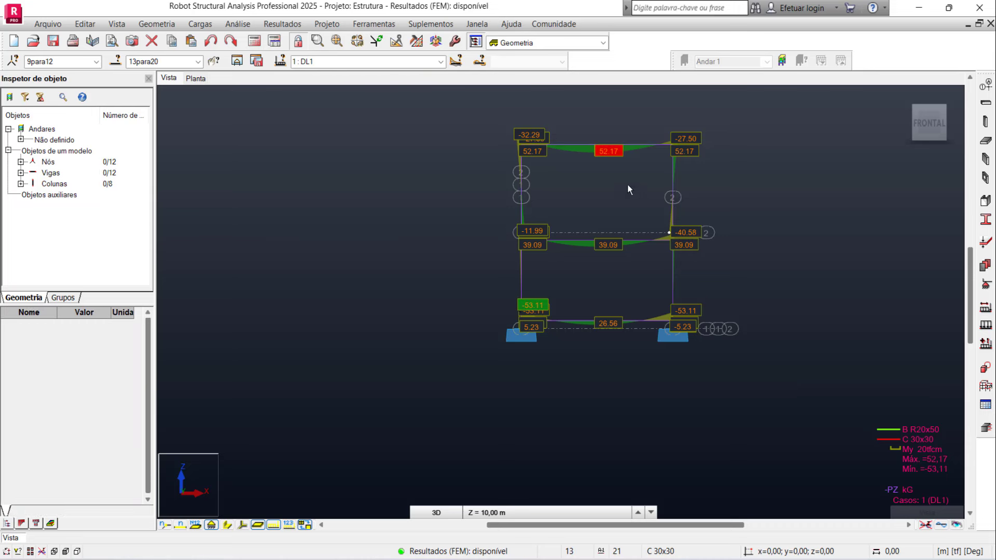
drag(628, 184, 599, 119)
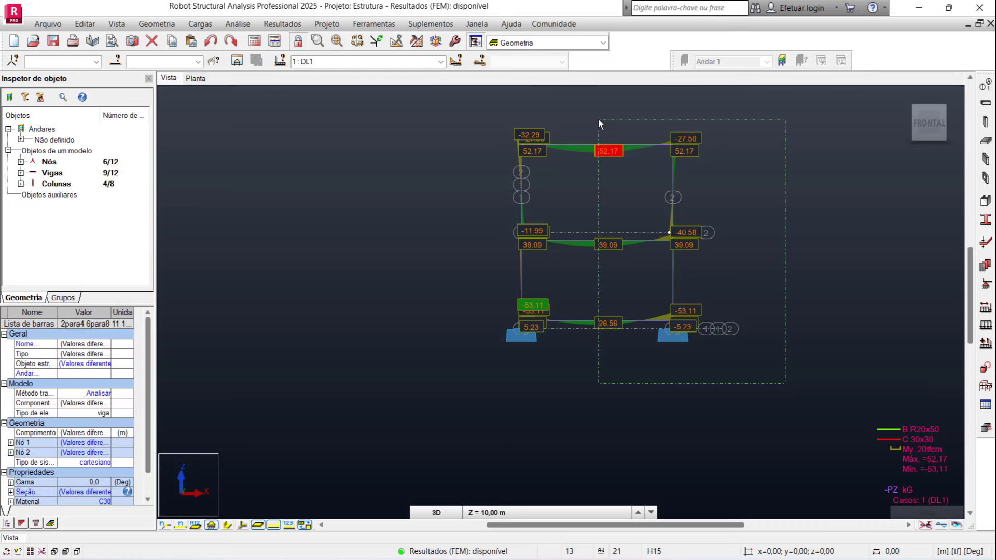
click(85, 24)
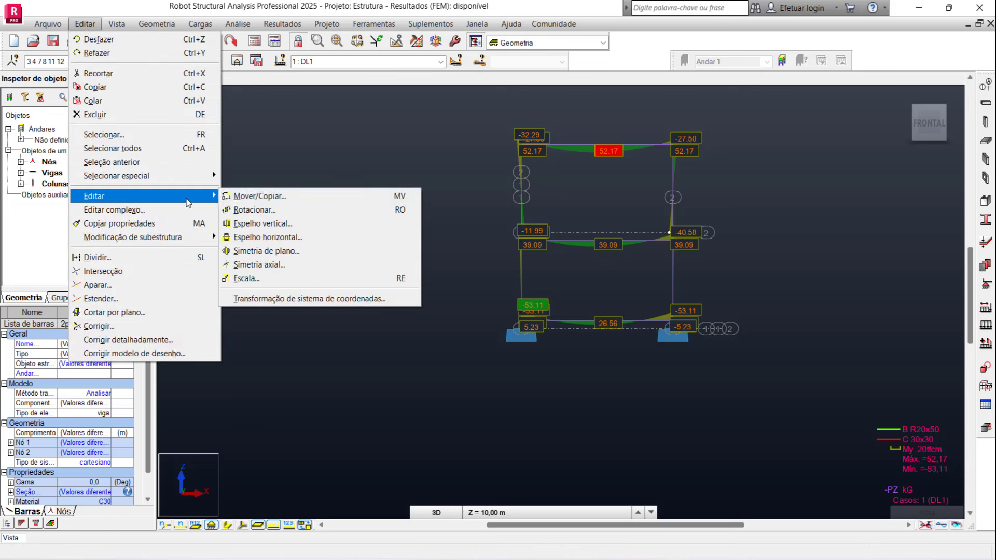
click(254, 196)
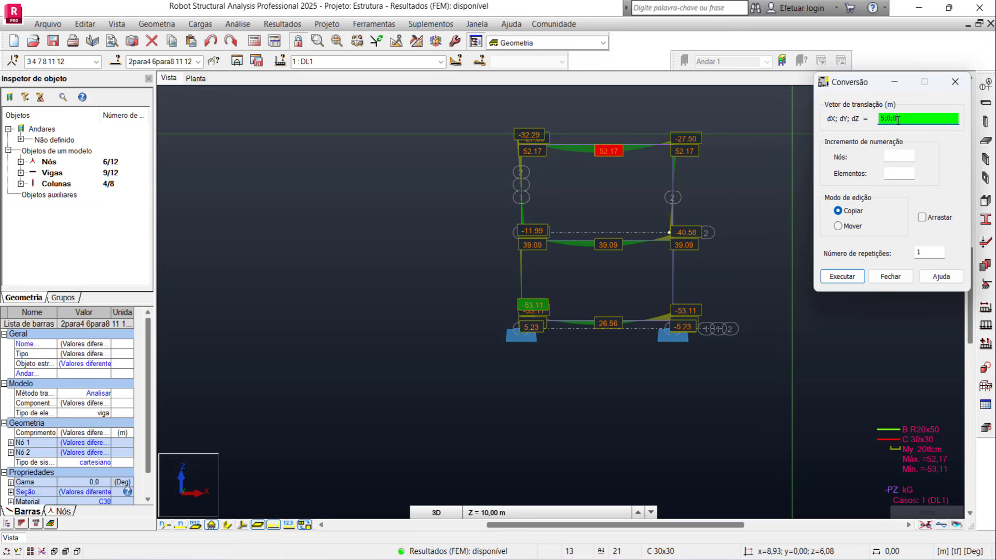
click(842, 276)
key(Return)
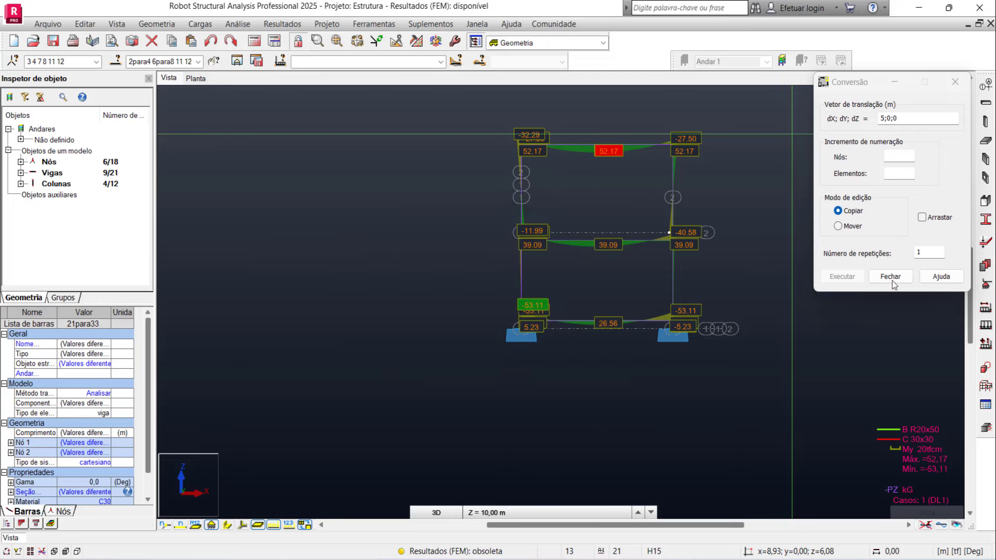
Close the Move/Copy dialog and orbit the frame into a perspective view
click(893, 277)
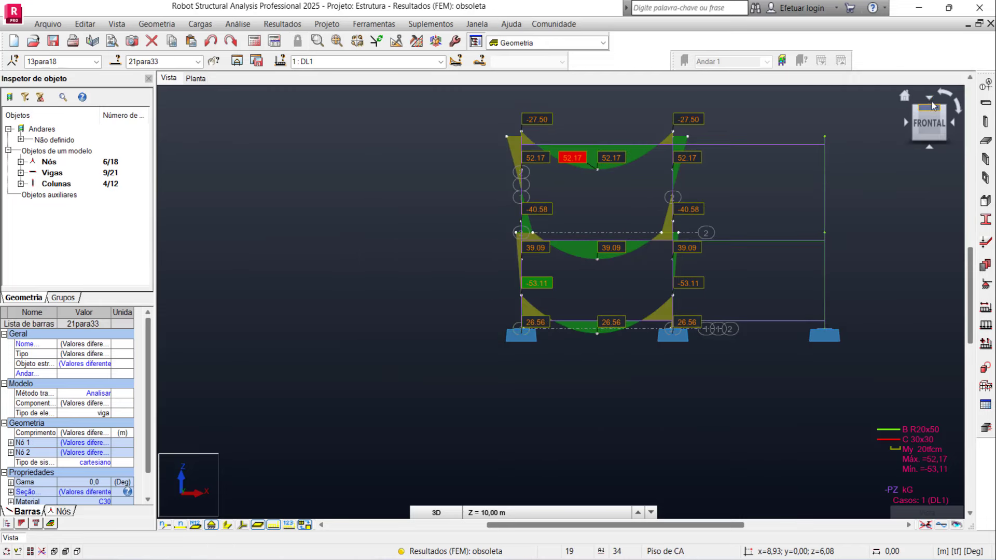
shift+middle_drag(902, 98, 762, 204)
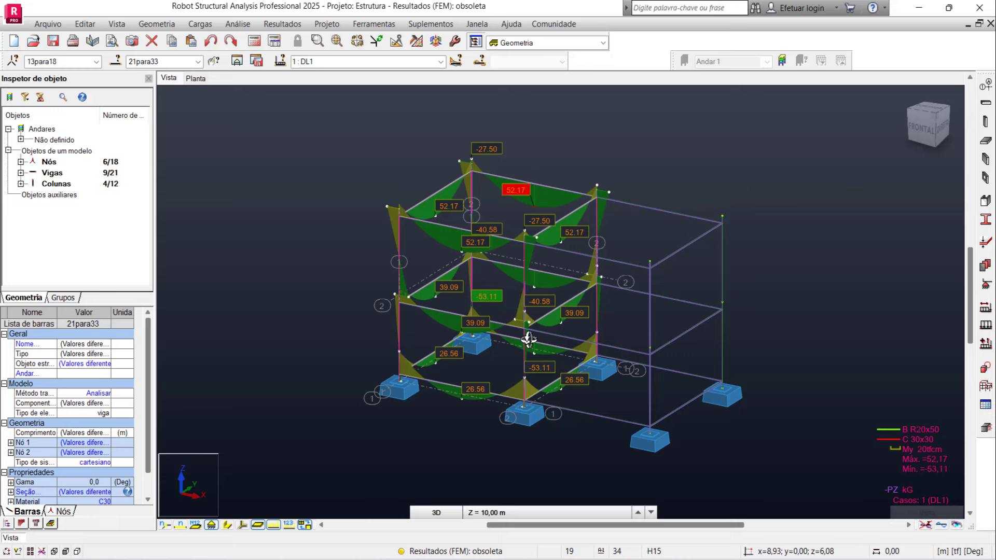
scroll(467, 339, up, 5)
scroll(465, 340, up, 1)
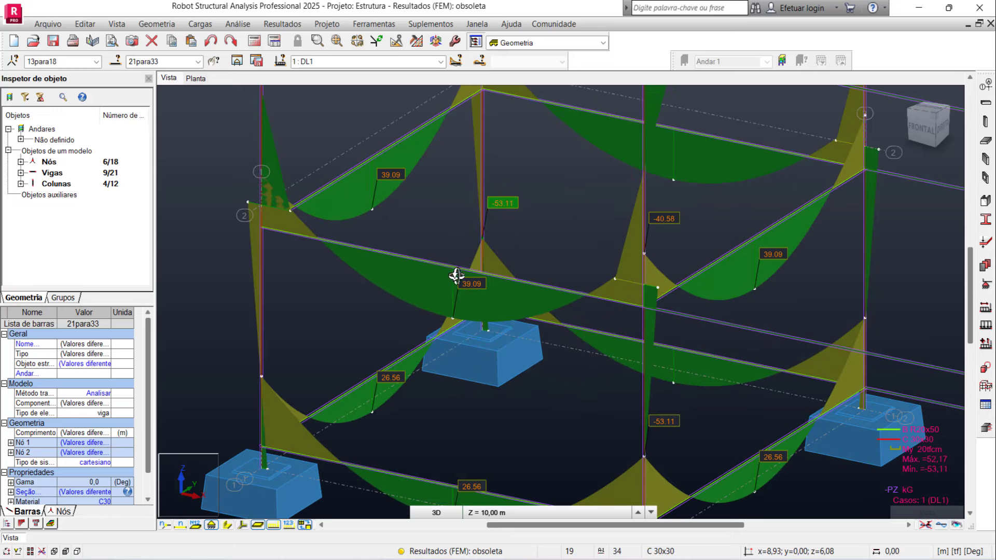
scroll(465, 285, down, 2)
scroll(465, 285, down, 2)
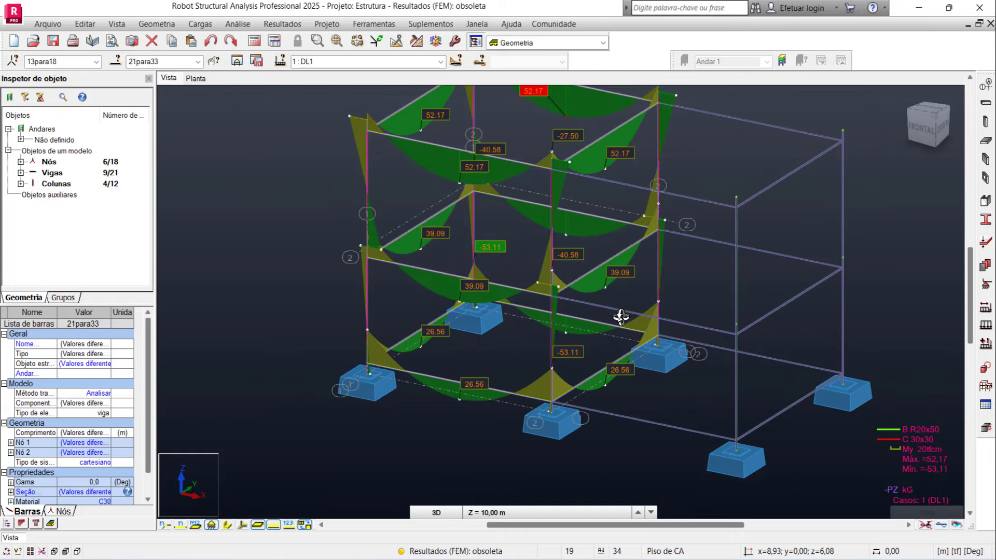
Rerun the analysis and inspect the new bay's moments reaching 52.17 and -67.14
click(257, 46)
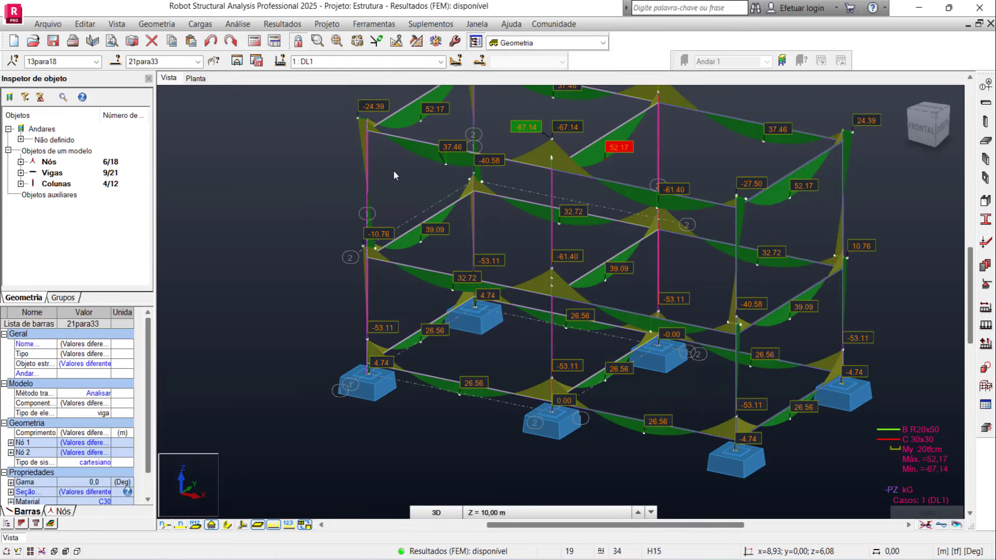
scroll(471, 282, up, 2)
scroll(473, 272, up, 2)
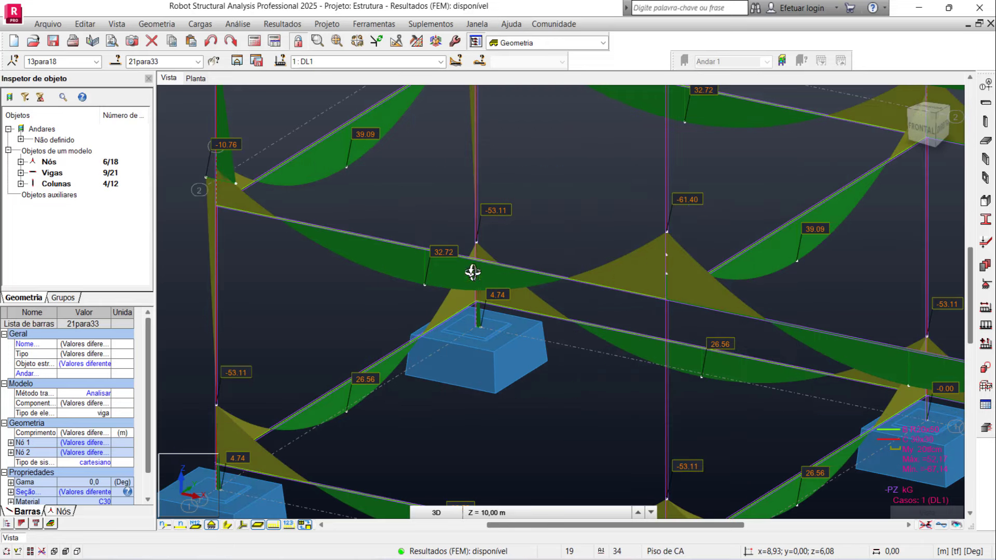
scroll(453, 259, down, 2)
scroll(442, 255, down, 1)
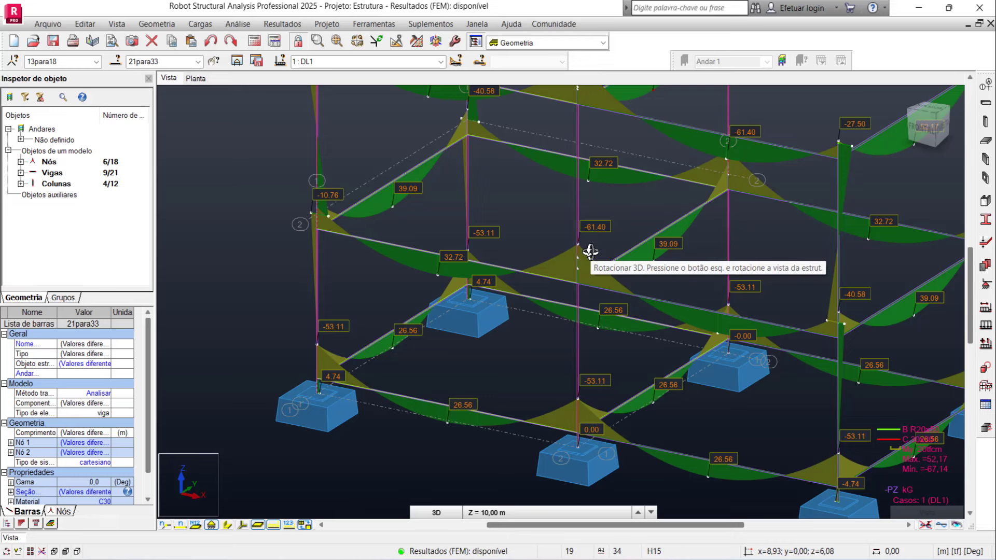
mouse_move(474, 274)
mouse_down()
mouse_move(482, 269)
mouse_move(459, 258)
mouse_move(476, 236)
mouse_move(499, 249)
mouse_move(483, 264)
mouse_move(507, 292)
mouse_up()
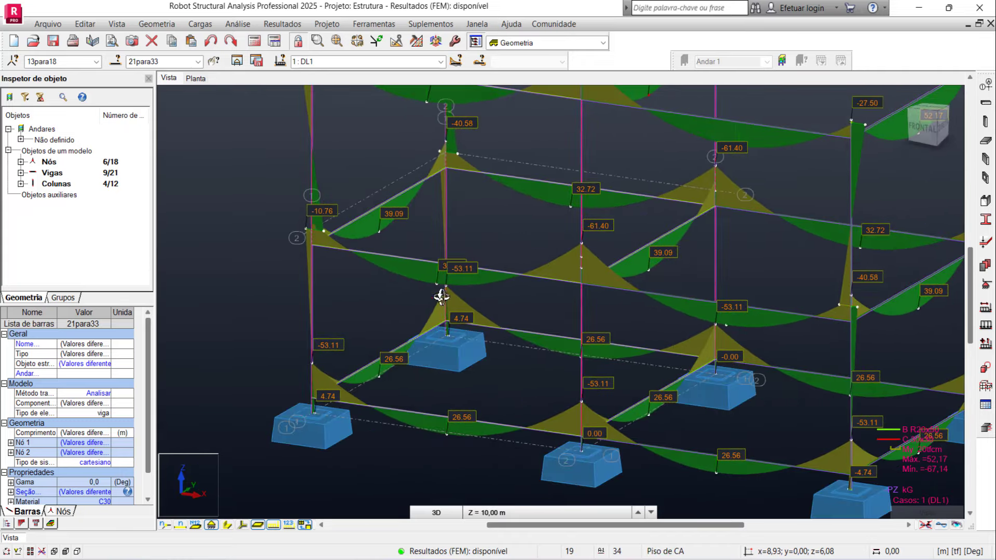
Toggle solid sections on and off, then select beam 2 (5.00 m, B R20x50, C30)
click(256, 521)
scroll(440, 345, down, 3)
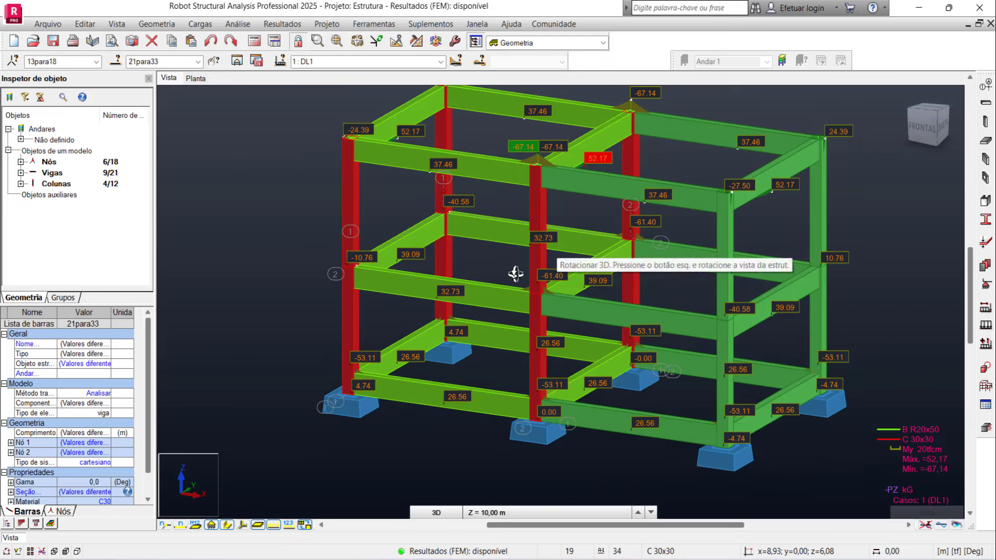
click(229, 527)
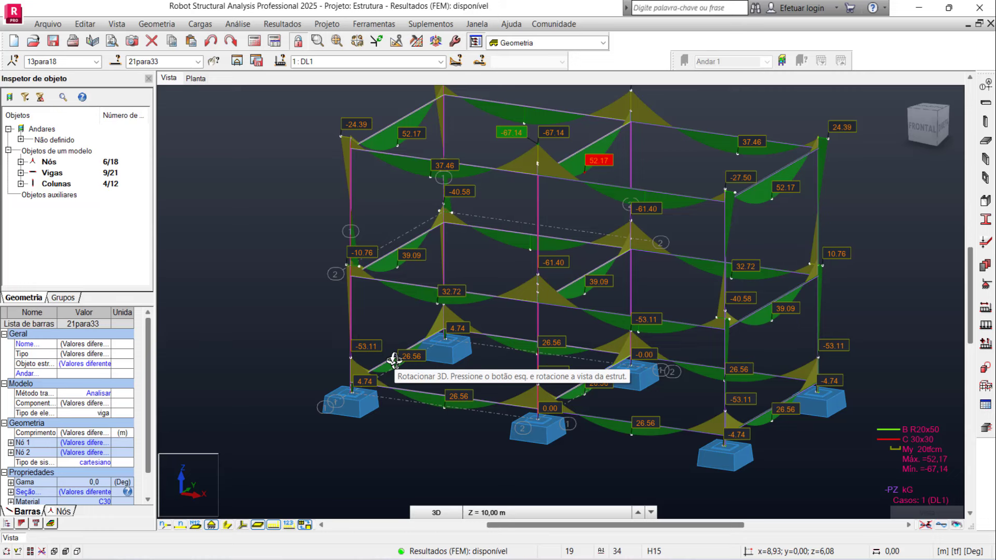
key(Escape)
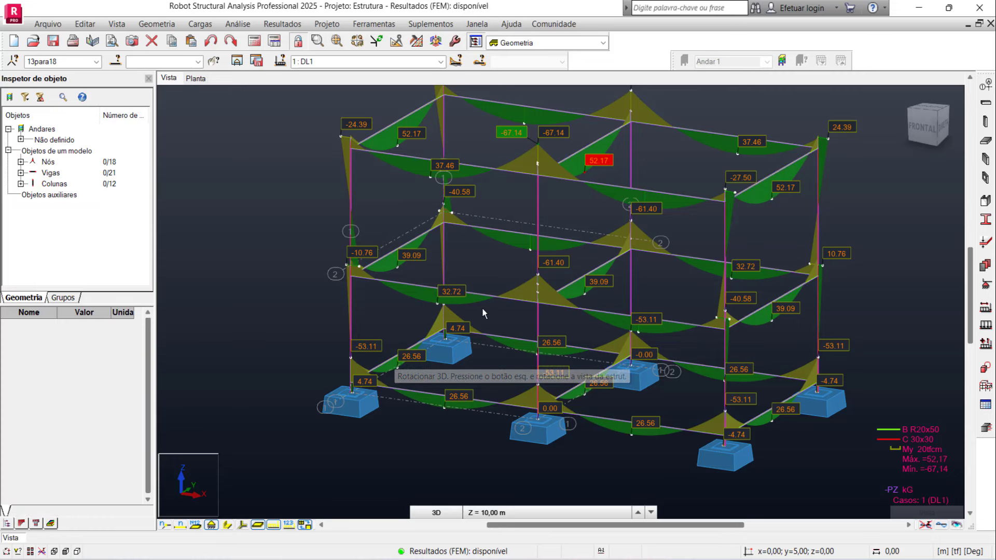
click(475, 275)
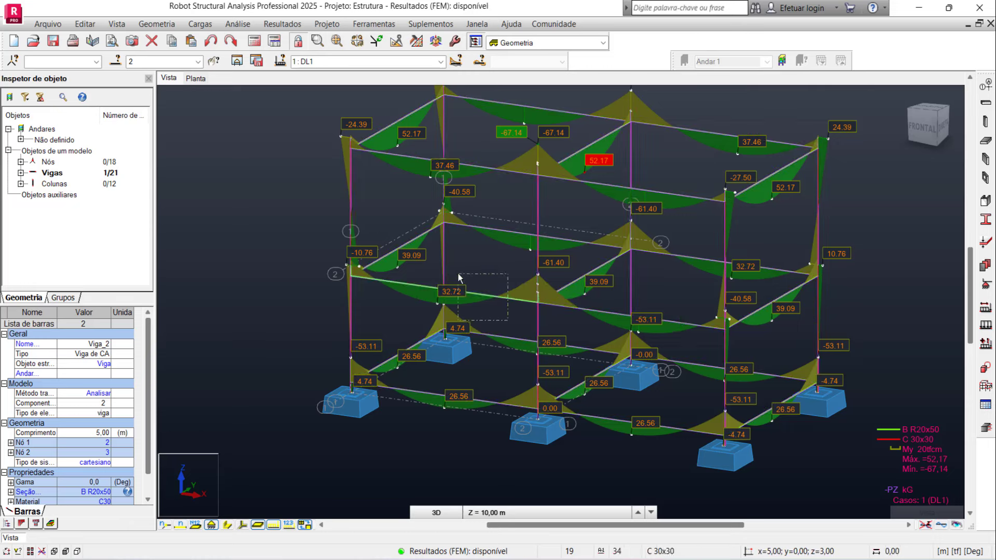
Set beam 2's Articulação to Rotulado-Rotulado and accept that results become obsolete
click(509, 320)
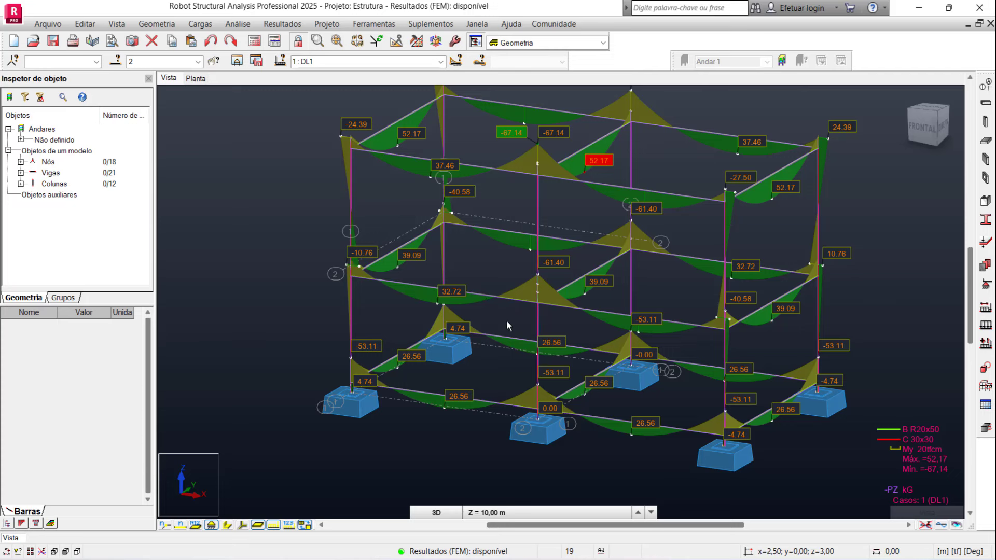
click(480, 285)
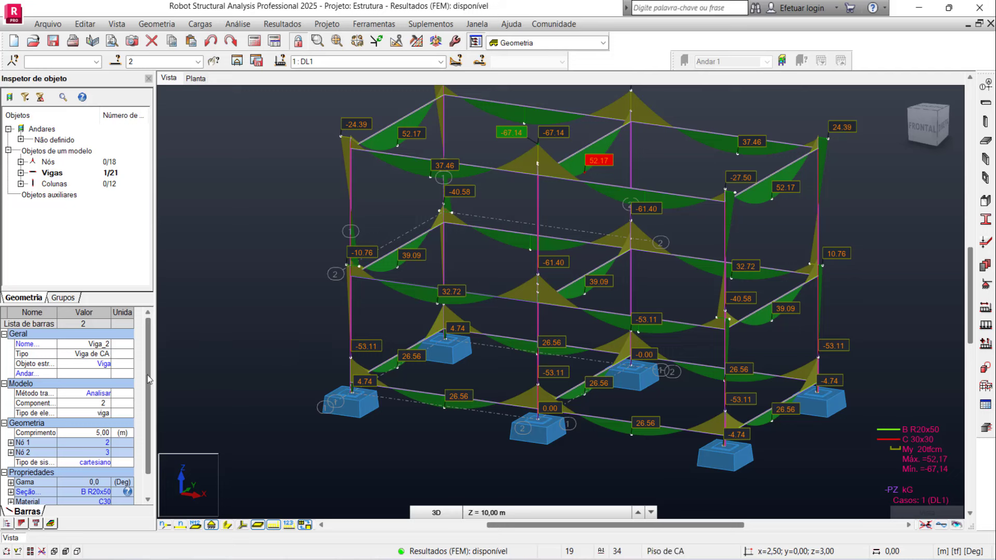
scroll(150, 377, down, 3)
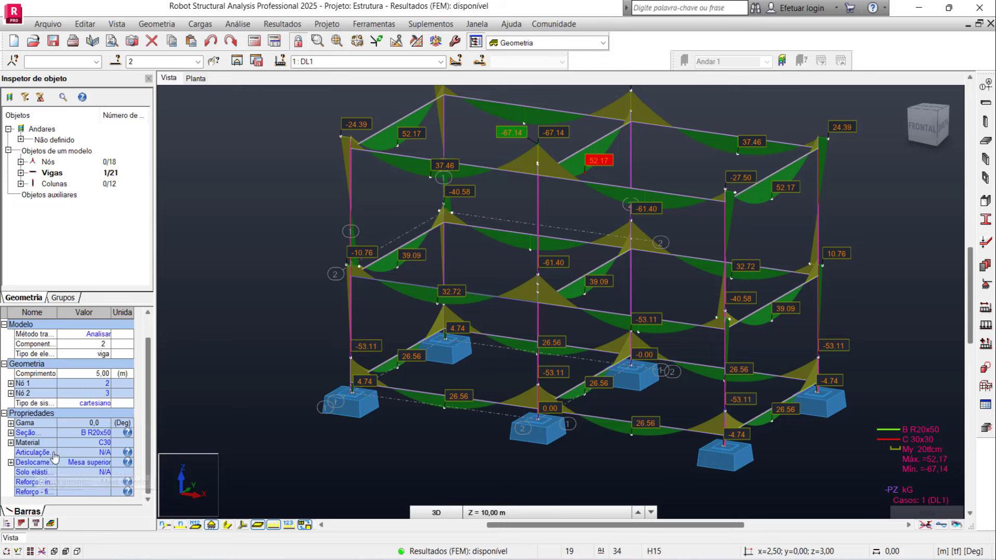
click(107, 454)
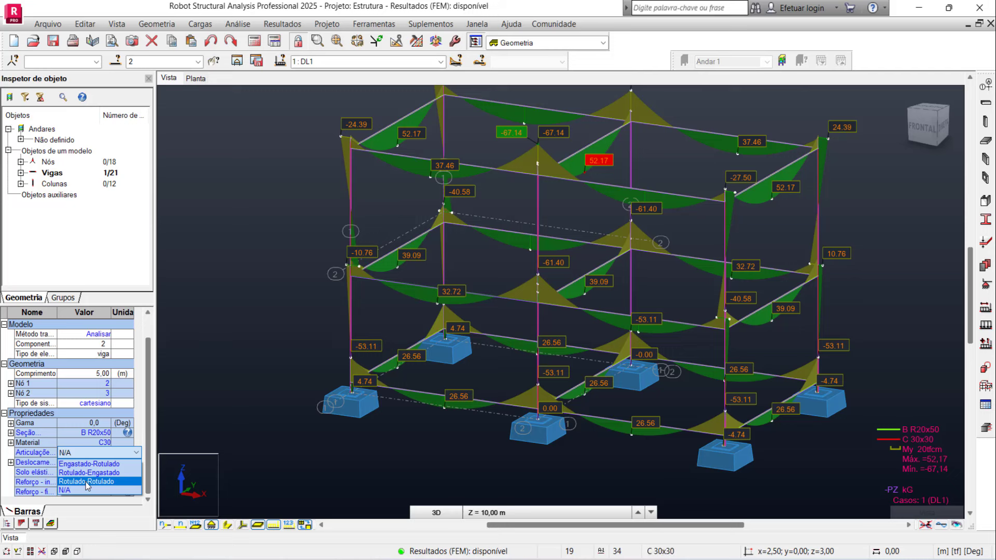
click(86, 482)
click(561, 330)
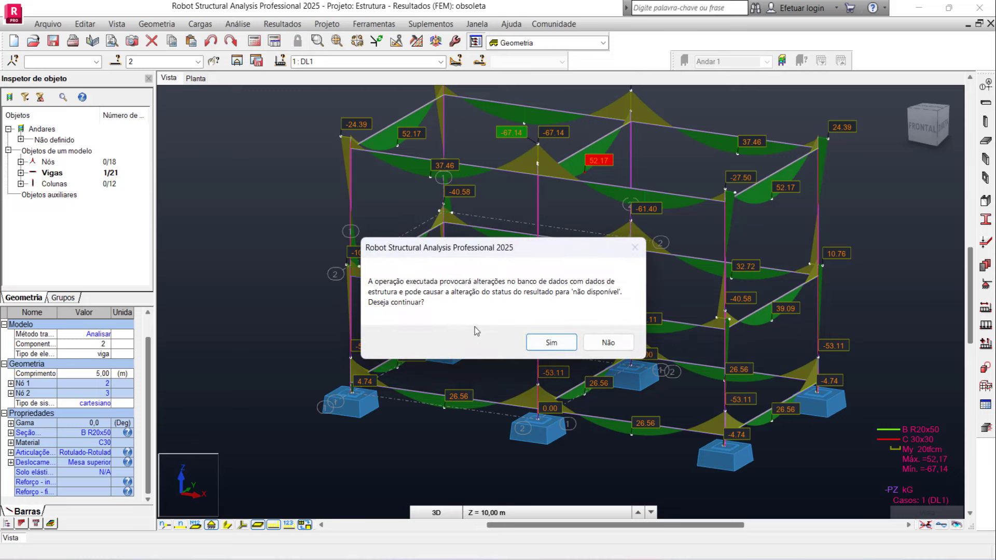
click(560, 346)
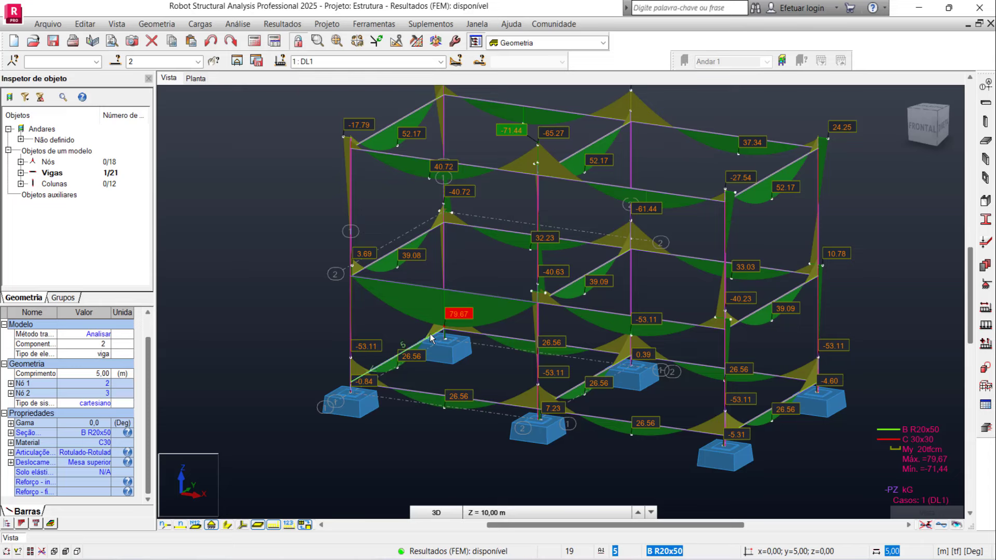
Zoom in on beam 2's recalculated moment diagram peaking at 79.67, then zoom back out
scroll(430, 334, up, 2)
scroll(440, 341, up, 2)
scroll(440, 342, down, 1)
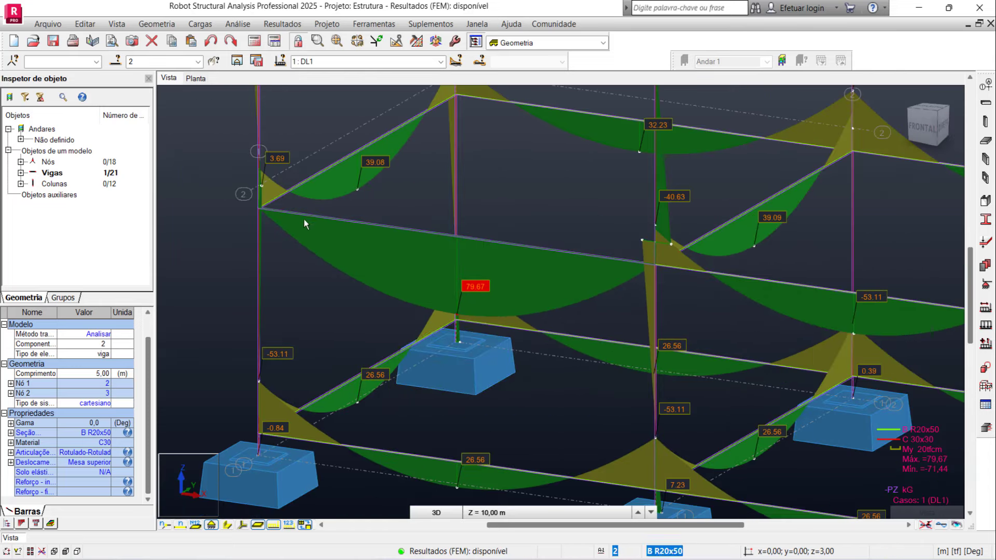
scroll(431, 283, down, 1)
scroll(431, 282, down, 1)
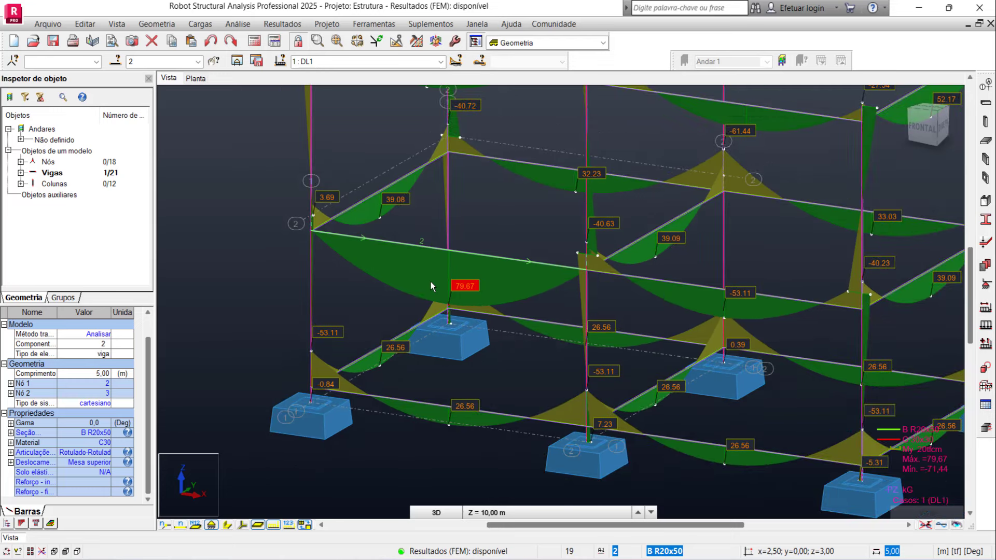
scroll(423, 287, down, 1)
scroll(420, 288, down, 1)
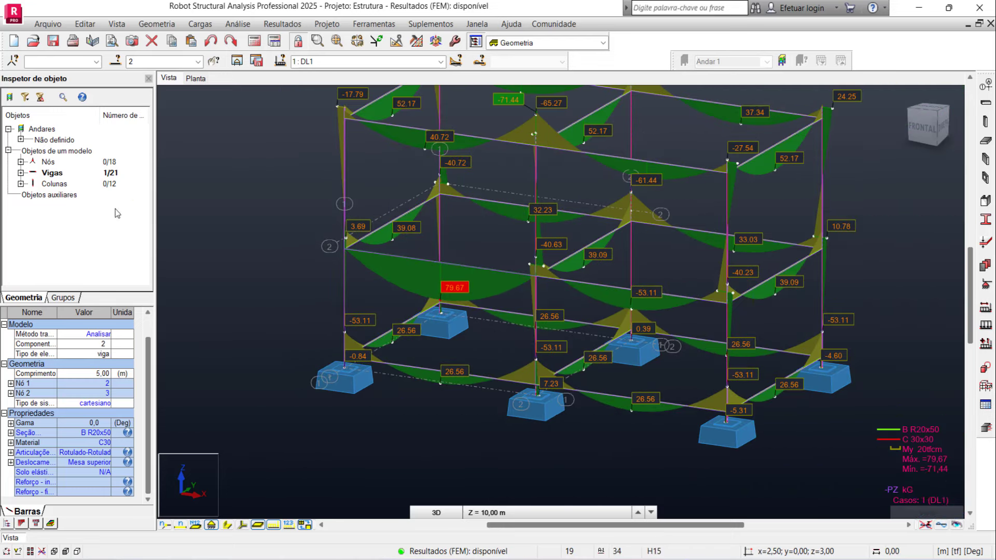
Expand Vigas in the Object Inspector to list Viga 1 through Viga 30 and select Viga 1
click(20, 172)
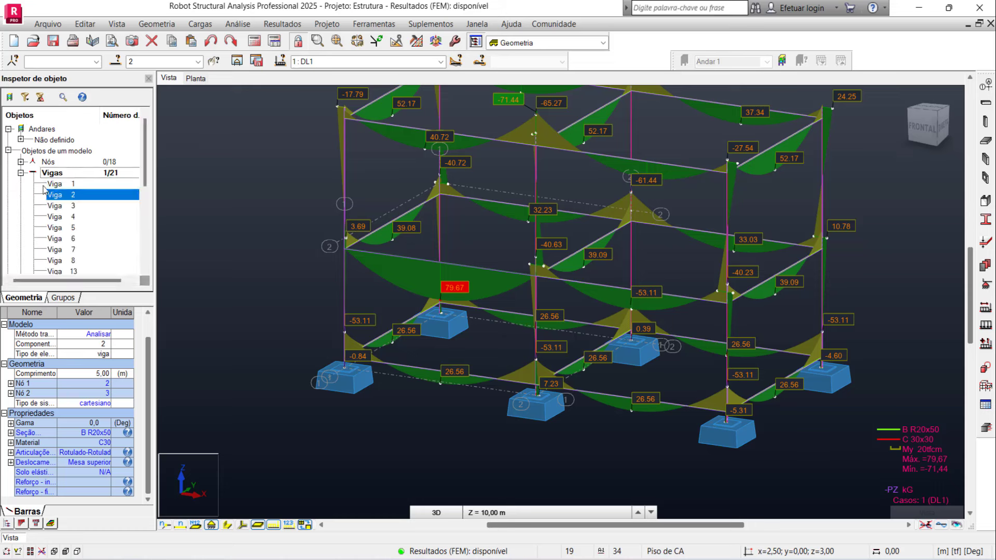
click(73, 185)
scroll(74, 218, down, 2)
scroll(76, 243, down, 3)
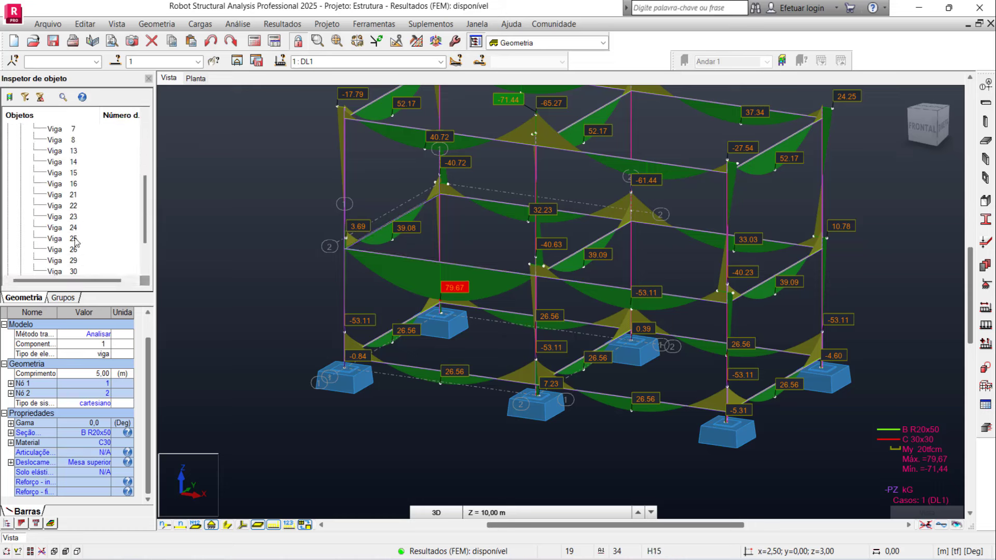
Select the beams through Viga 31 and copy their bar-number list
shift+click(73, 239)
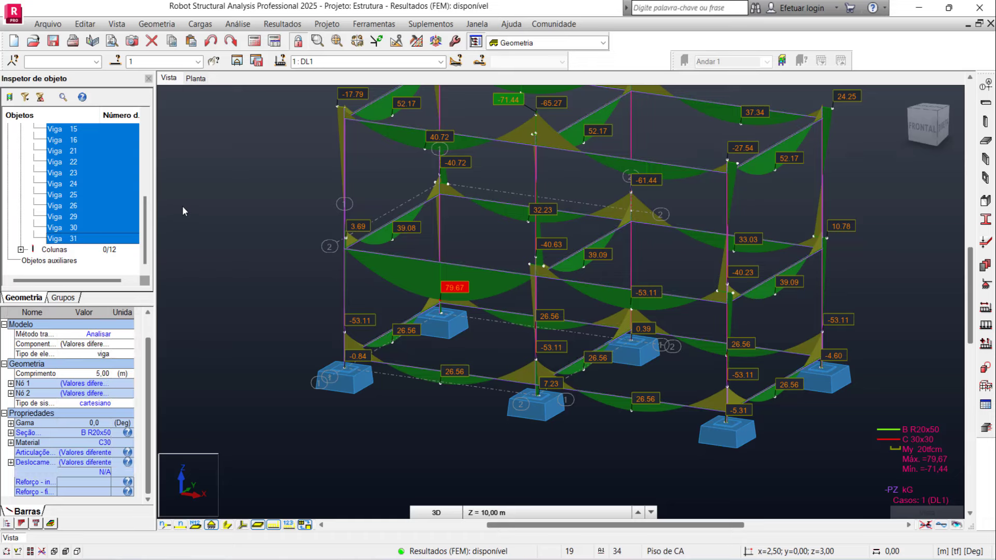
click(171, 61)
right_click(173, 63)
click(215, 111)
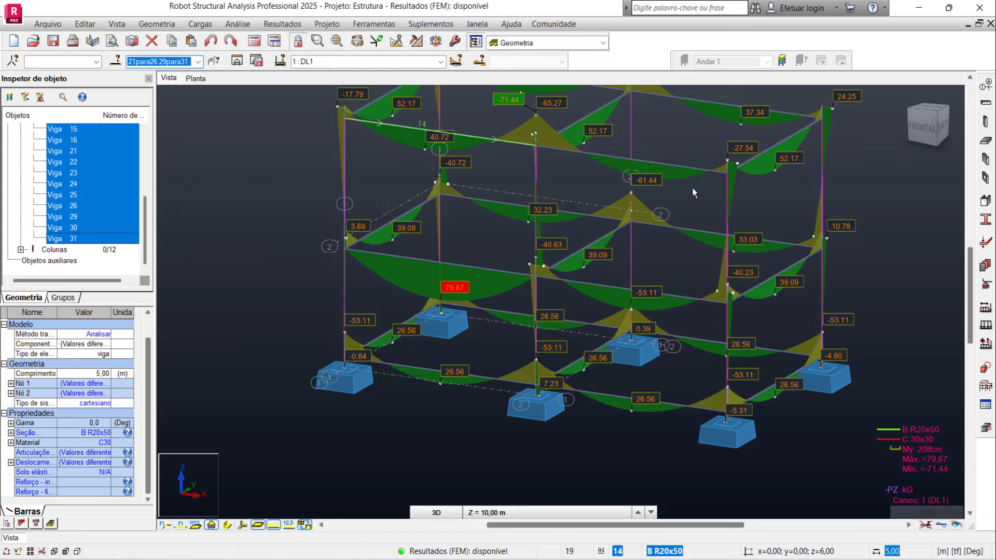
Briefly open Load Definition, then check the active load case in the load-case list
click(986, 326)
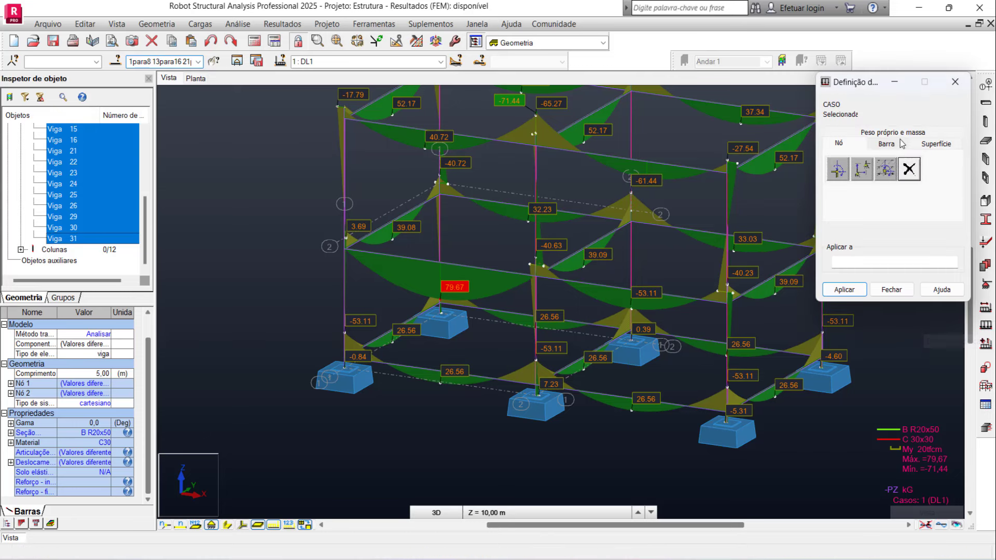
click(885, 145)
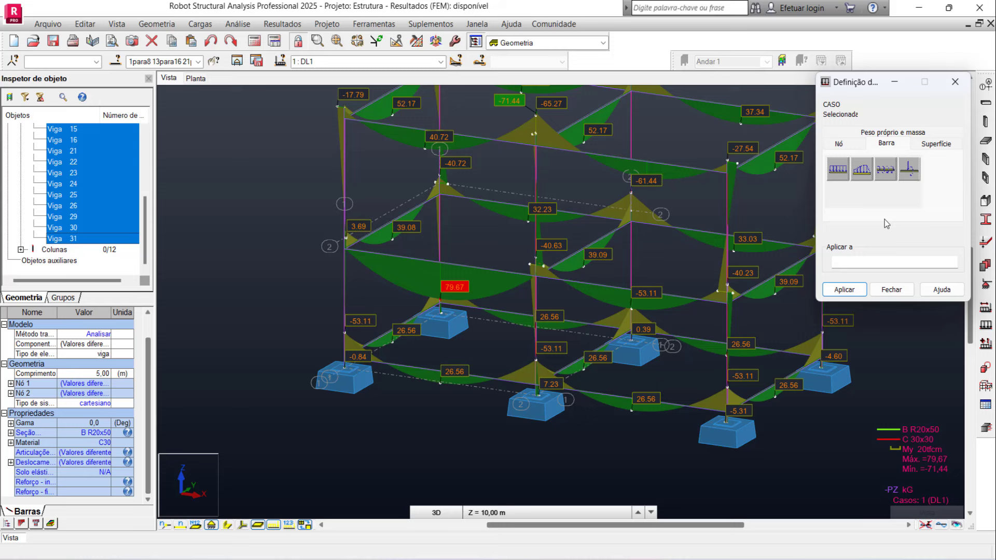
click(891, 290)
click(440, 61)
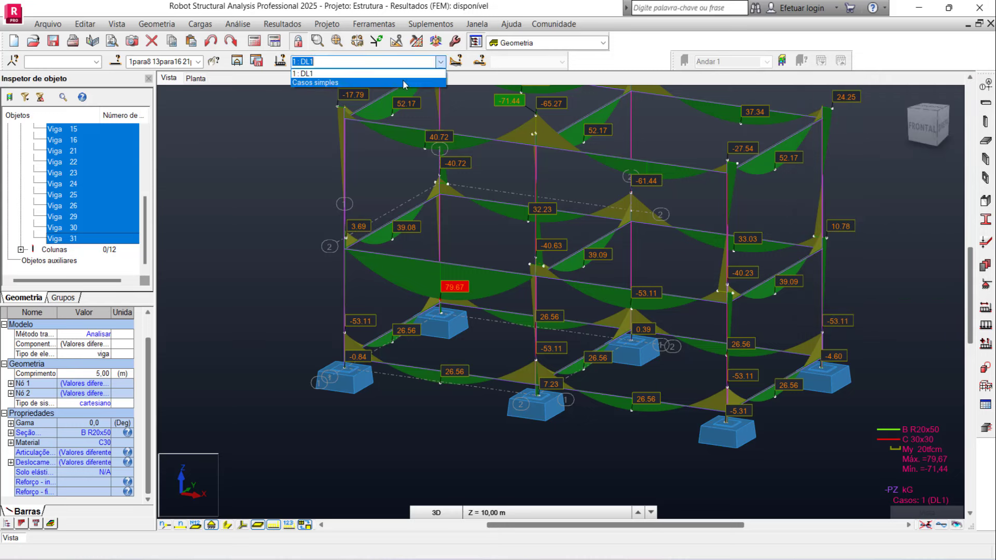
click(402, 80)
click(440, 61)
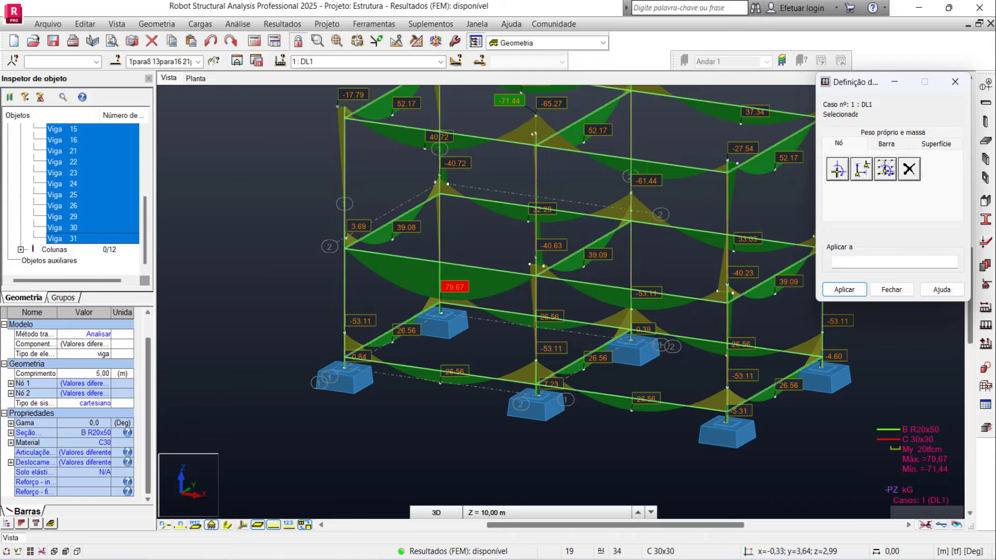
Apply a uniform Z load of -1,5 tf/m to beams 1to8 13to16 21to26 29to31
click(888, 145)
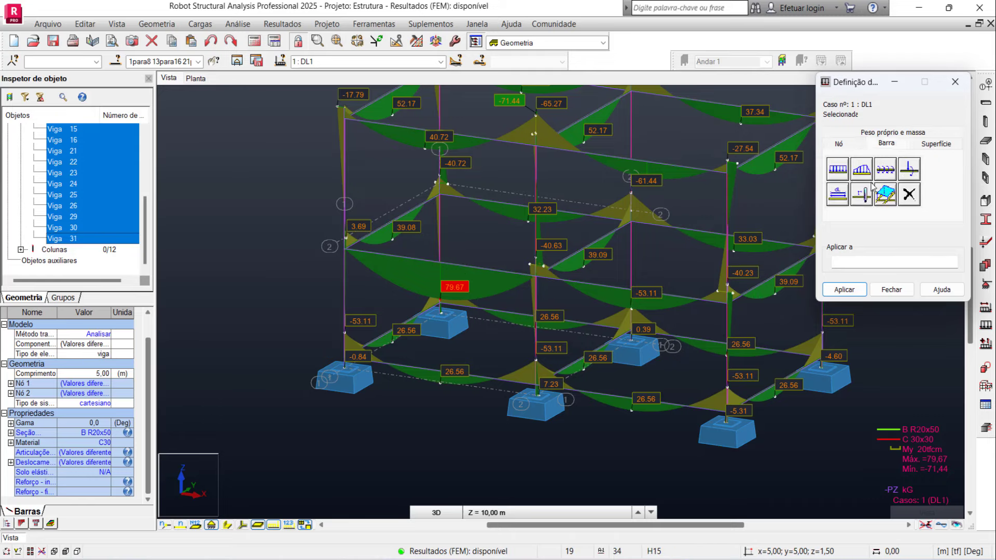
click(838, 169)
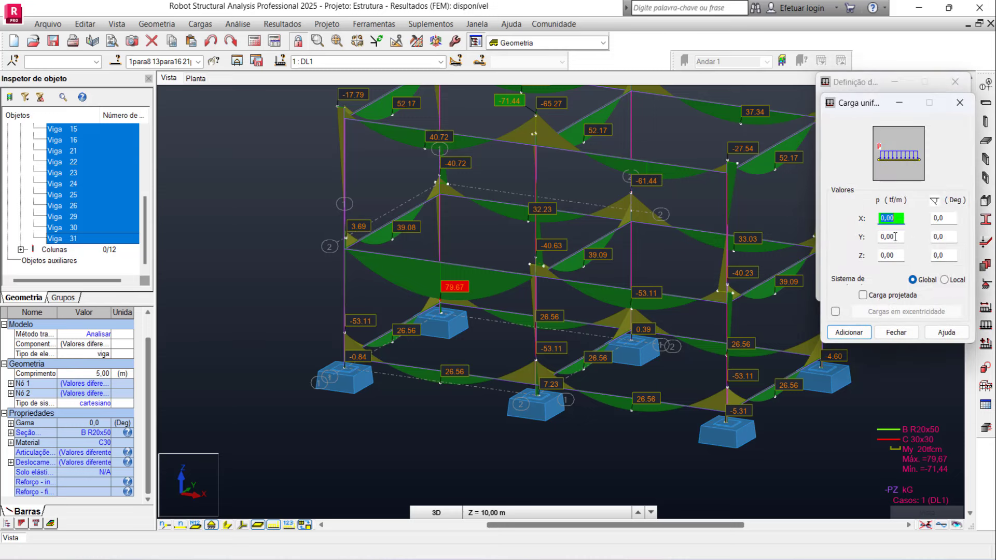
click(898, 256)
text(-)
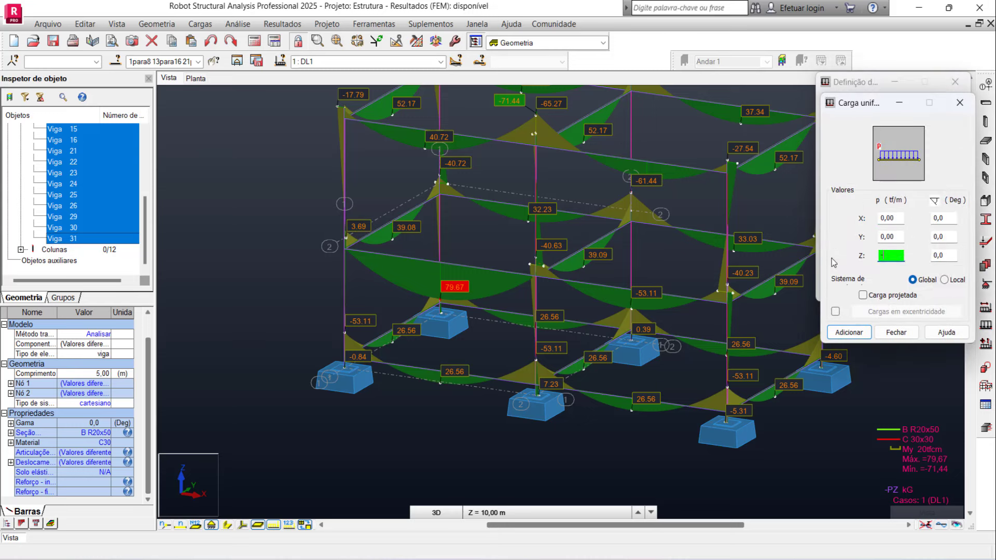
text(1,)
text(5)
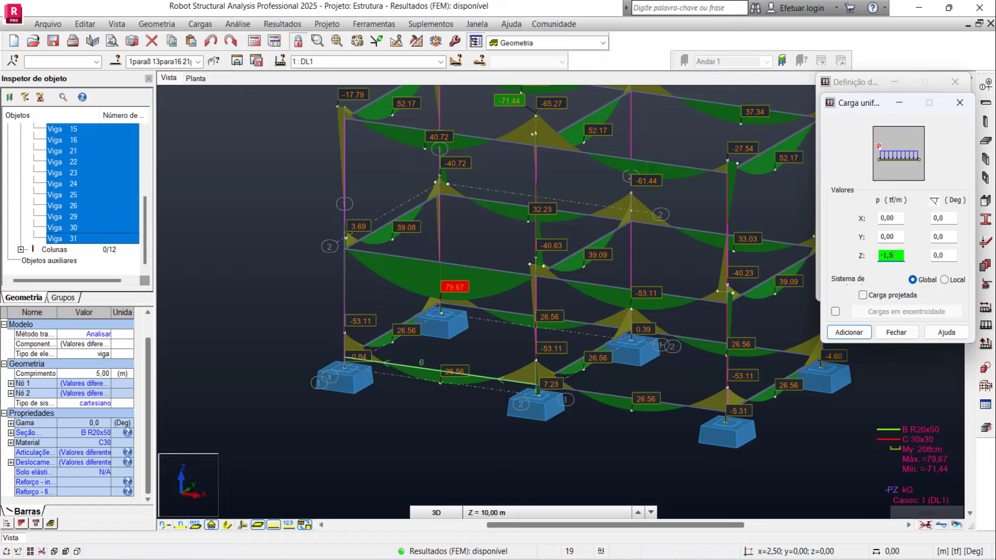
click(854, 333)
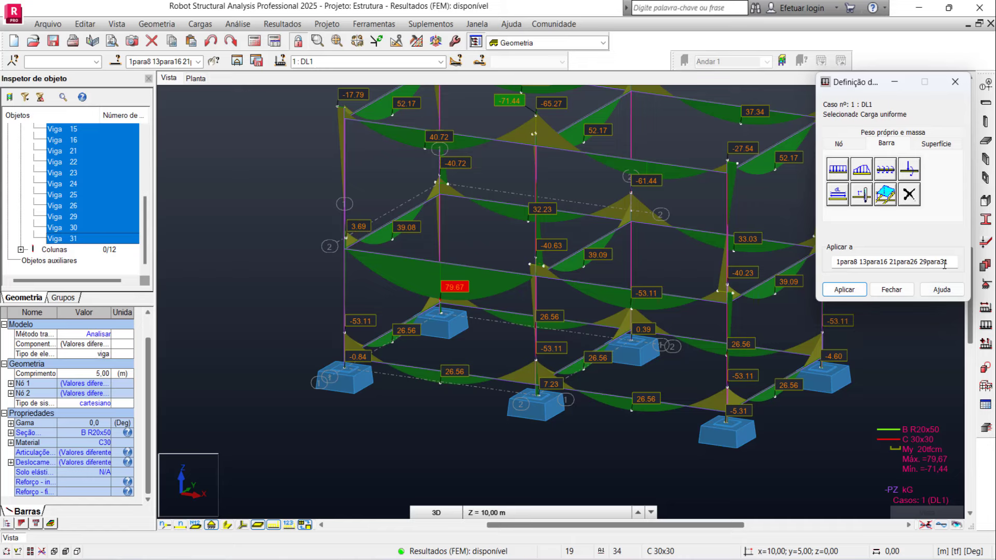
drag(952, 261, 833, 261)
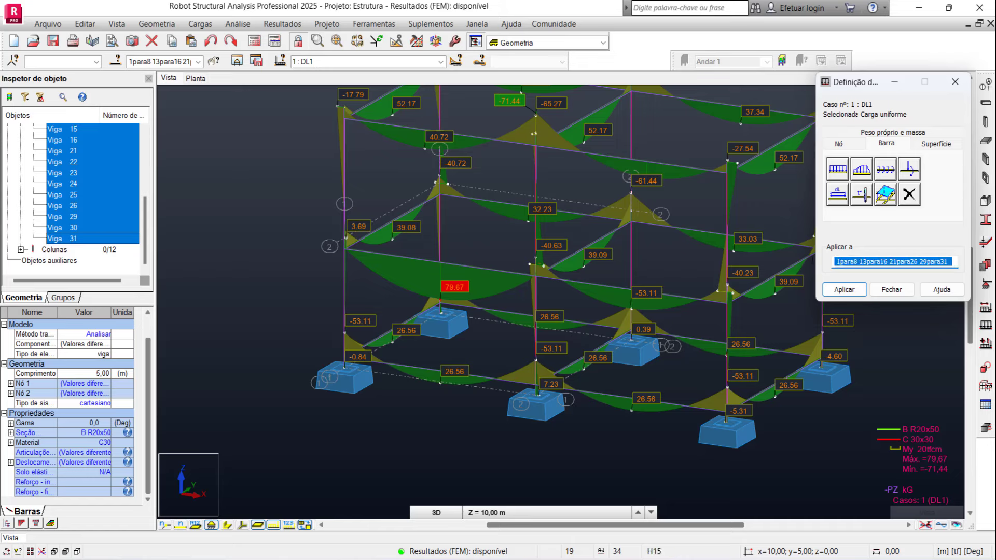
click(952, 262)
click(845, 290)
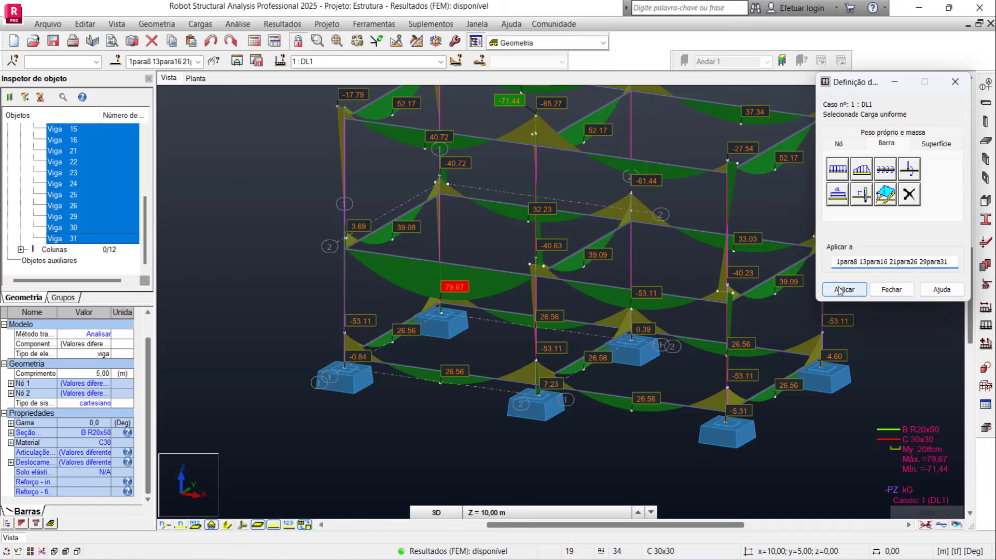
click(547, 322)
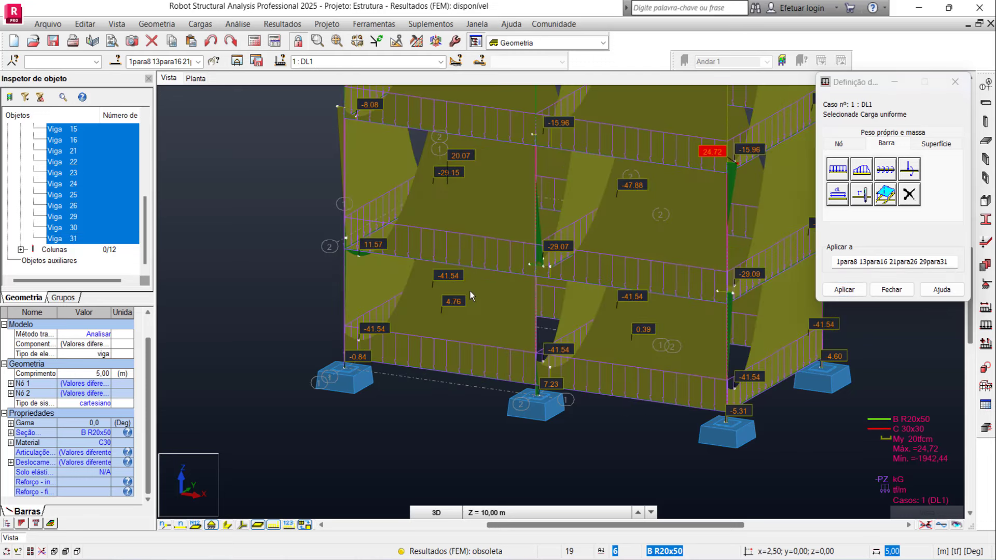
Close Load Definition and rerun the analysis with the new beam loads
click(900, 292)
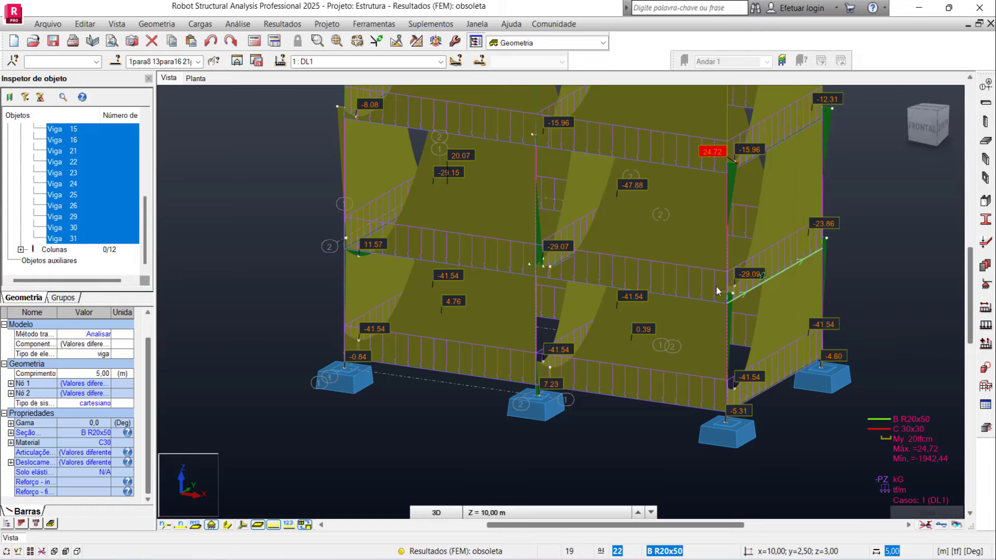
scroll(484, 335, down, 1)
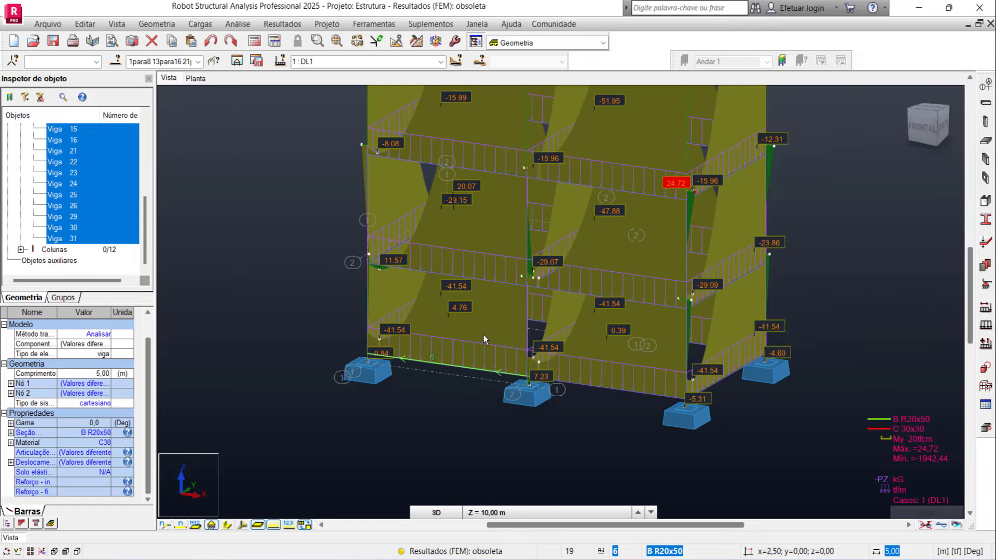
click(254, 42)
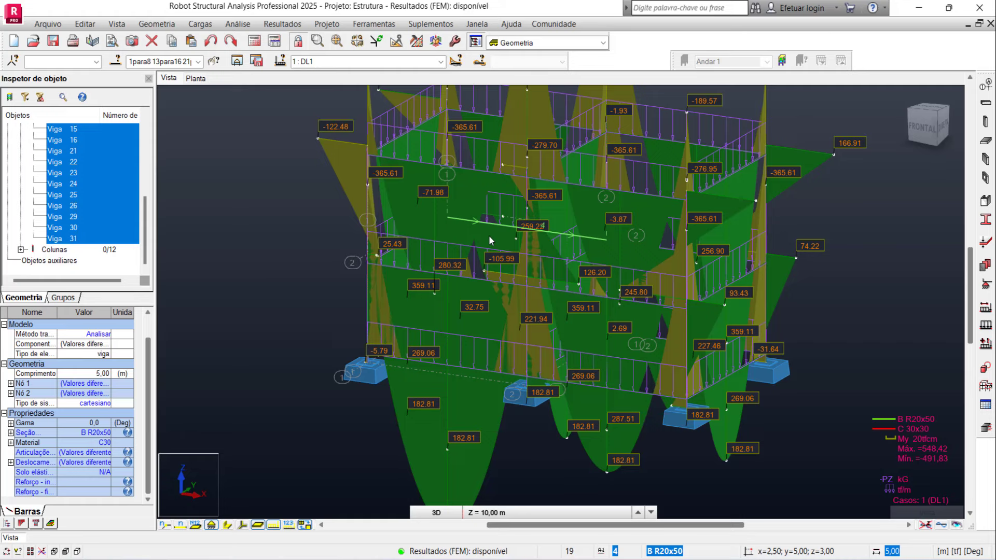
Normalize the My moment diagram in Bar Diagrams so it fits, peaking at 548.42
click(285, 25)
click(312, 71)
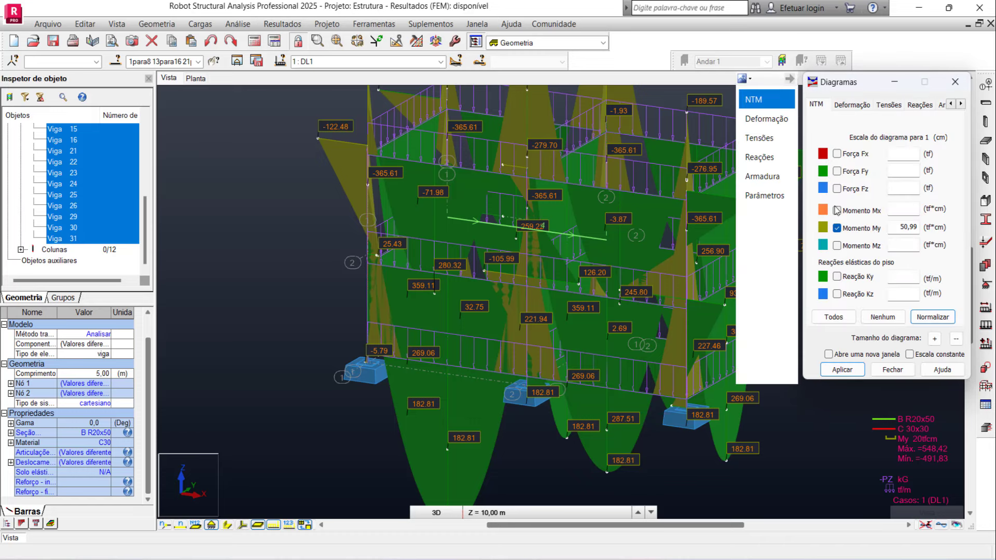
click(932, 317)
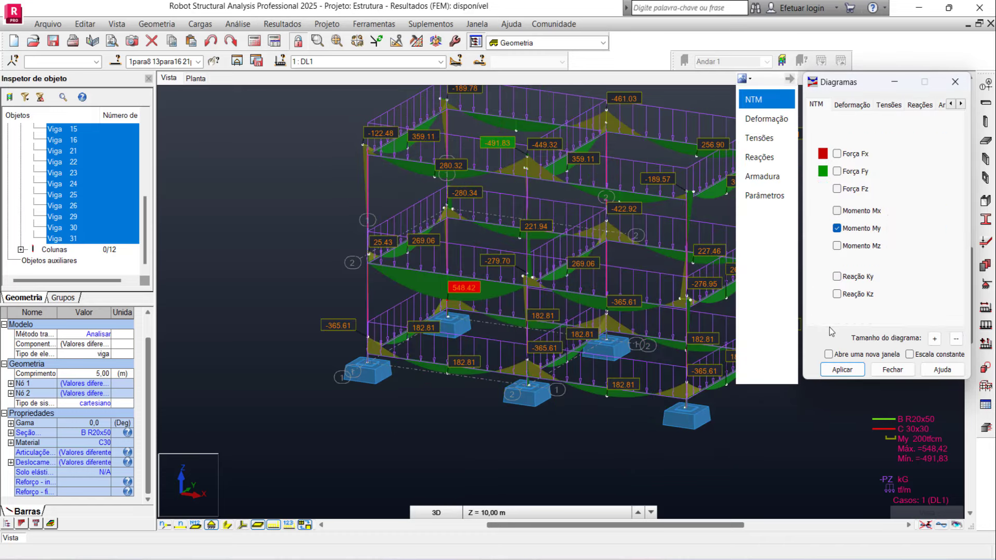
click(893, 370)
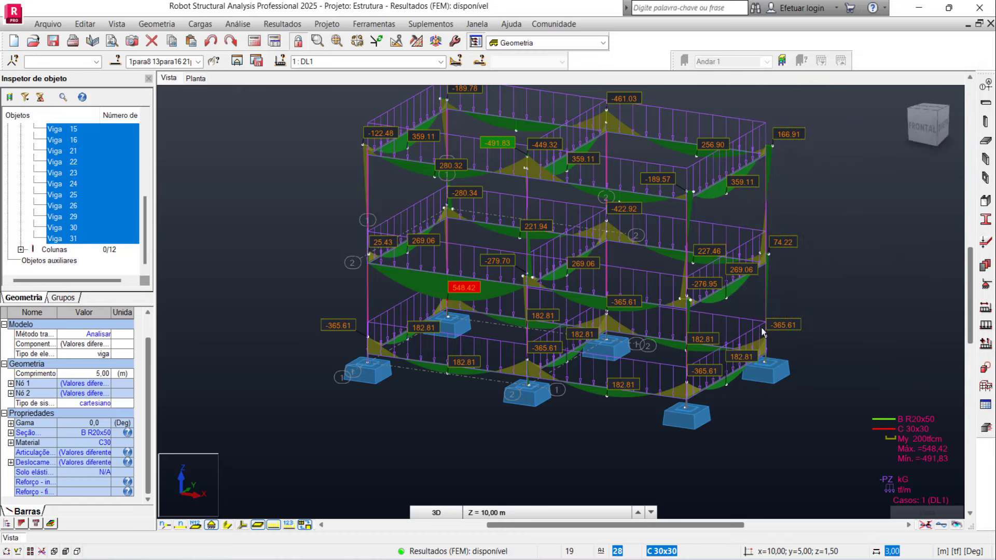
Show the pZ=-1.50 load values on the beams and zoom around the 548.42 peak beam
scroll(740, 356, up, 2)
scroll(740, 356, up, 3)
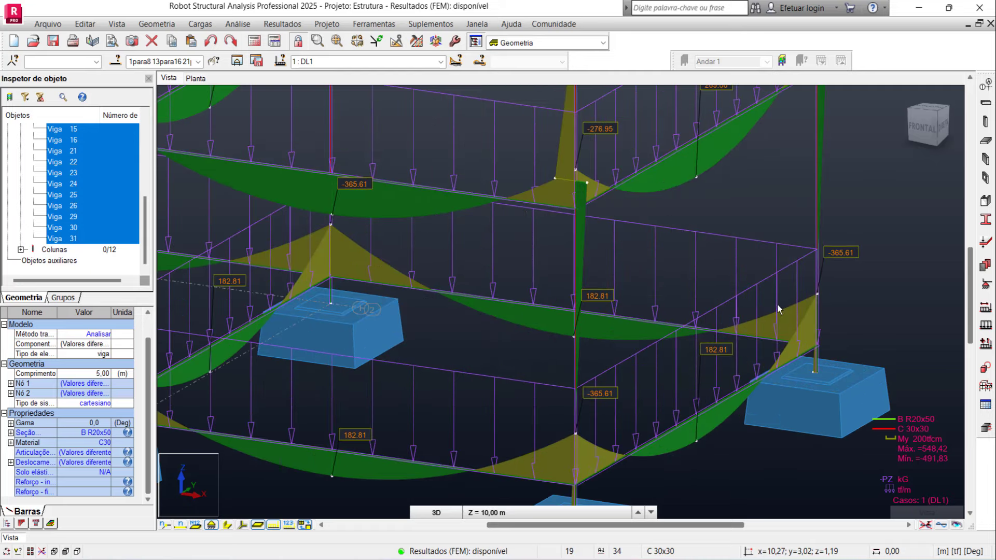
click(289, 525)
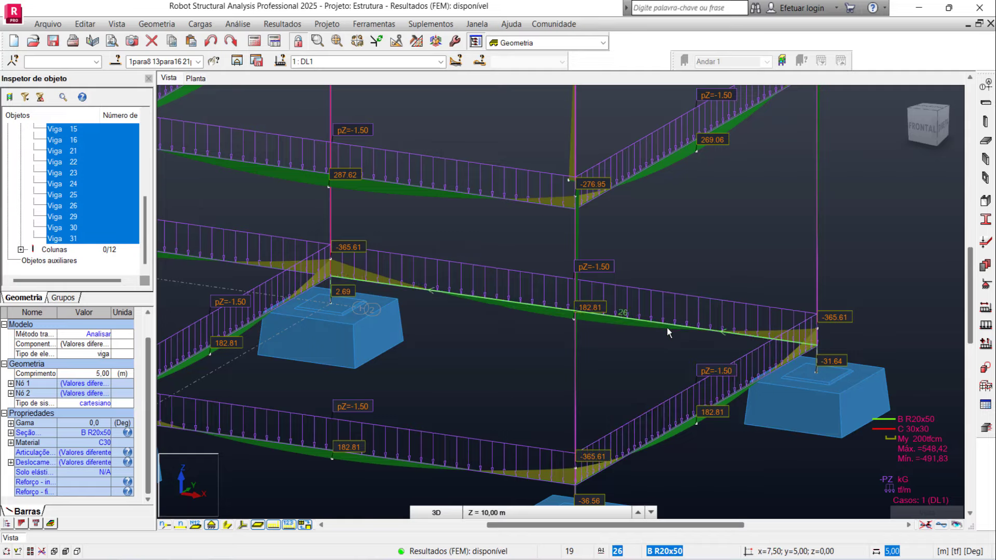
scroll(667, 327, down, 3)
scroll(667, 327, down, 2)
scroll(244, 232, up, 2)
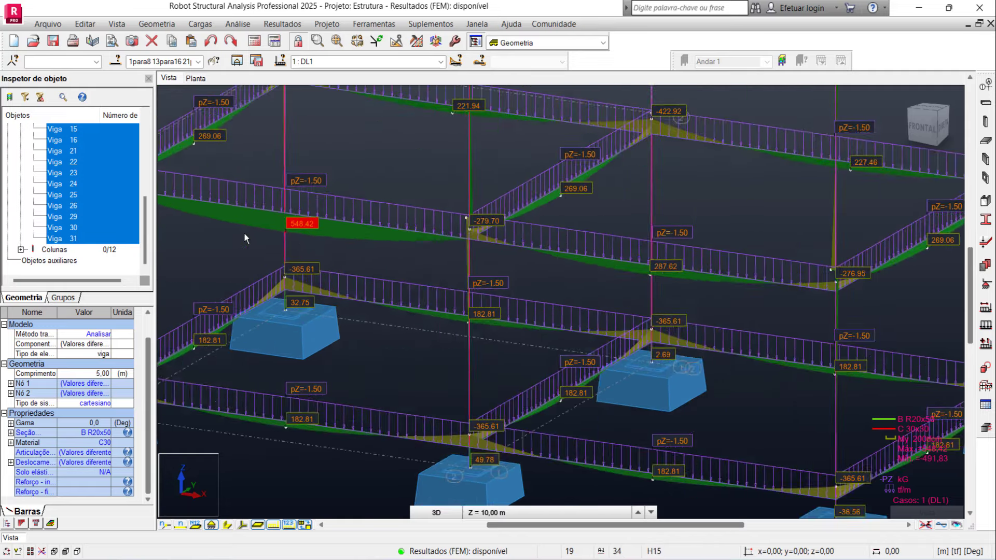
scroll(244, 232, up, 3)
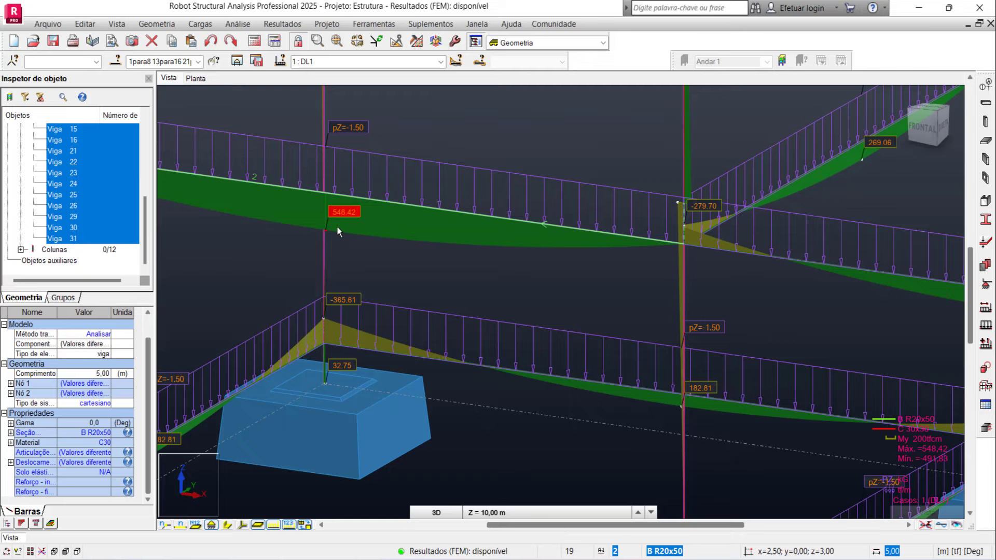
scroll(418, 278, down, 2)
scroll(418, 278, down, 1)
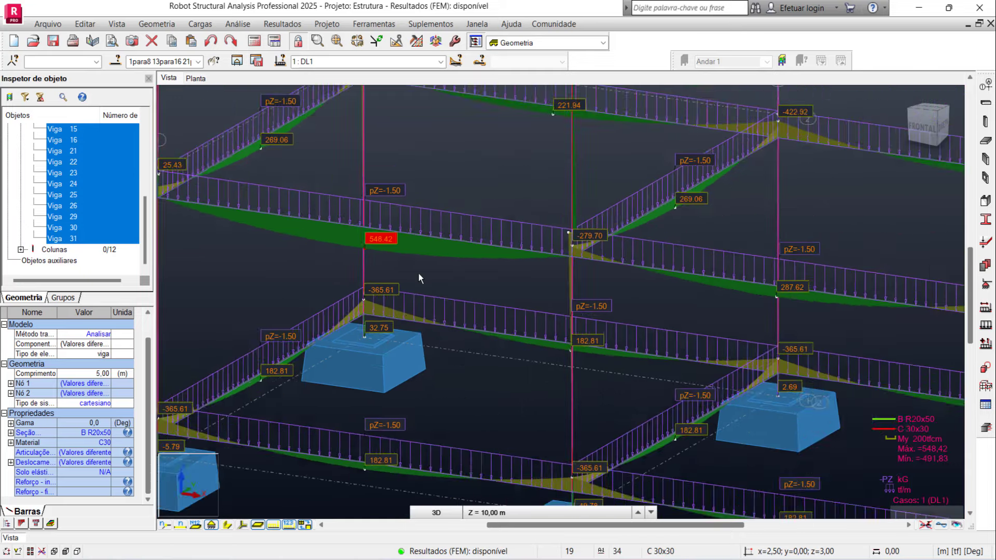
scroll(420, 278, down, 2)
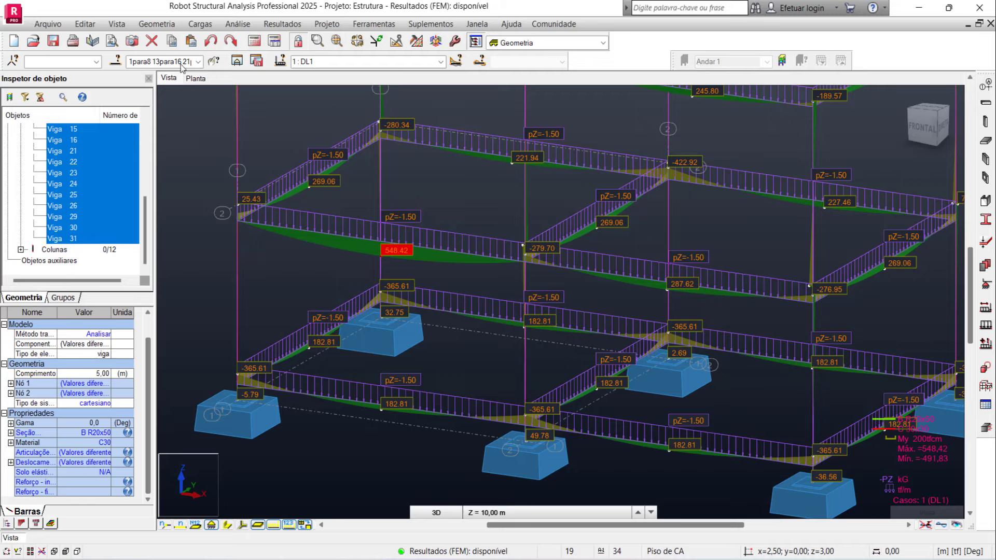
Define manual ELU combination COMB1 containing DL1 with factor 1.40
click(200, 24)
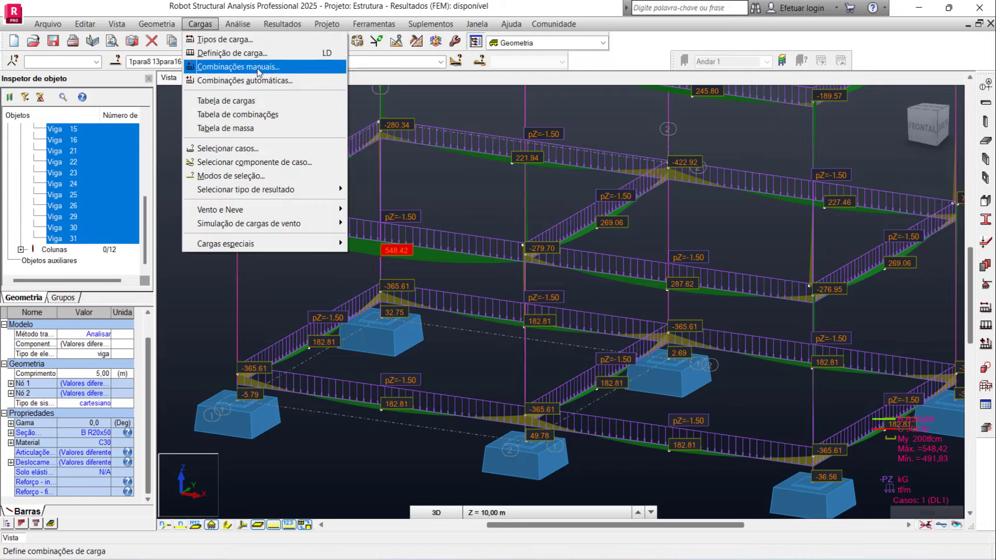
key(Escape)
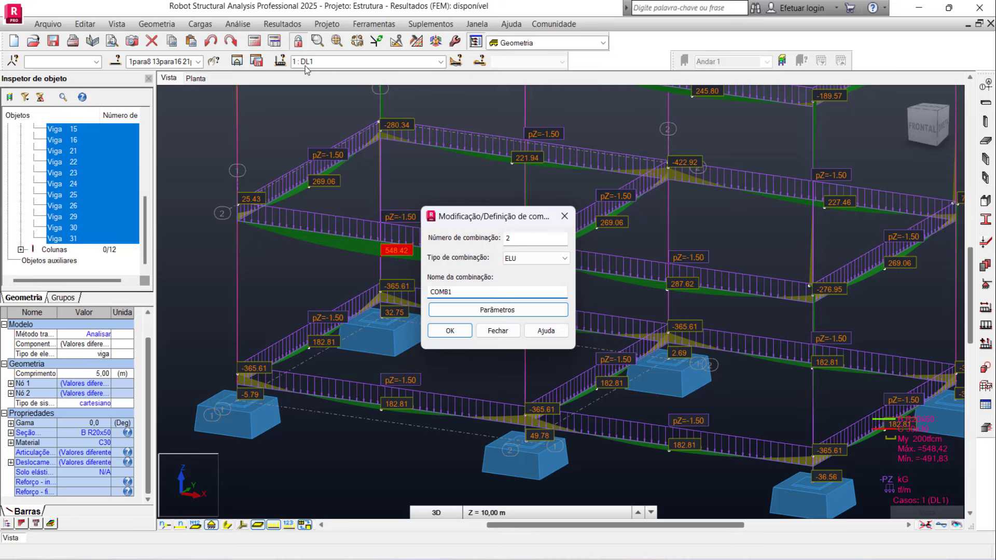
click(450, 331)
click(543, 322)
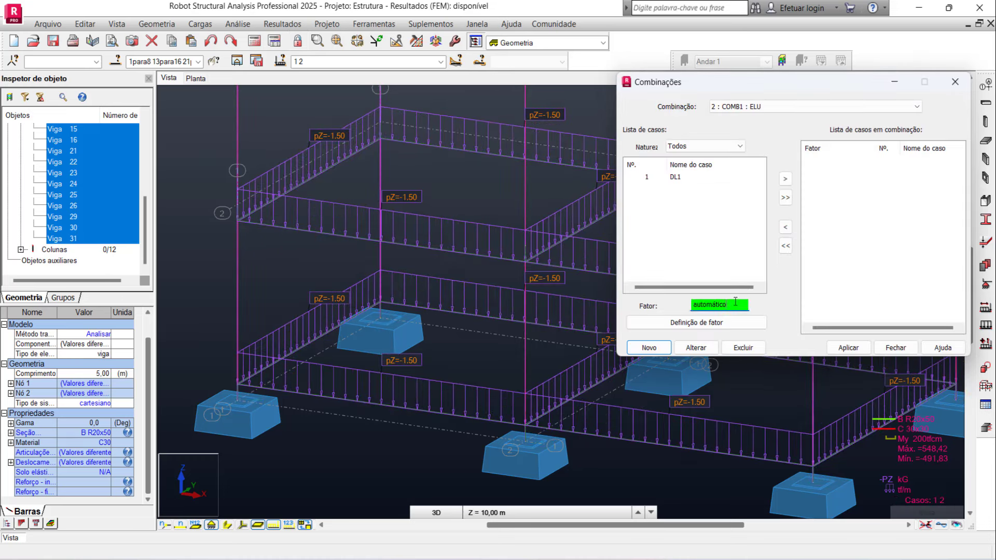
key(BackSpace)
key(BackSpace)
key(BackSpace)
click(785, 178)
click(853, 352)
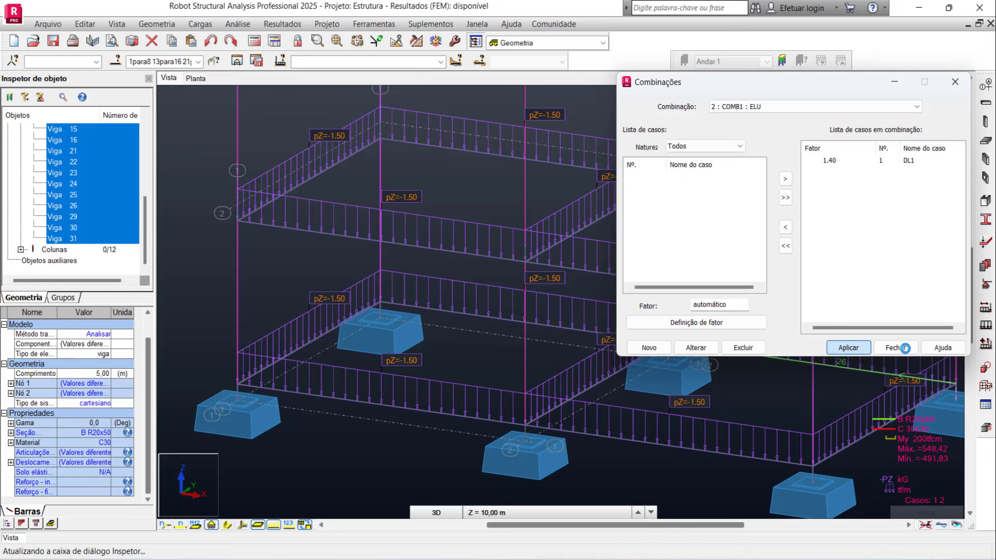
click(874, 352)
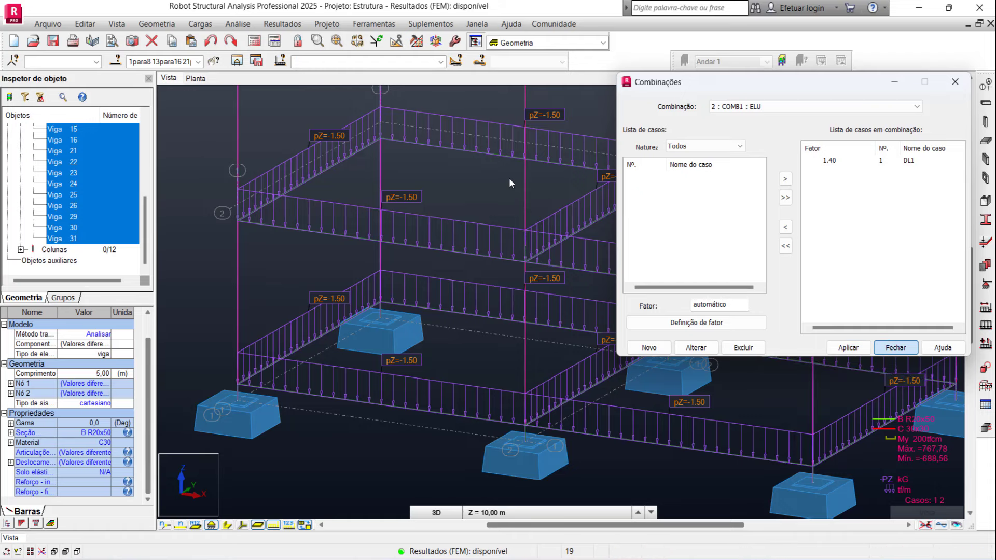
Switch the displayed load case to 2: COMB1, showing pZ=-2.10 beam loads
click(441, 62)
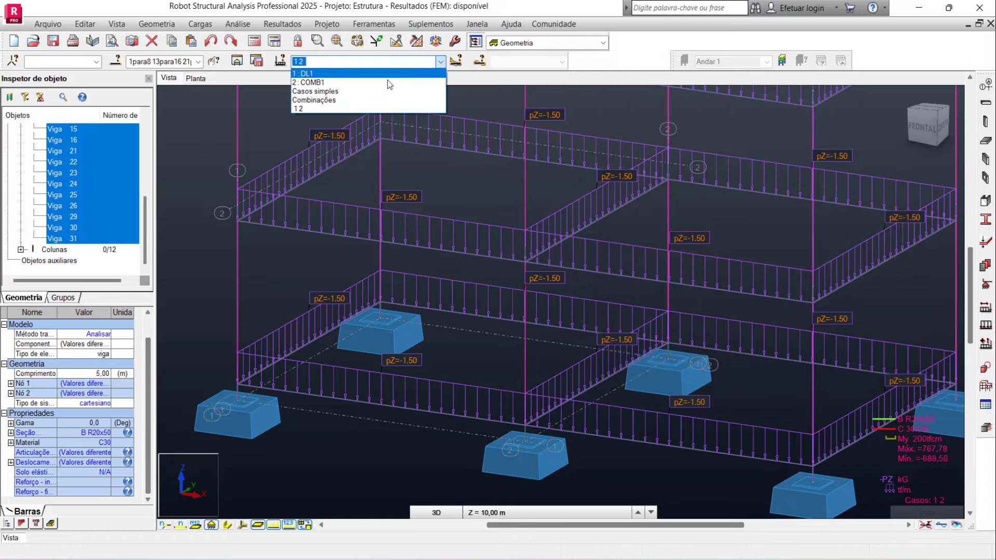
click(384, 79)
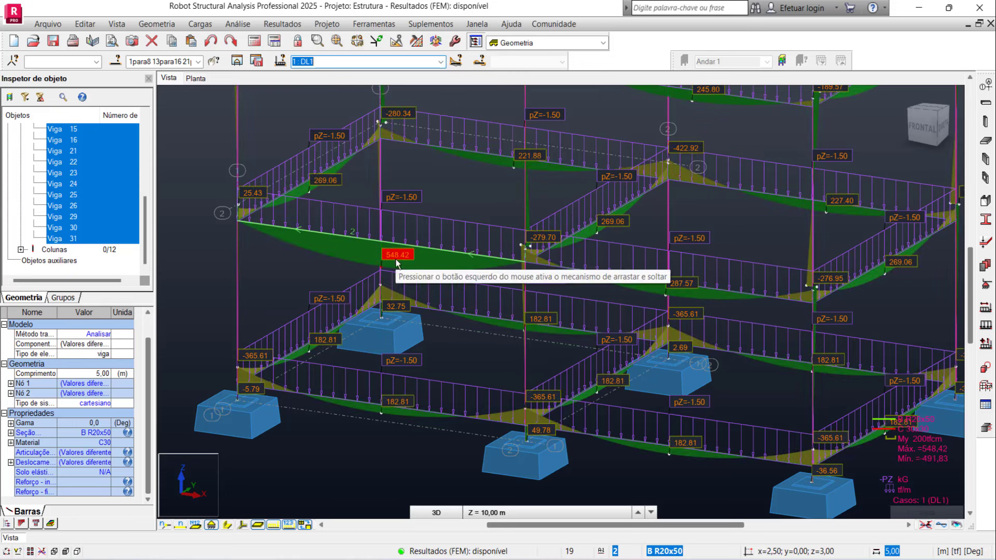
click(441, 62)
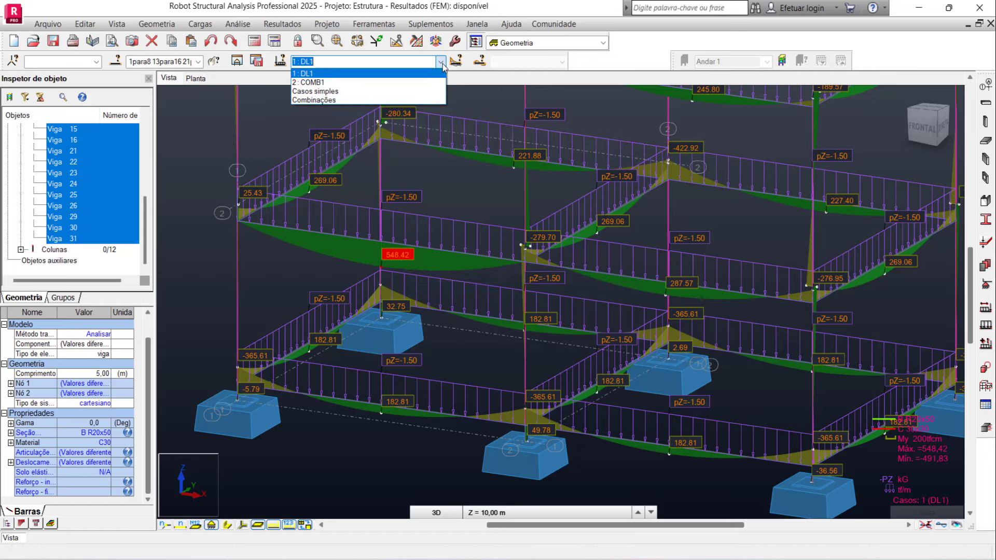
click(409, 82)
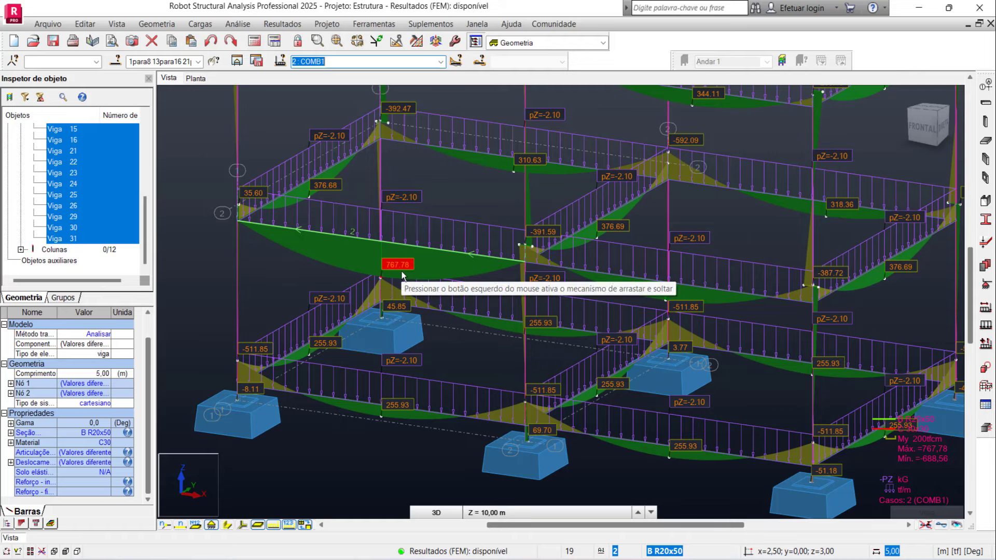
Draw members as solid sections and window-select the upper beam, bar 2
click(226, 526)
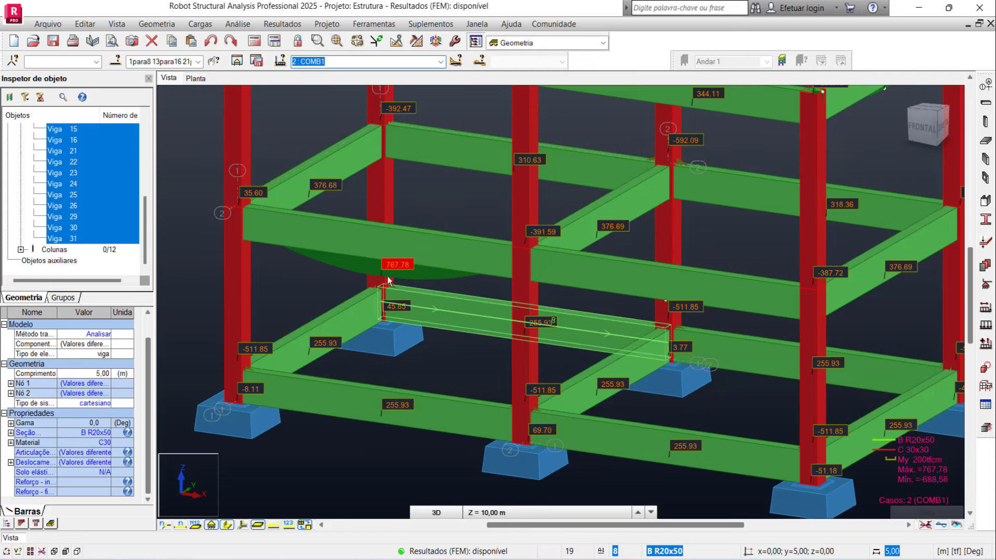
scroll(437, 273, up, 2)
scroll(446, 278, up, 4)
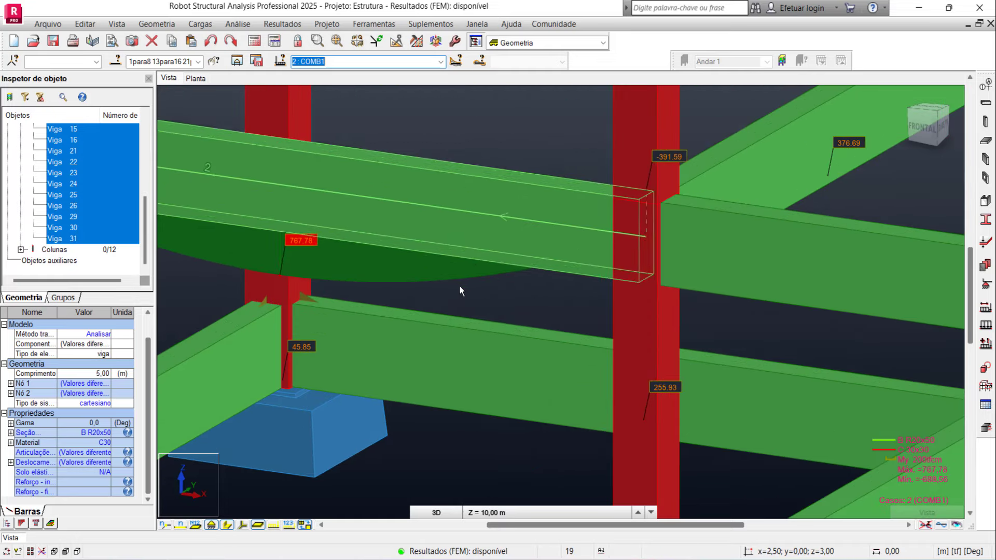
drag(508, 299, 371, 119)
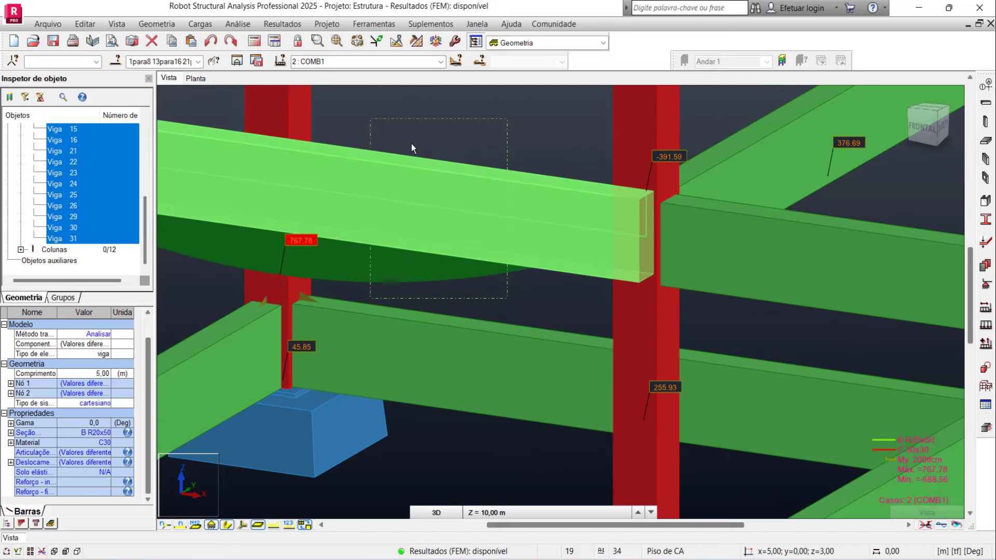
scroll(438, 204, down, 1)
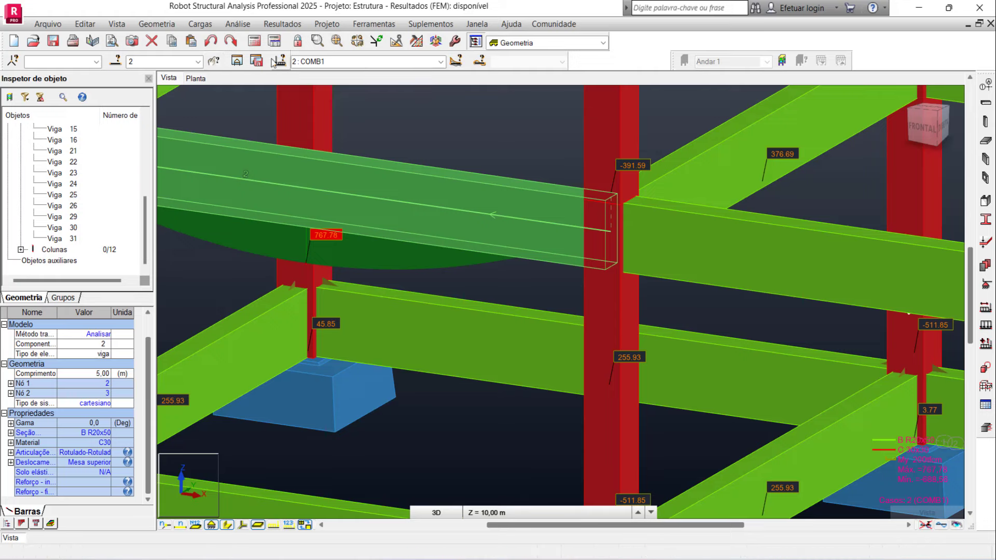
Edit beam 2 alone in a new window, showing its COMB1 My diagram peaking at 767.78
click(85, 24)
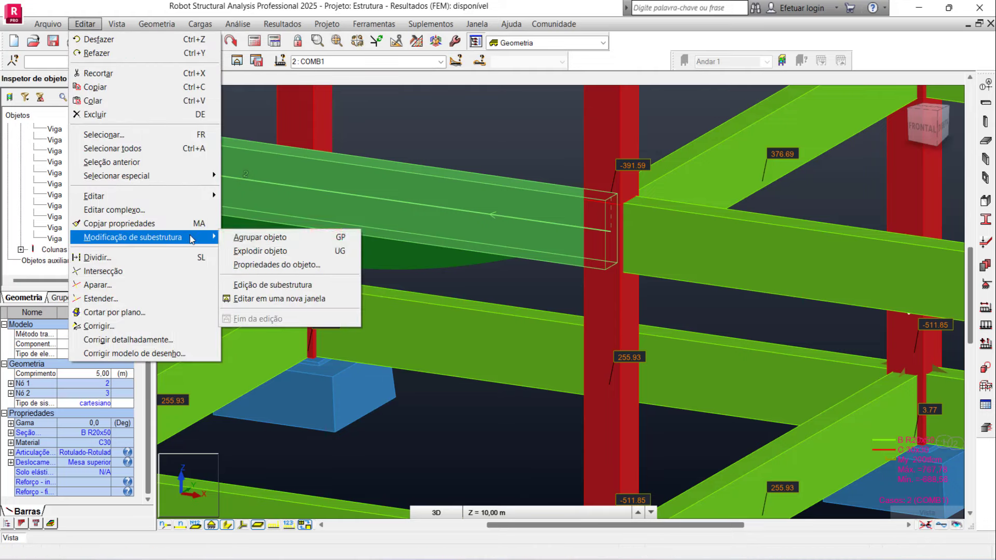
mouse_move(132, 237)
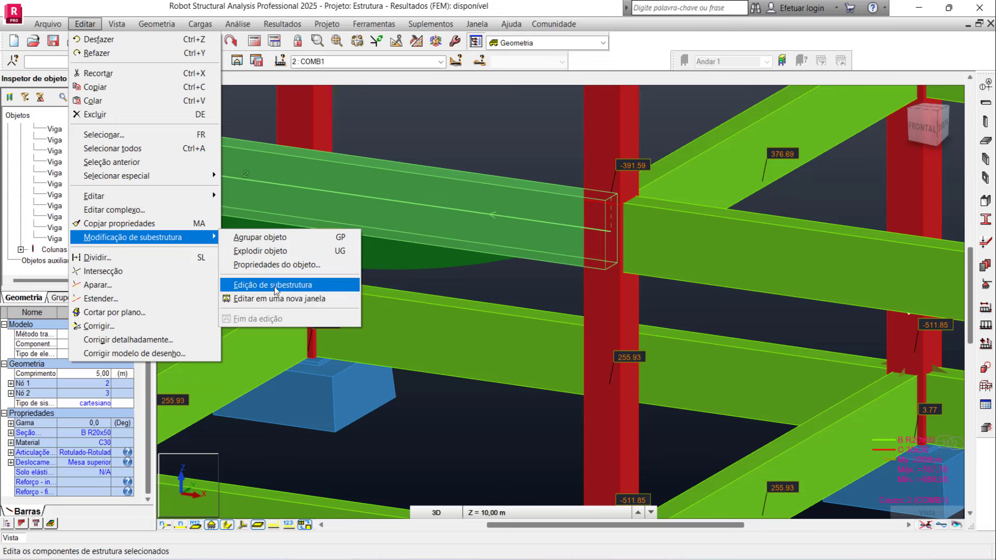
click(291, 299)
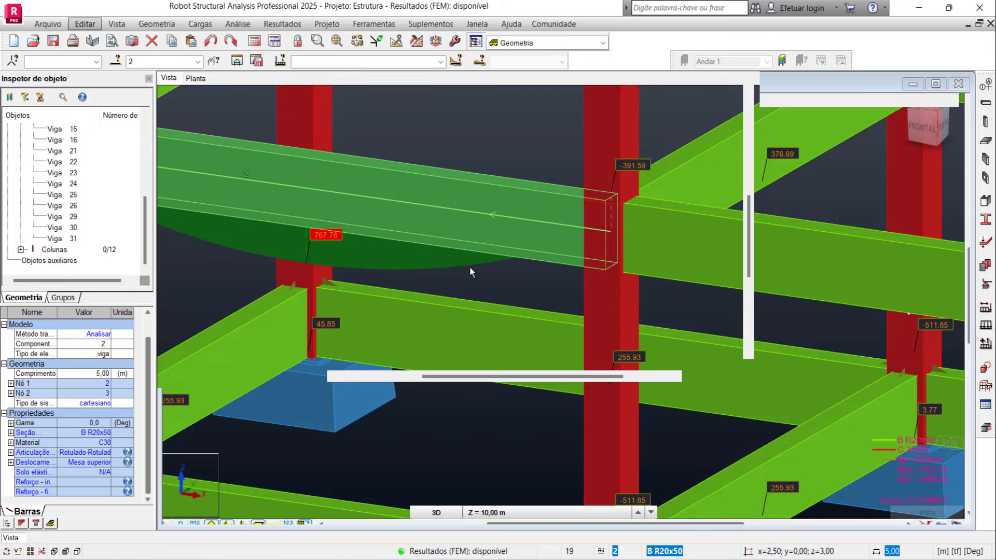
scroll(470, 269, down, 3)
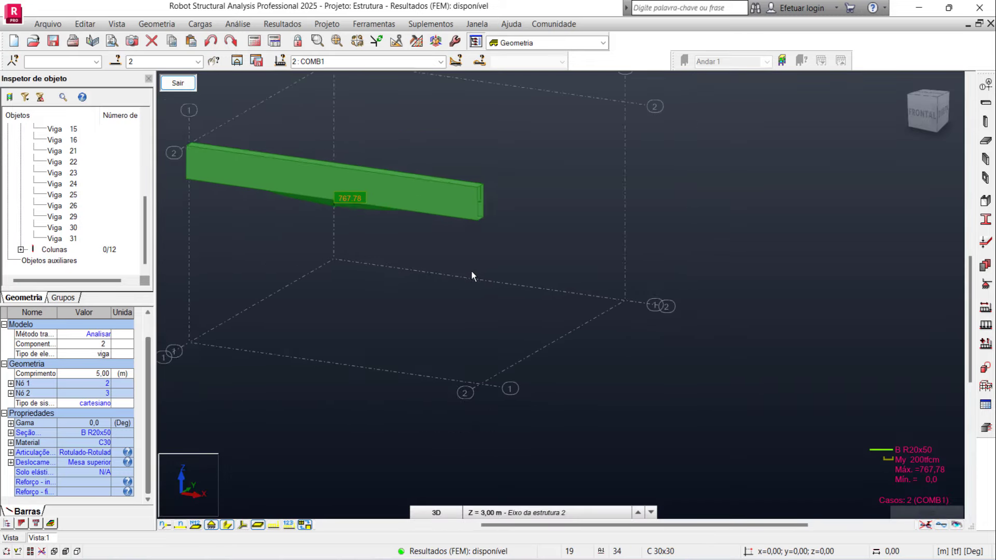
click(227, 524)
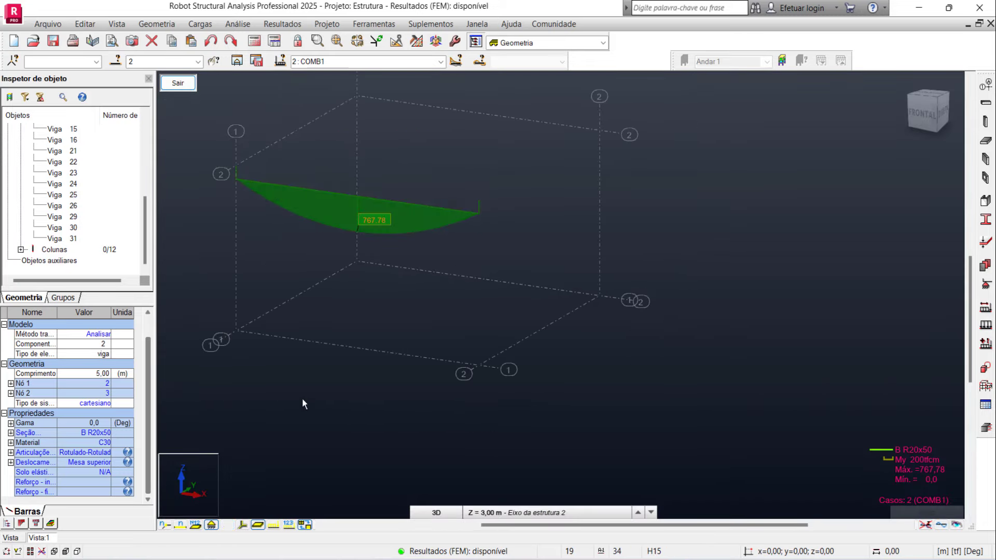
scroll(356, 212, up, 3)
scroll(356, 213, up, 2)
scroll(400, 202, up, 2)
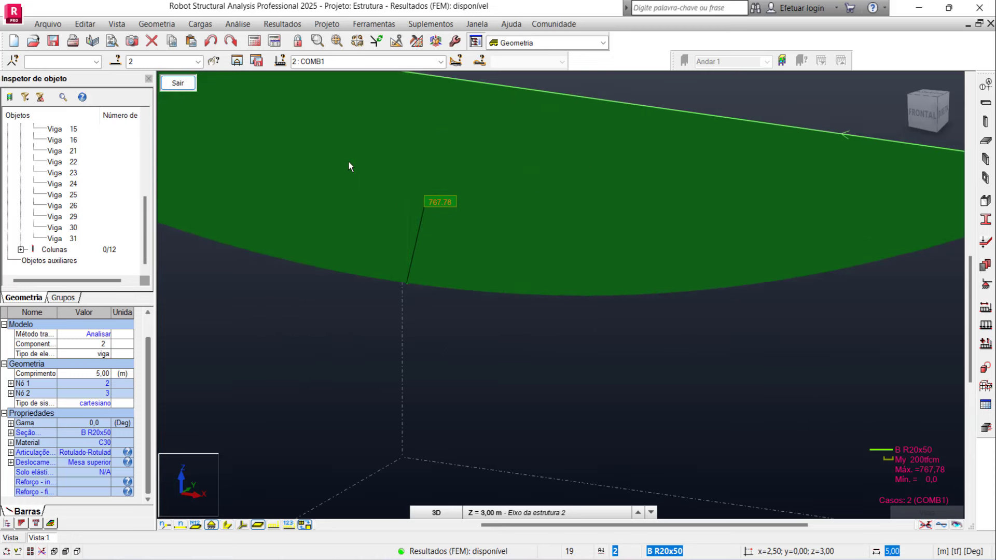
click(375, 24)
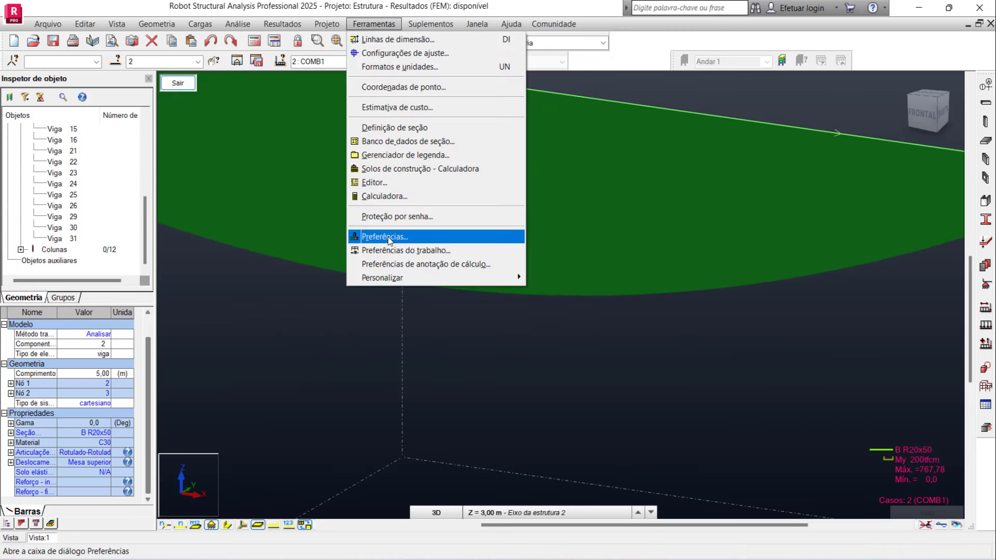
Set the colour scheme to DEEP BLUE in Preferências and accept it
click(384, 236)
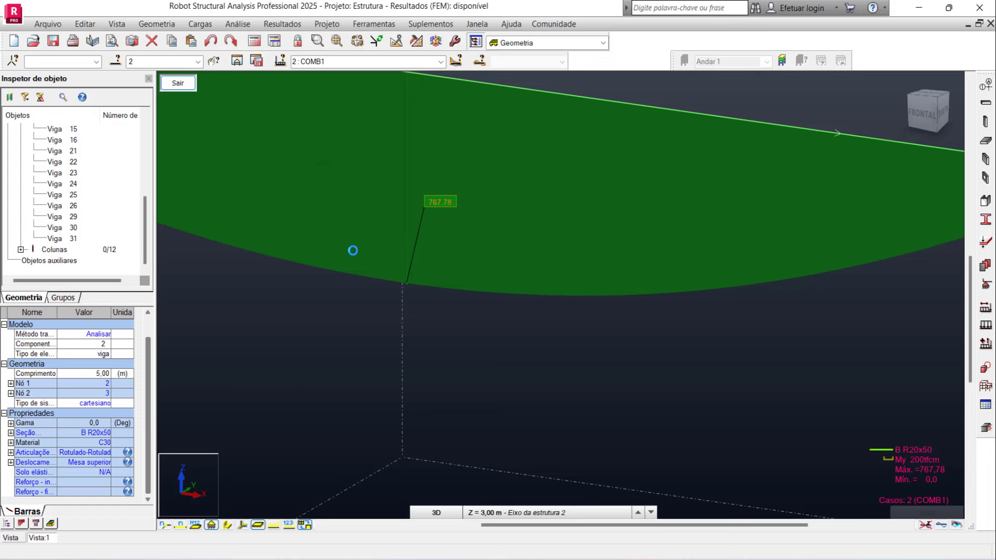
click(515, 262)
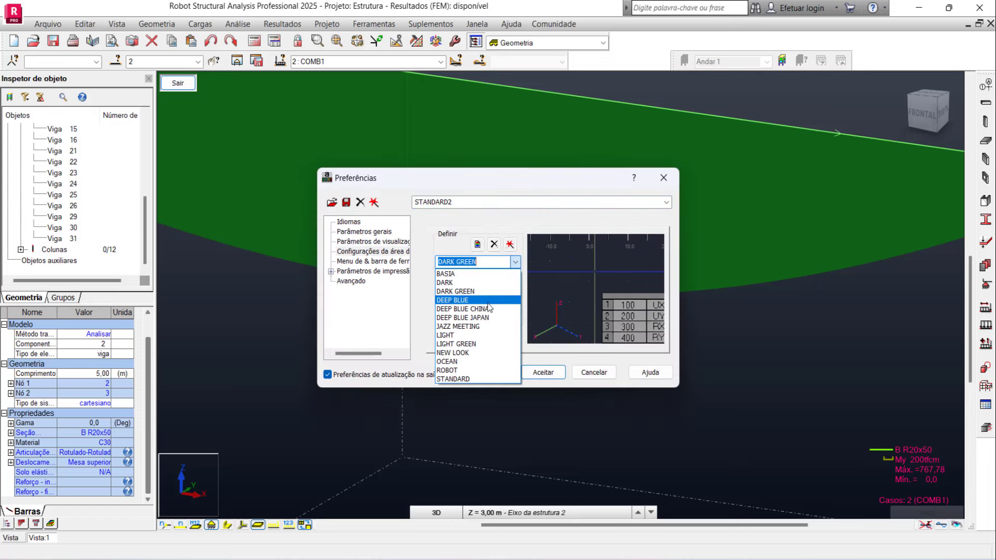
click(488, 301)
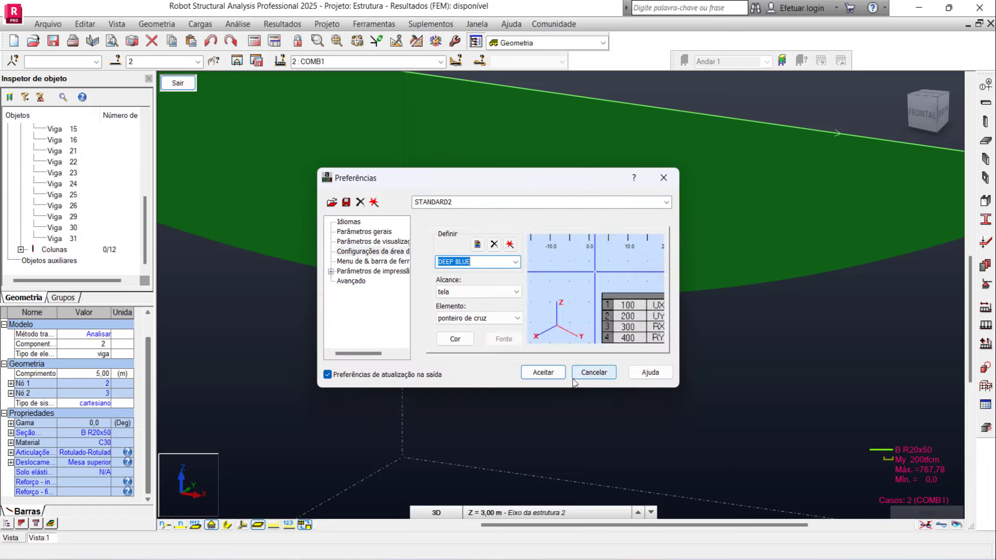
click(543, 373)
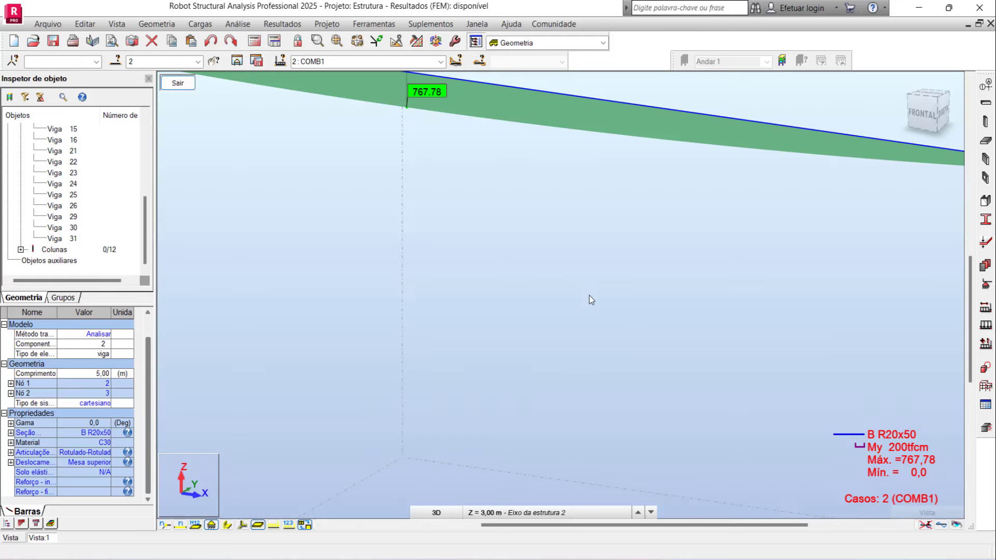
scroll(597, 303, down, 2)
scroll(627, 324, down, 2)
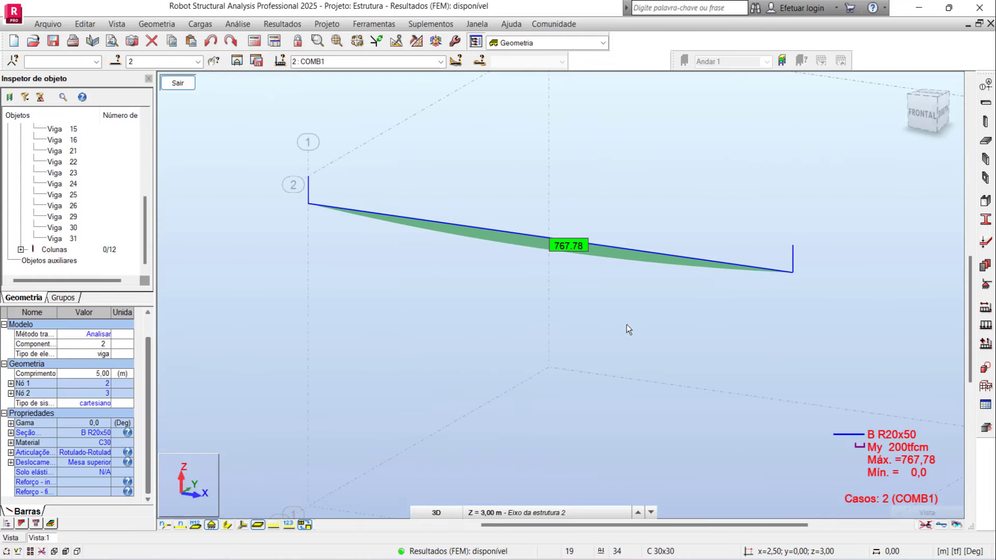
scroll(552, 260, up, 2)
scroll(564, 234, up, 2)
scroll(565, 234, up, 1)
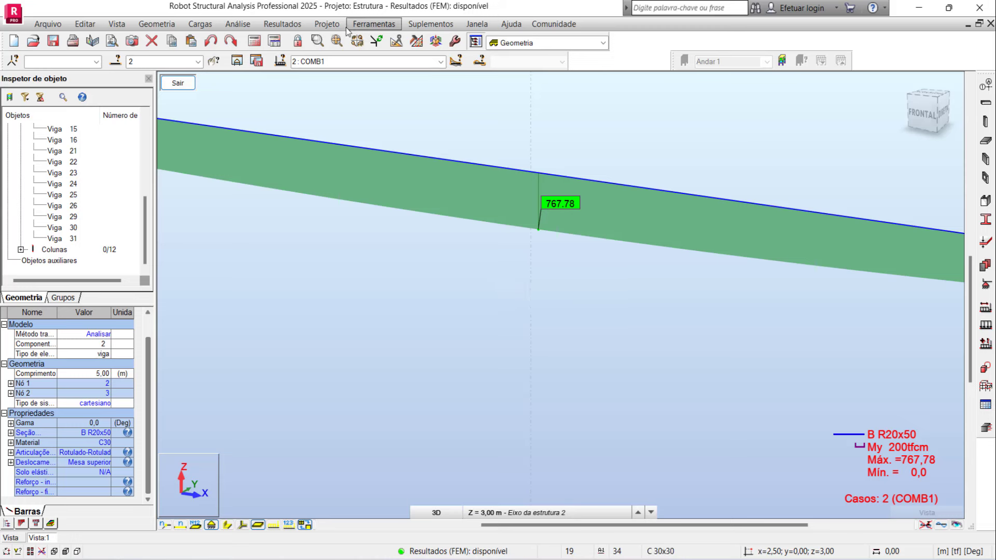
click(374, 26)
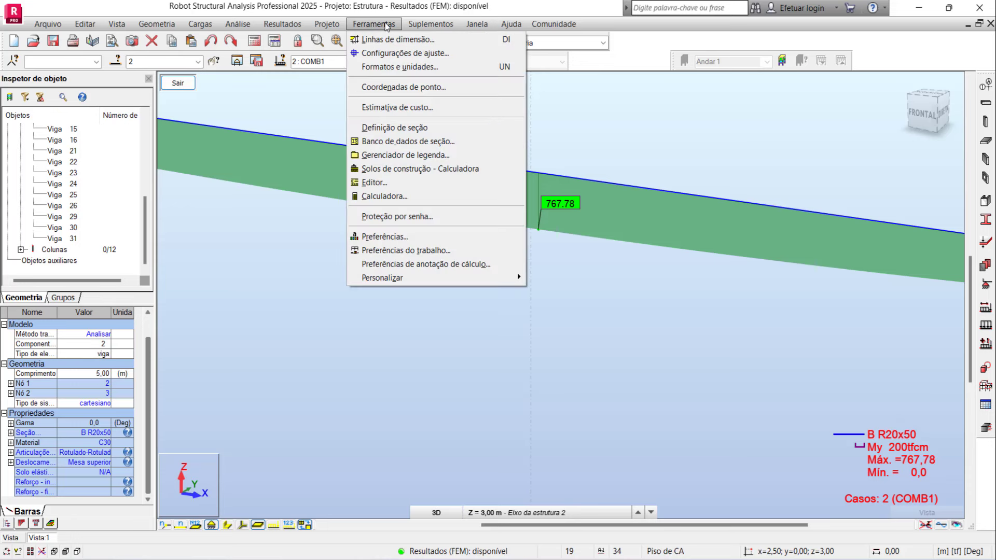
mouse_move(477, 24)
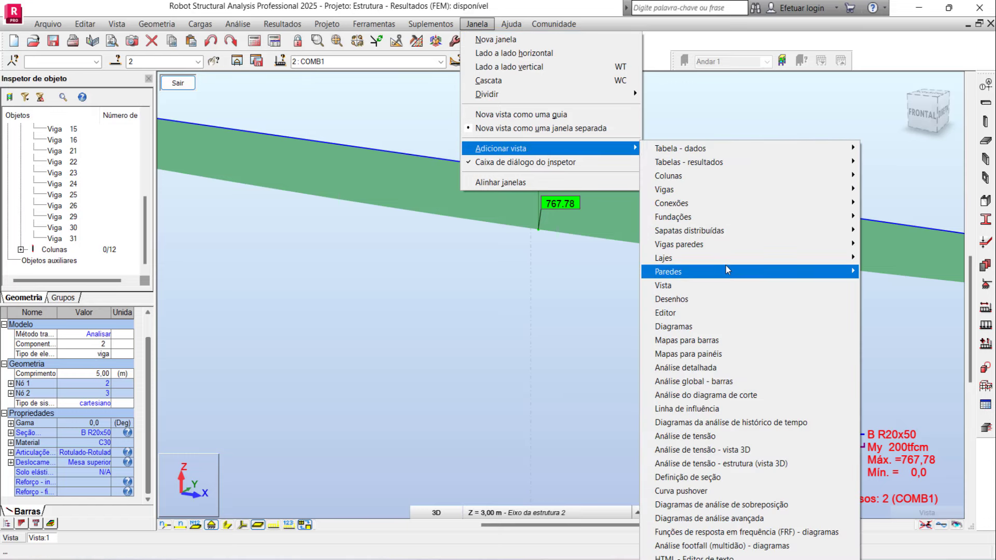
mouse_move(500, 148)
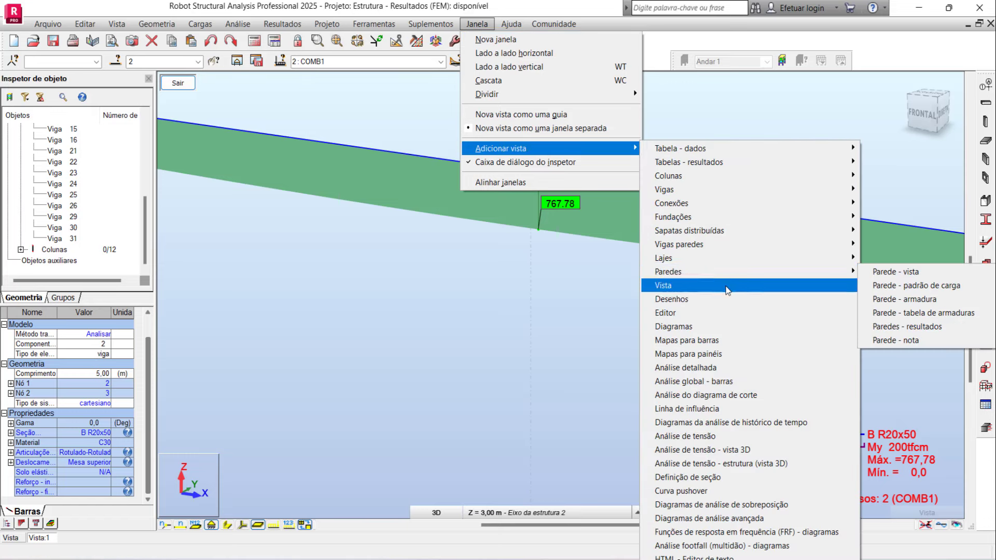
Add an Análise de tensão view of beam 2 with section stresses from 65.23 to -66.39
click(737, 436)
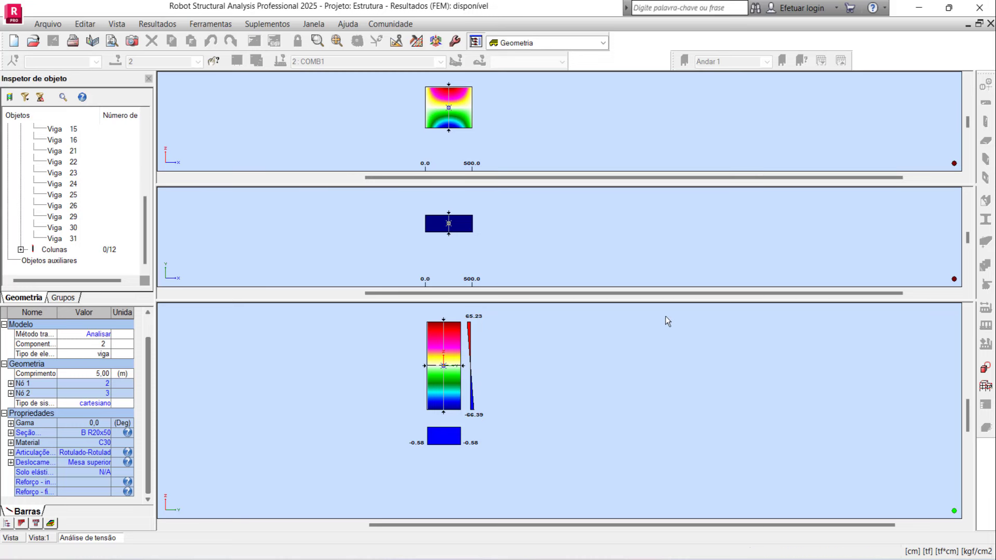
click(161, 29)
mouse_move(179, 52)
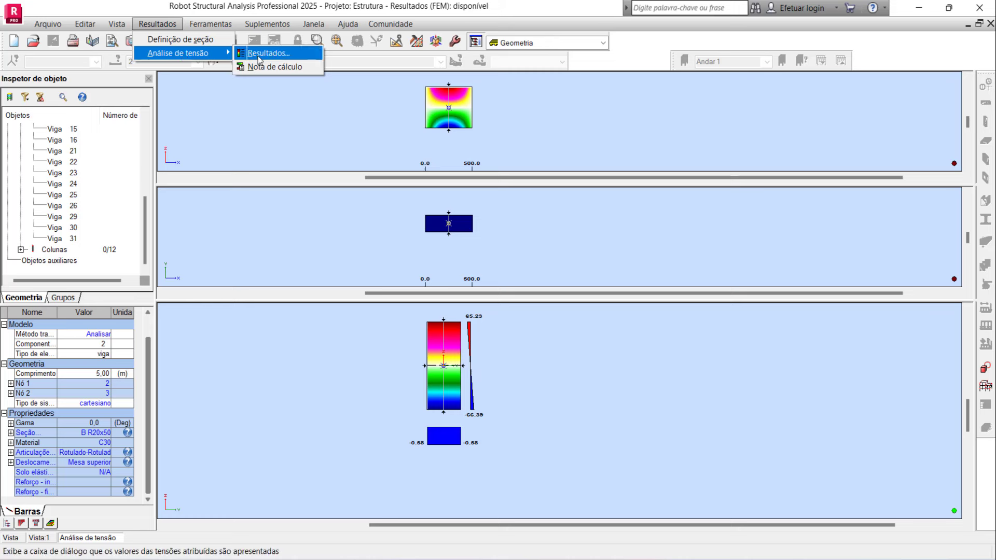
Evaluate beam 2's DL1 stresses at x = 1 cm
click(265, 53)
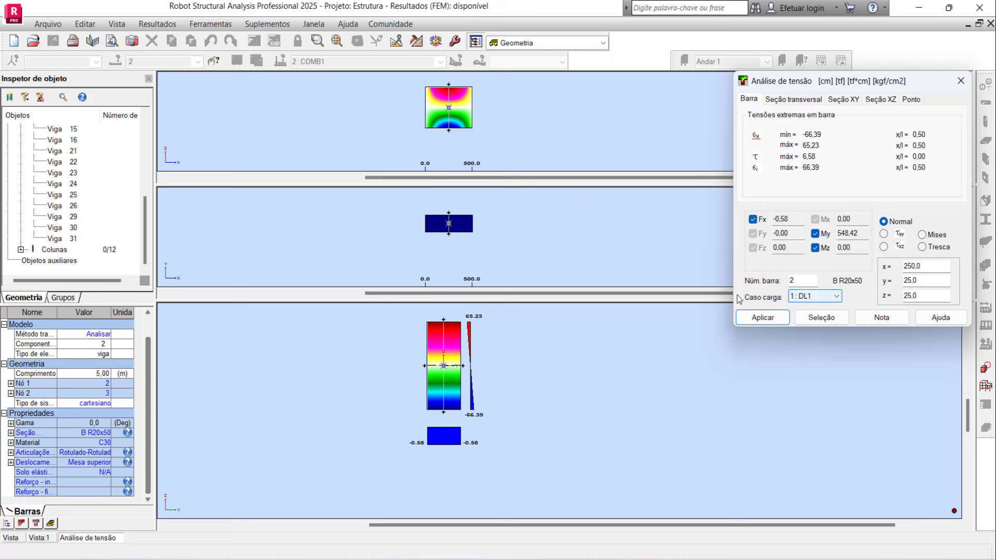
click(836, 298)
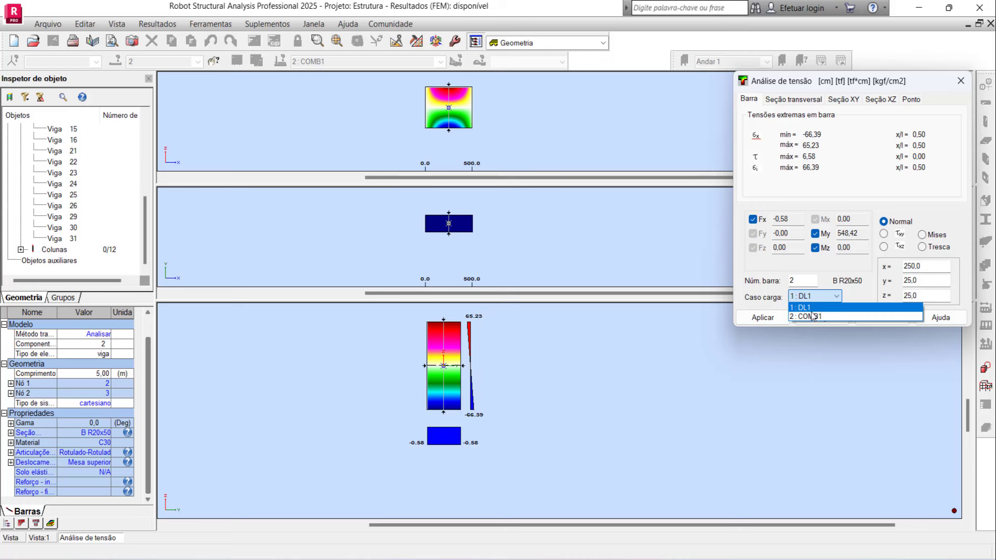
click(804, 308)
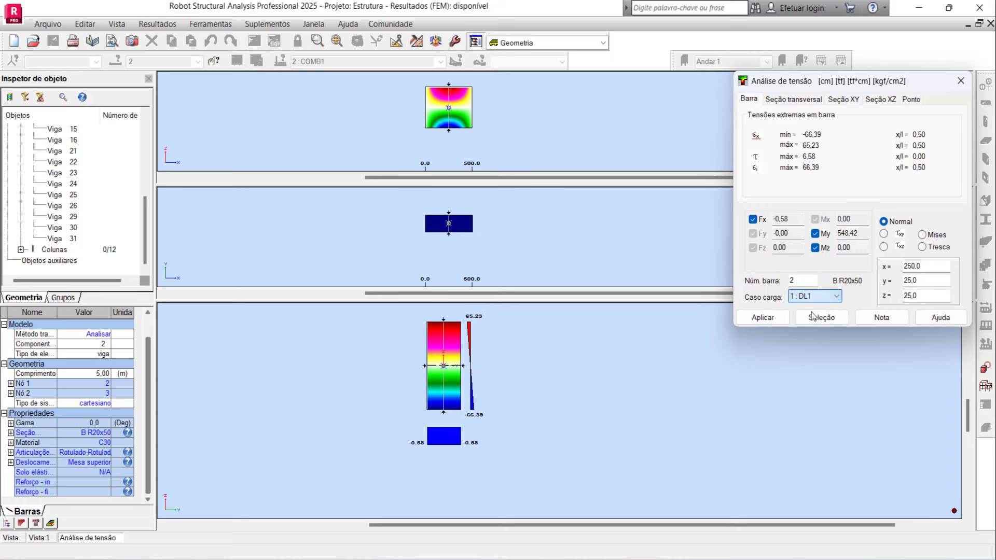
click(772, 318)
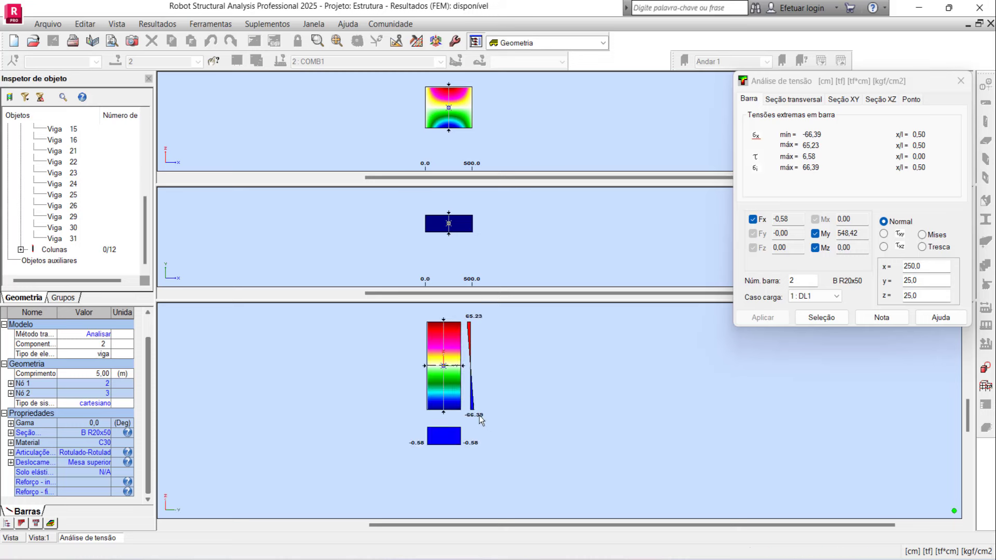
double_click(905, 266)
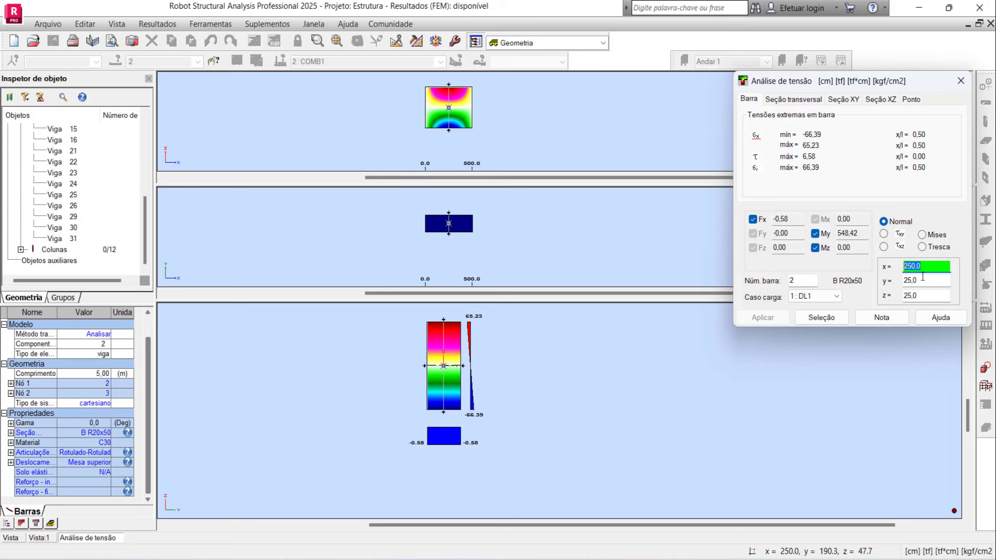
text(1)
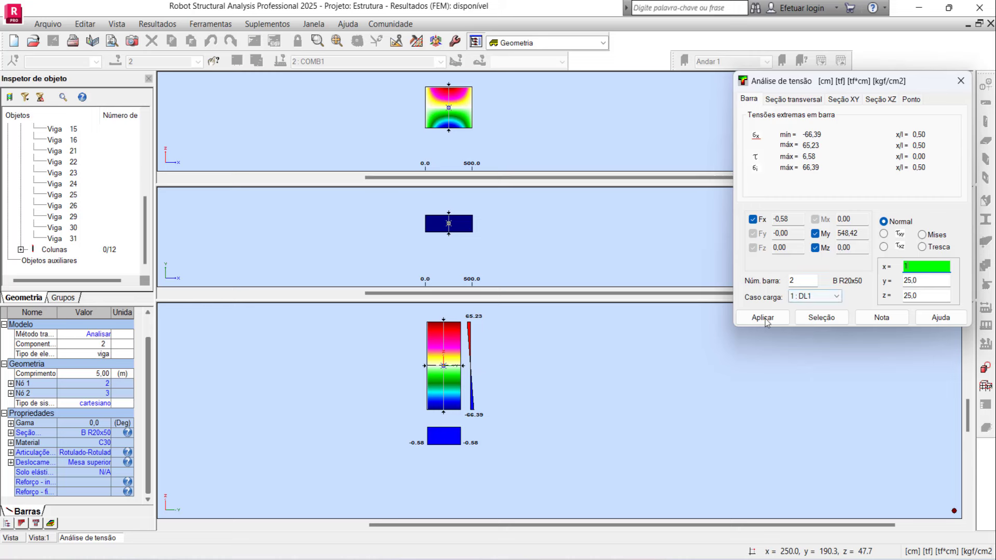
click(762, 317)
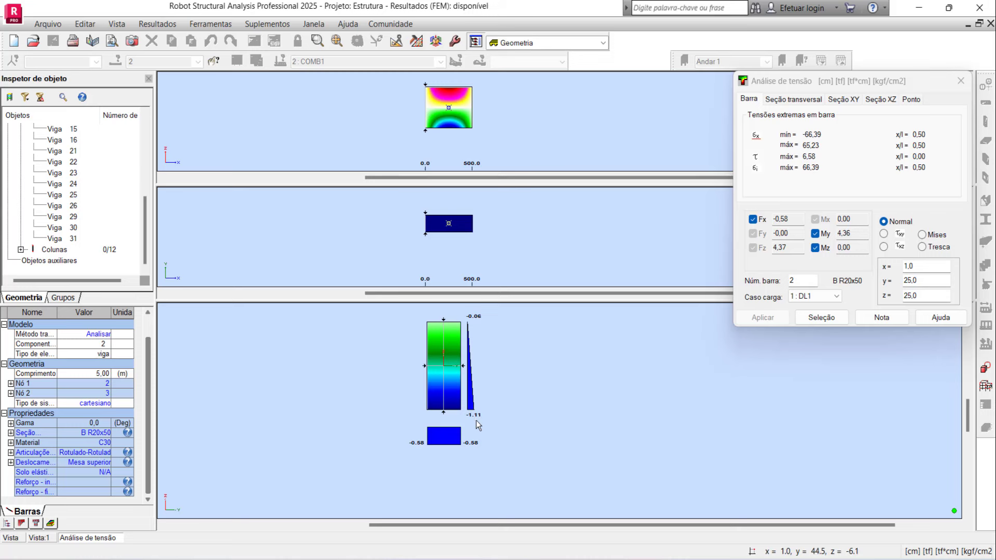
Move the stress check back to midspan at x = 250 cm
click(891, 265)
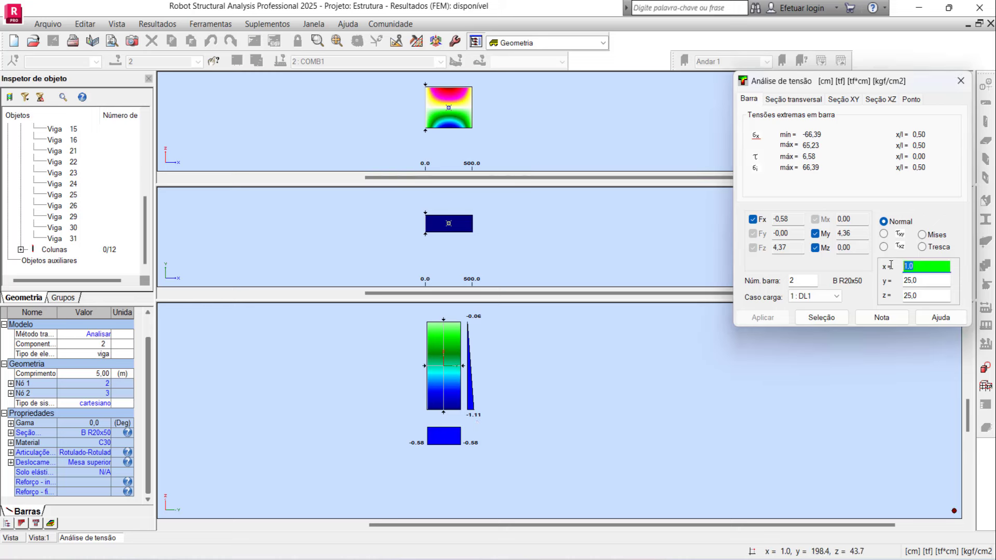
text(250)
click(763, 318)
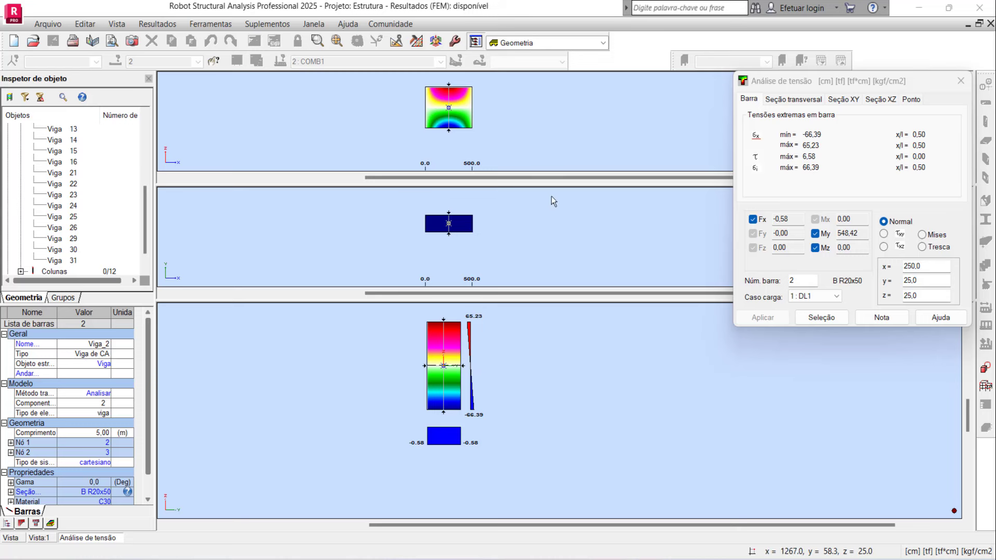
Switch the stresses to COMB1 (My 767.78, 91.32 to -92.95) and bring up the fx-82ES
click(839, 302)
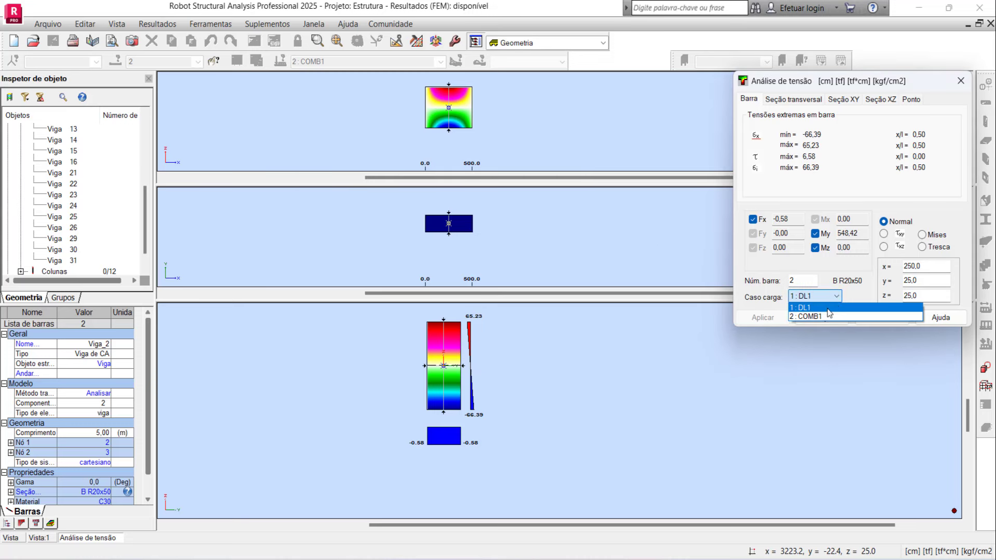
click(822, 320)
click(763, 317)
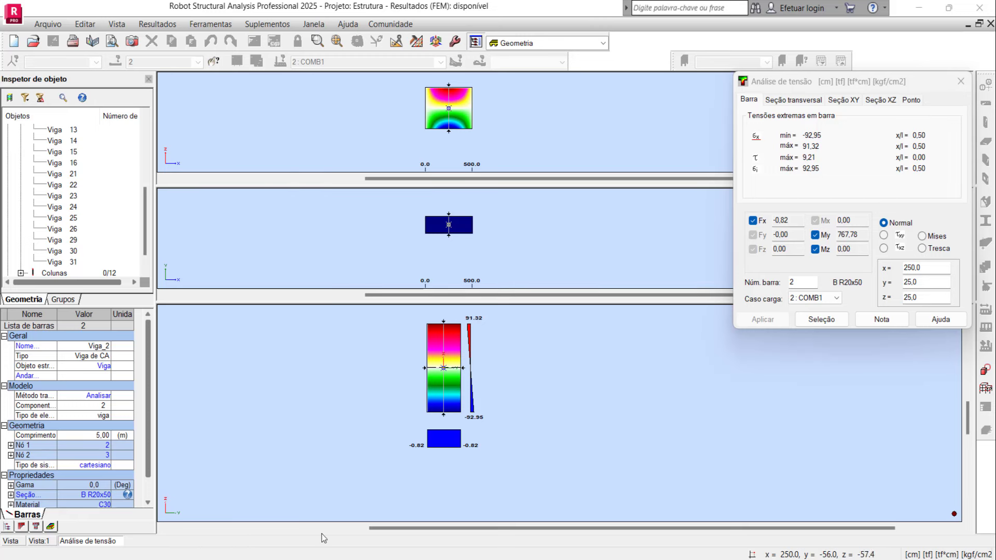
click(324, 501)
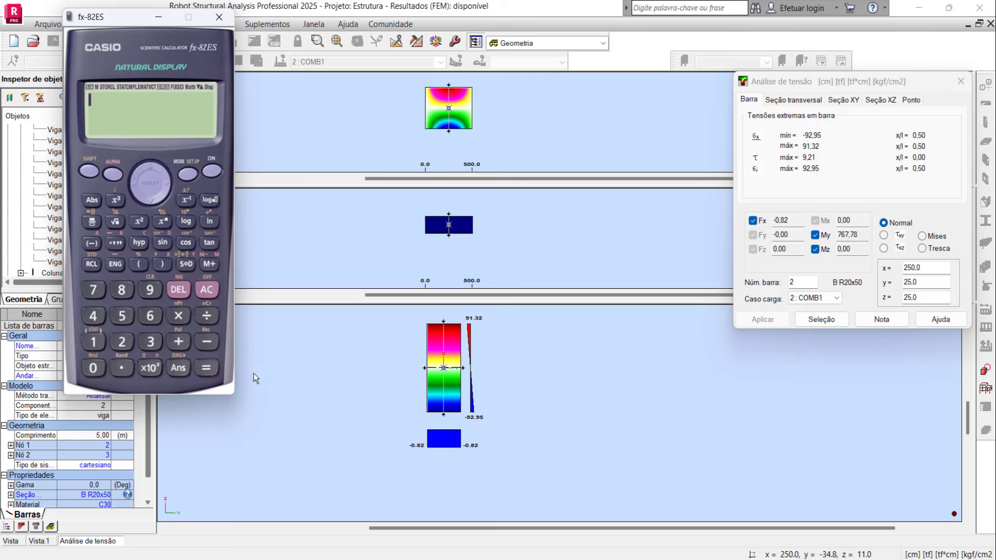
Compute 305 × 0.1 on the fx-82ES
click(151, 343)
click(93, 369)
click(129, 317)
click(178, 316)
click(95, 368)
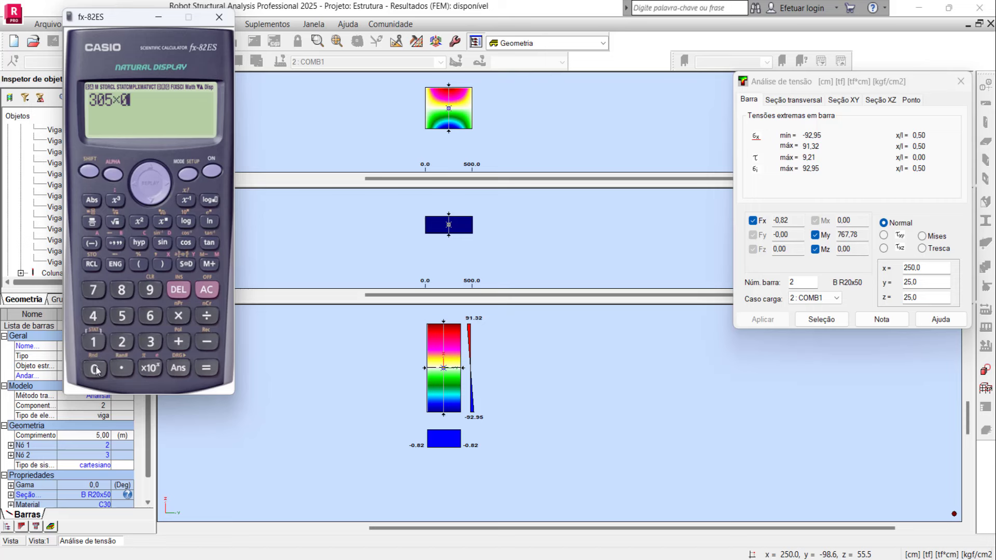
click(123, 369)
click(96, 341)
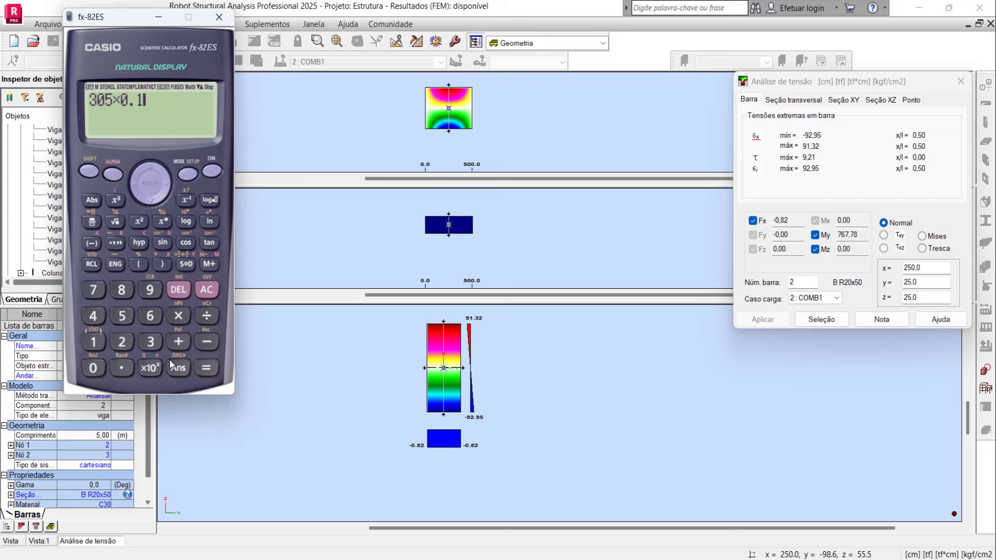
click(207, 369)
Divide the result by 1.4 and show it as a decimal
click(206, 315)
click(94, 343)
click(121, 368)
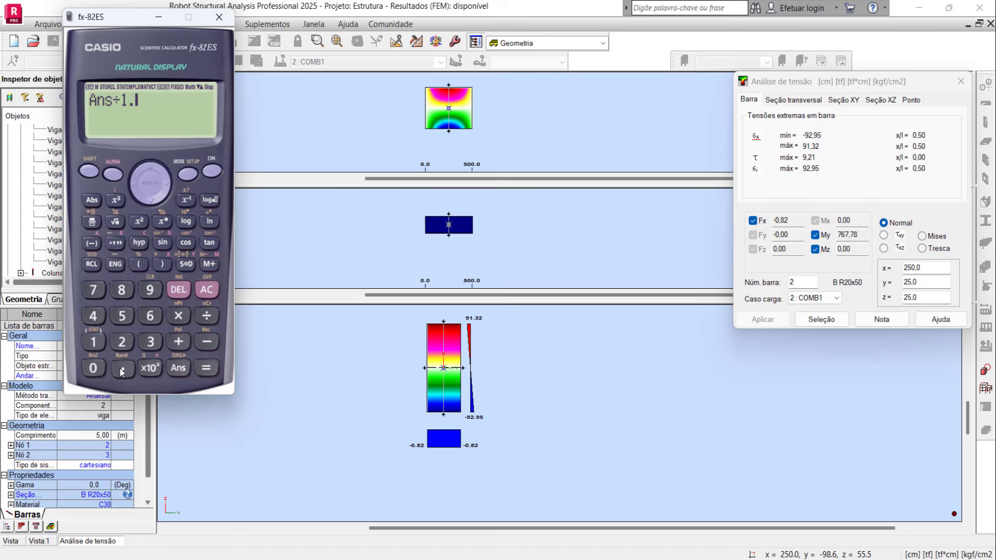
click(94, 315)
click(206, 367)
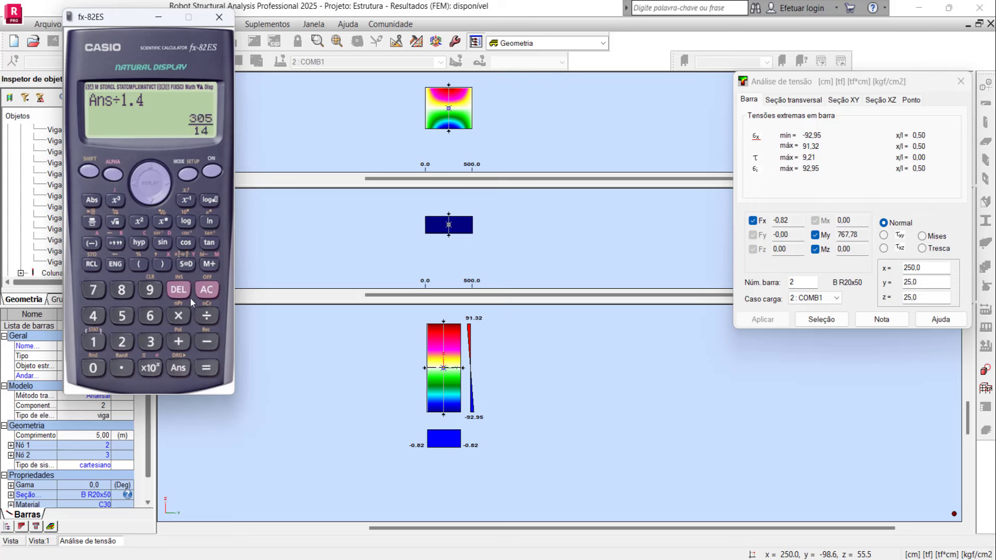
click(186, 265)
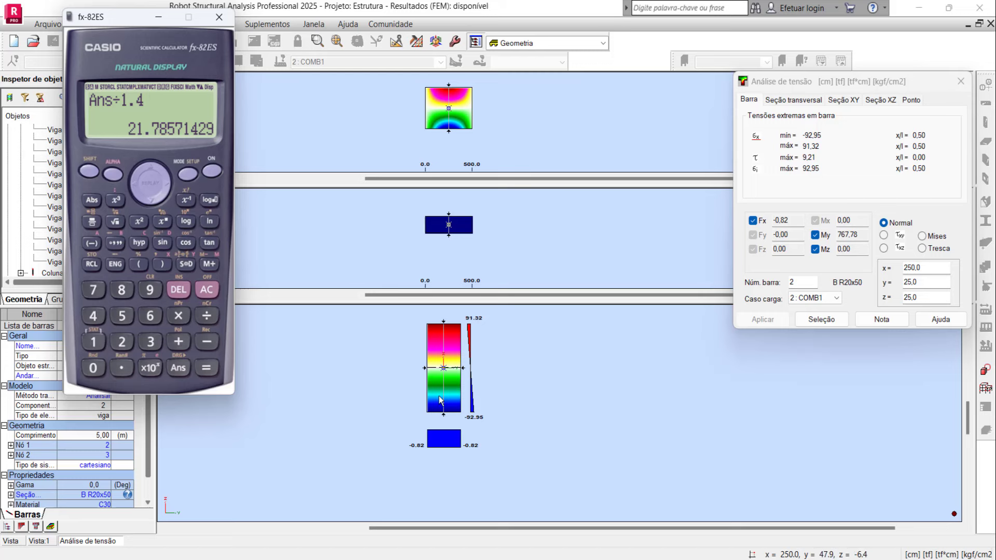
Subtract 92.95 from the result and show it as a decimal
click(207, 341)
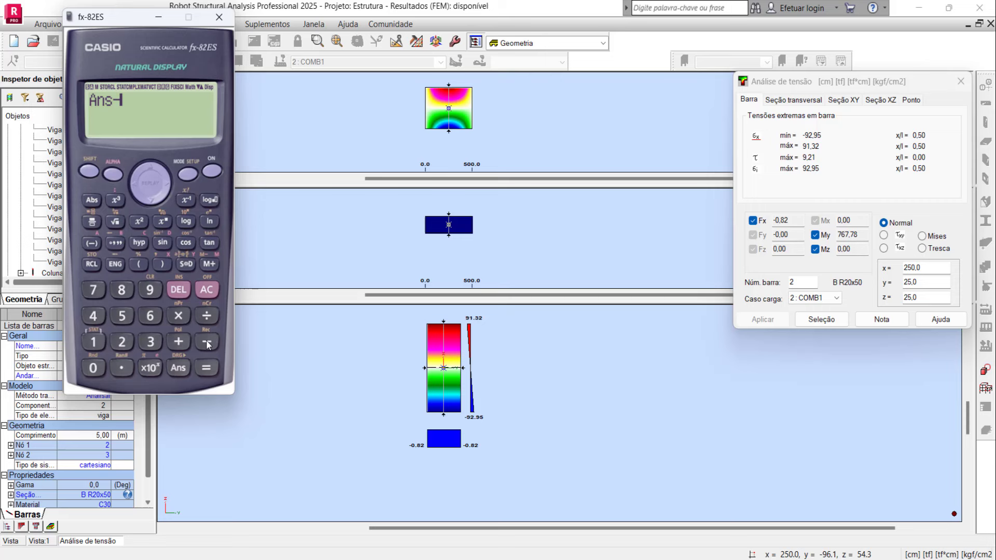
click(150, 289)
click(122, 341)
click(122, 368)
click(150, 289)
click(123, 316)
click(209, 368)
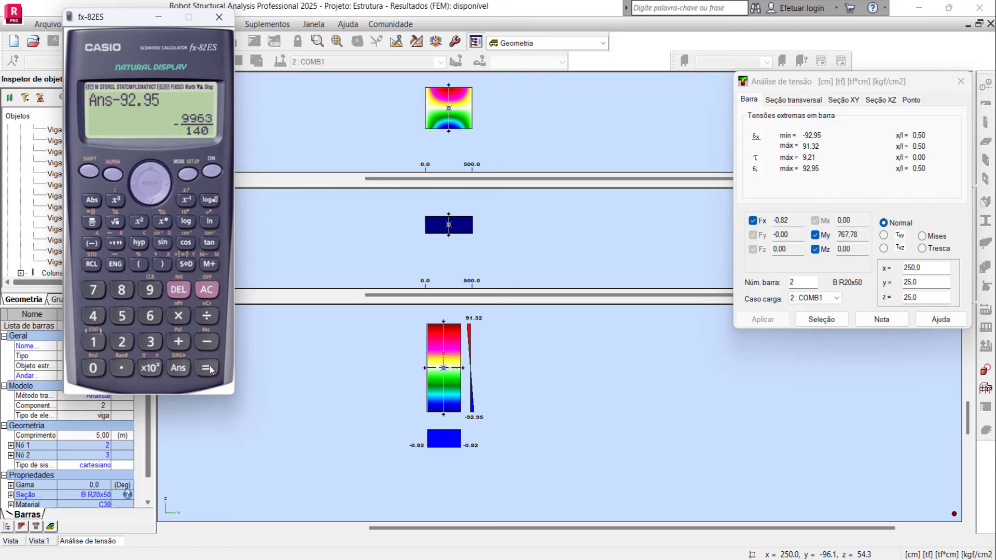
click(185, 264)
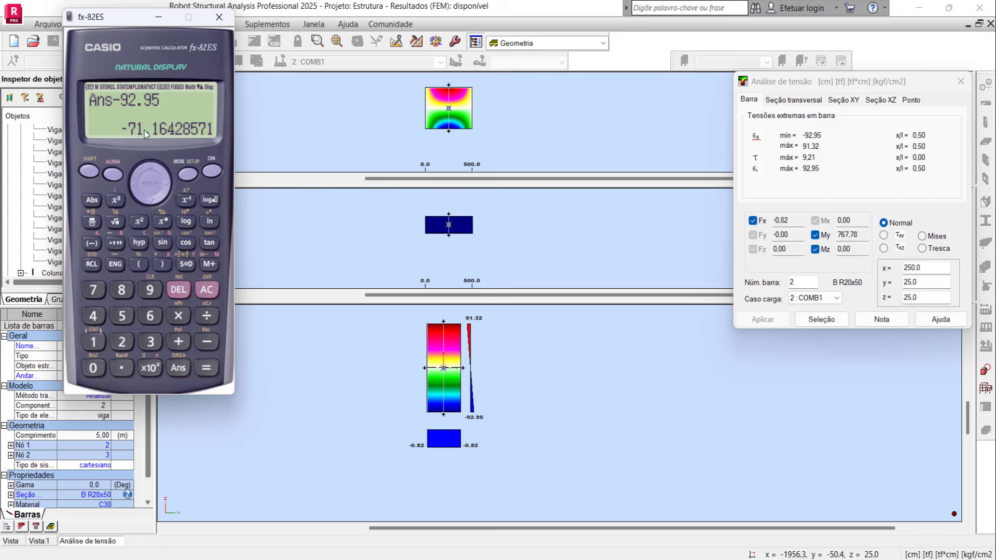
Halve the result and multiply by 500, giving −17791.07
click(207, 315)
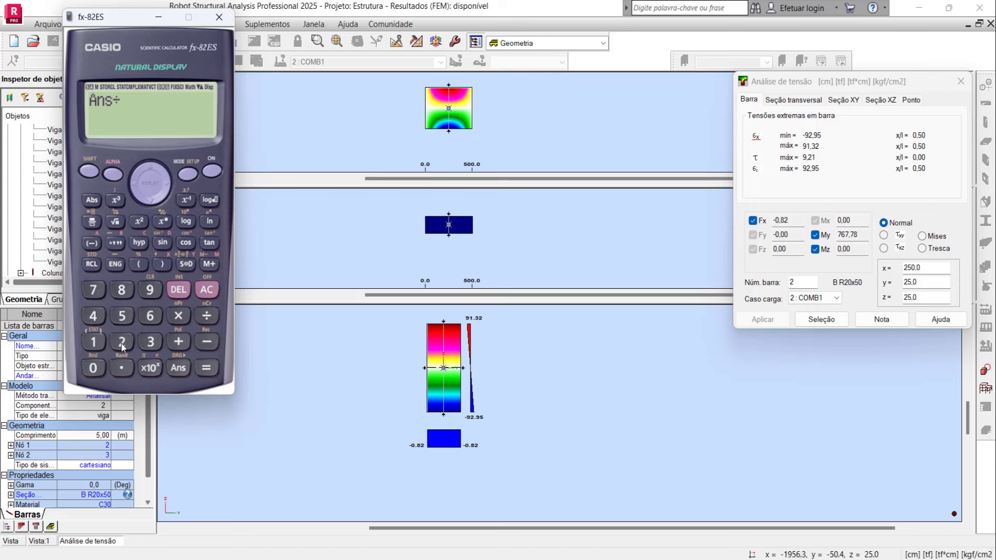
click(125, 343)
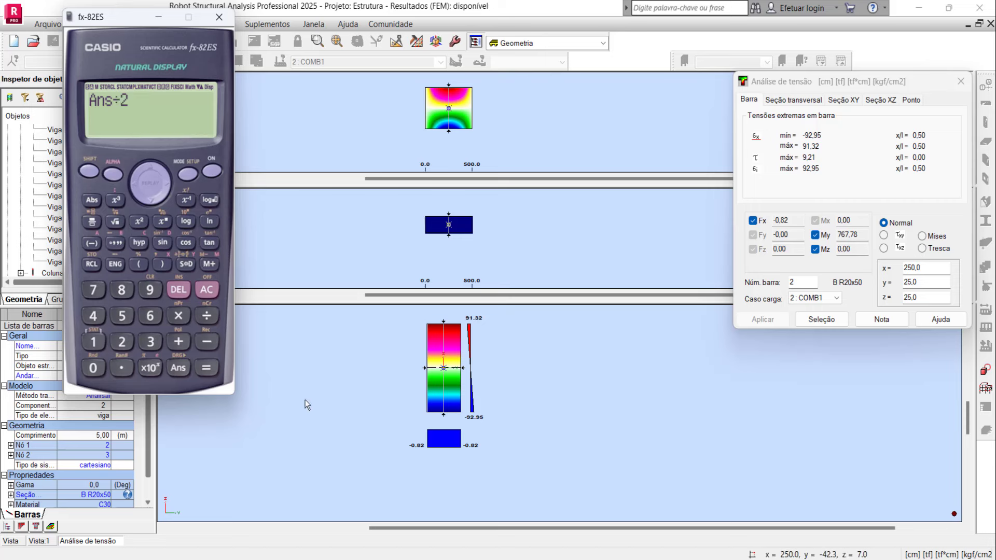
click(206, 371)
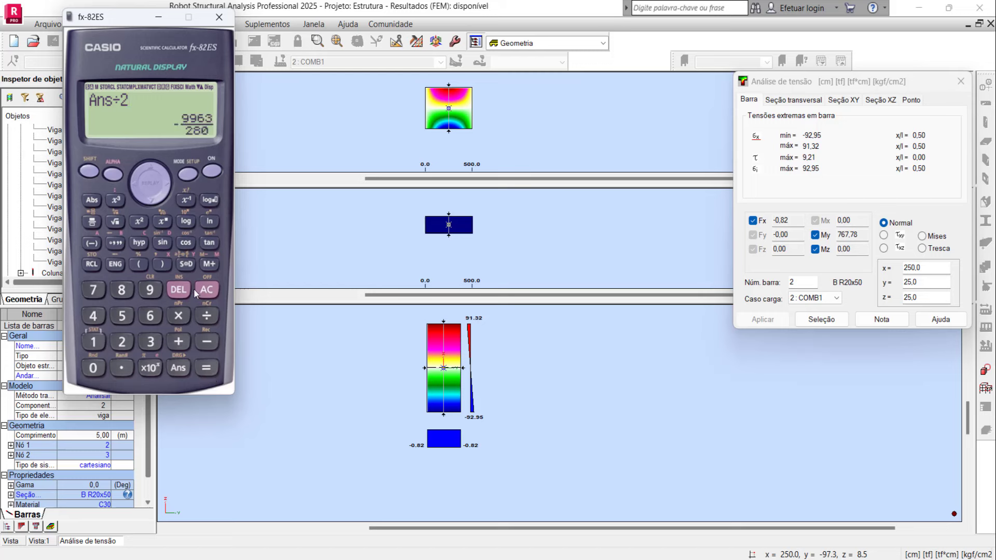
click(185, 265)
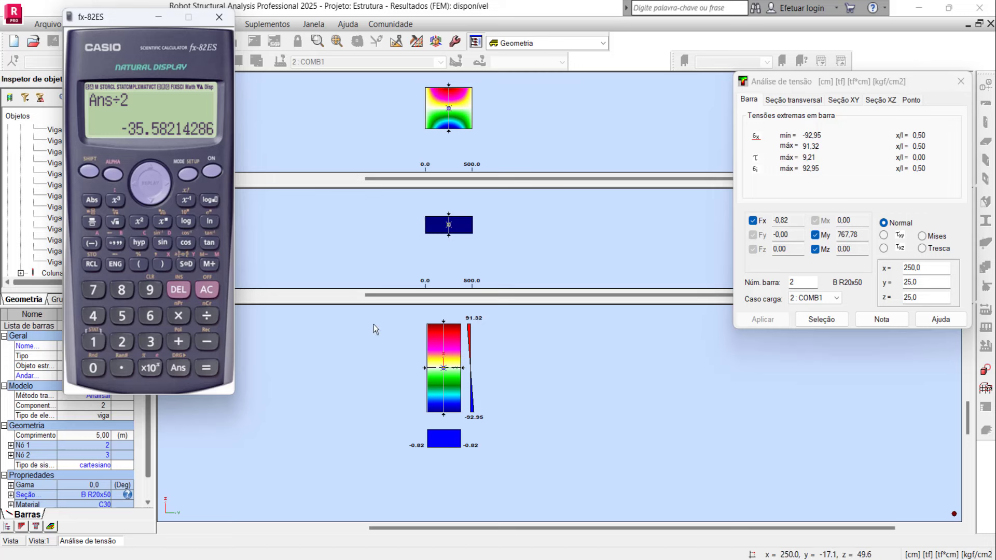
click(178, 315)
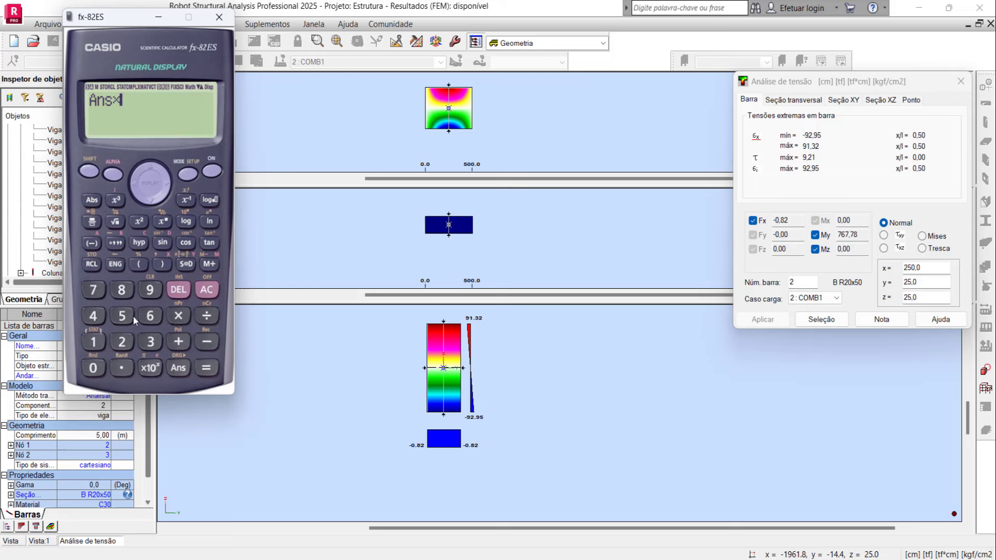
click(122, 315)
click(93, 368)
click(93, 368)
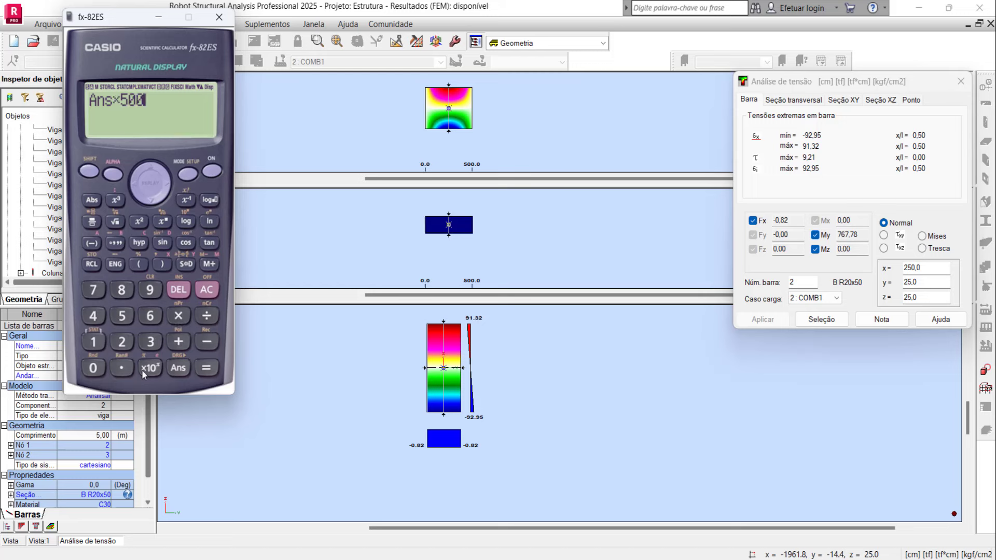
click(206, 372)
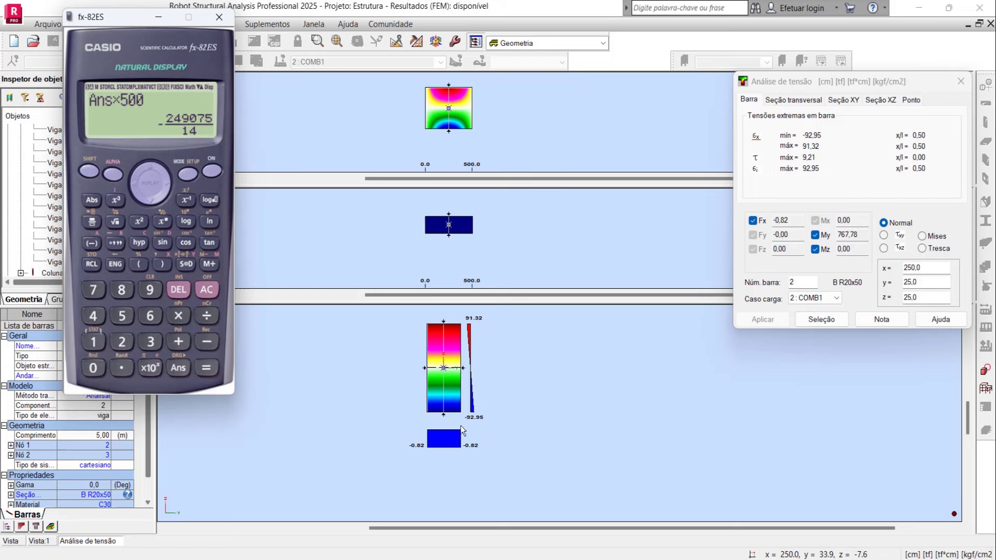
click(185, 265)
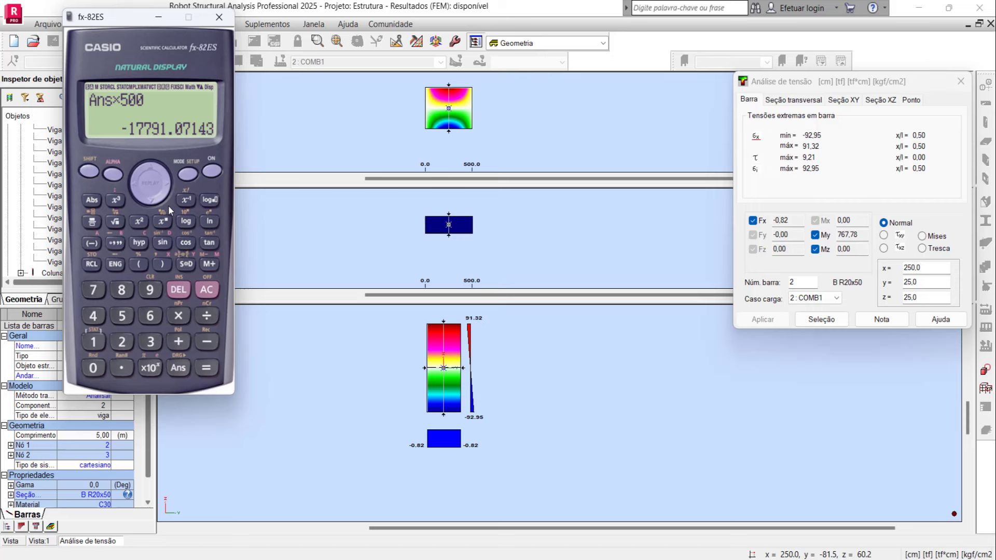
Enter Ans÷(5000÷1.15) without evaluating, with the Windows Calculator also opened
click(209, 316)
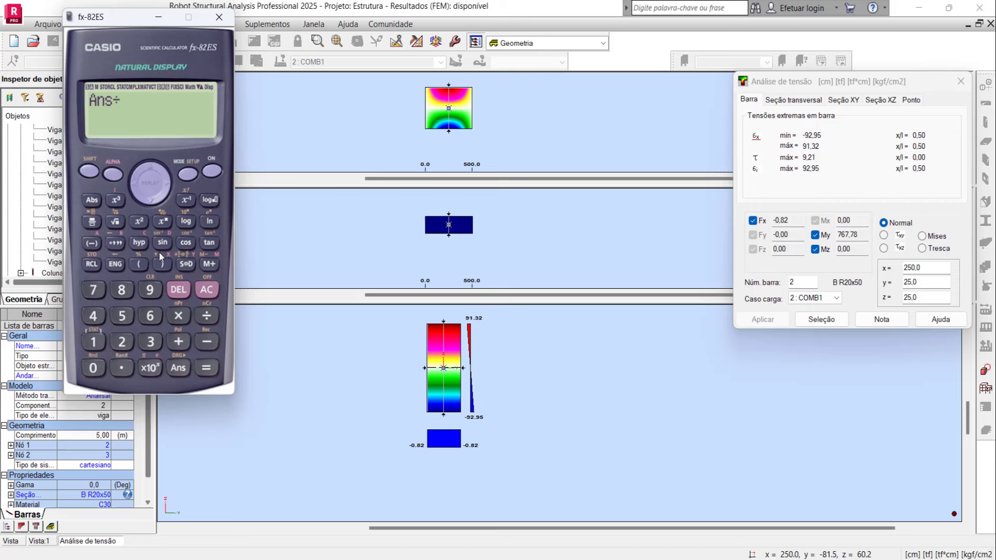
click(139, 264)
click(122, 315)
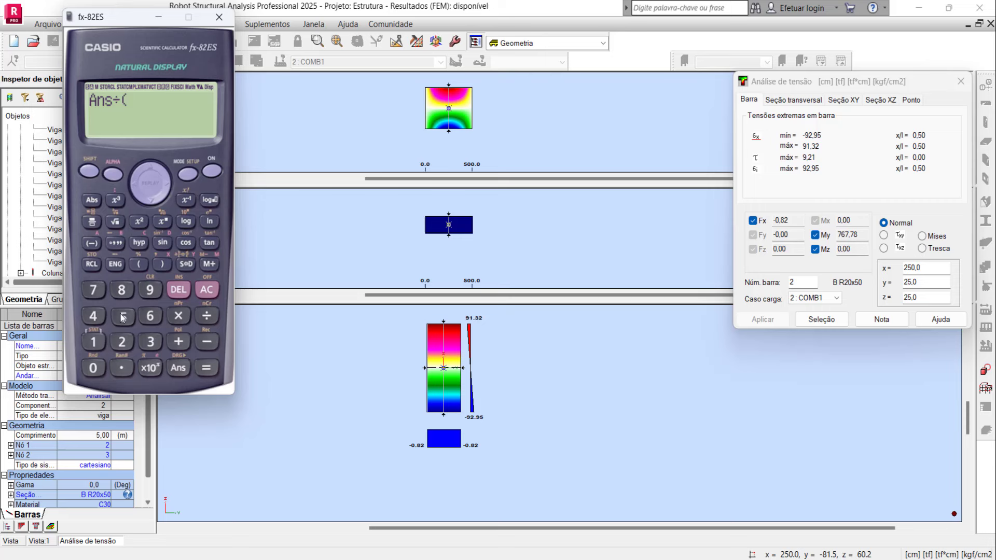
click(95, 369)
click(97, 371)
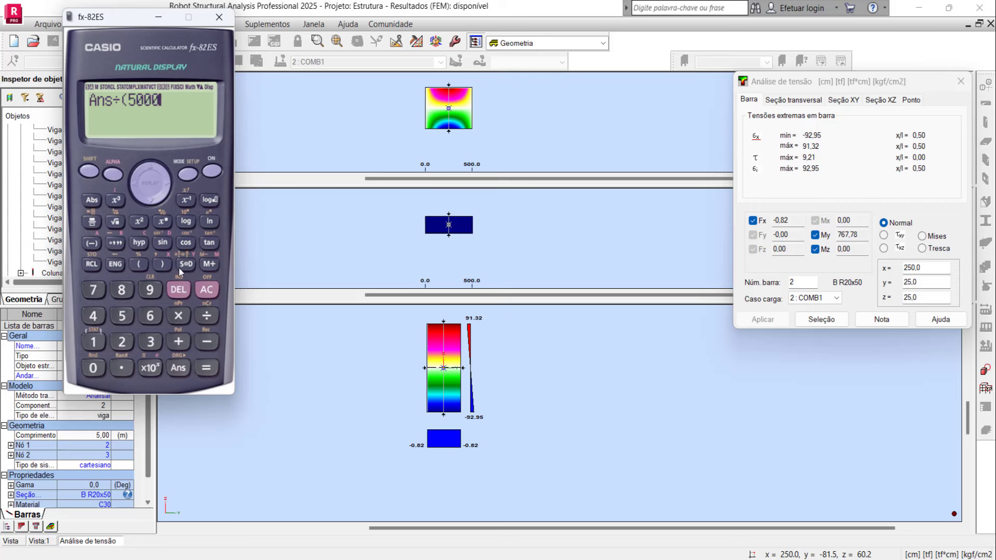
click(207, 316)
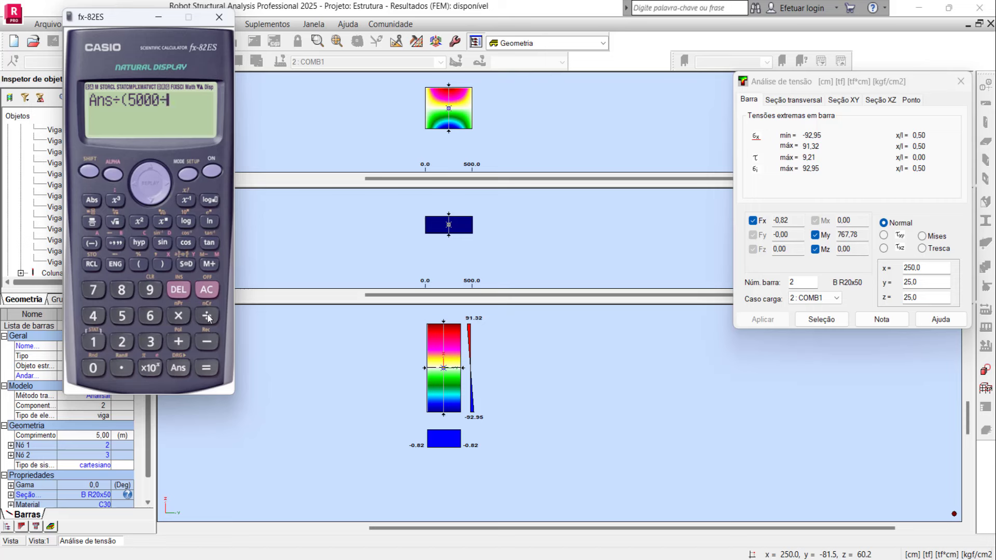
click(95, 343)
click(123, 368)
click(94, 343)
click(122, 316)
click(164, 264)
click(597, 366)
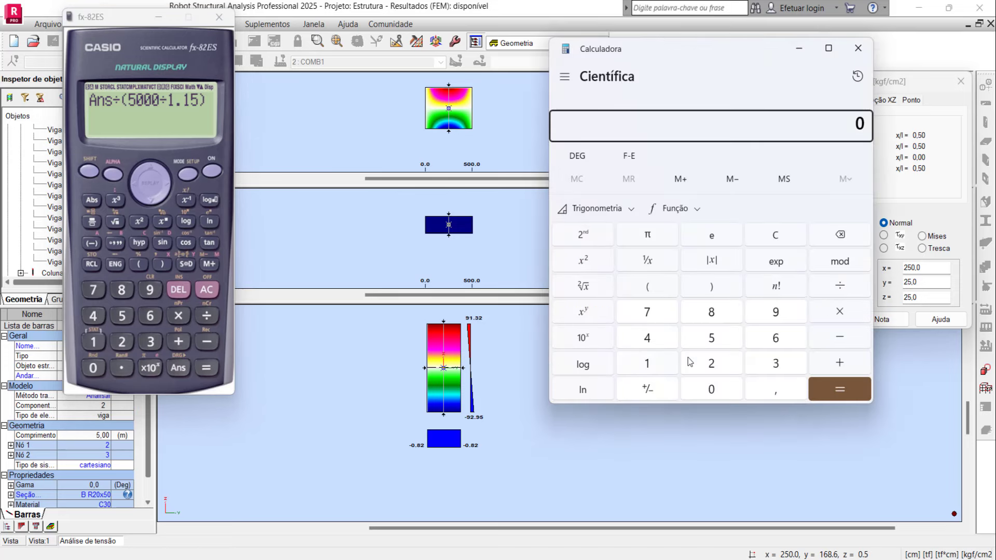
Work out 50 ÷ 1,15 = 43,478 in Windows Calculator, then minimize it
click(713, 340)
click(710, 391)
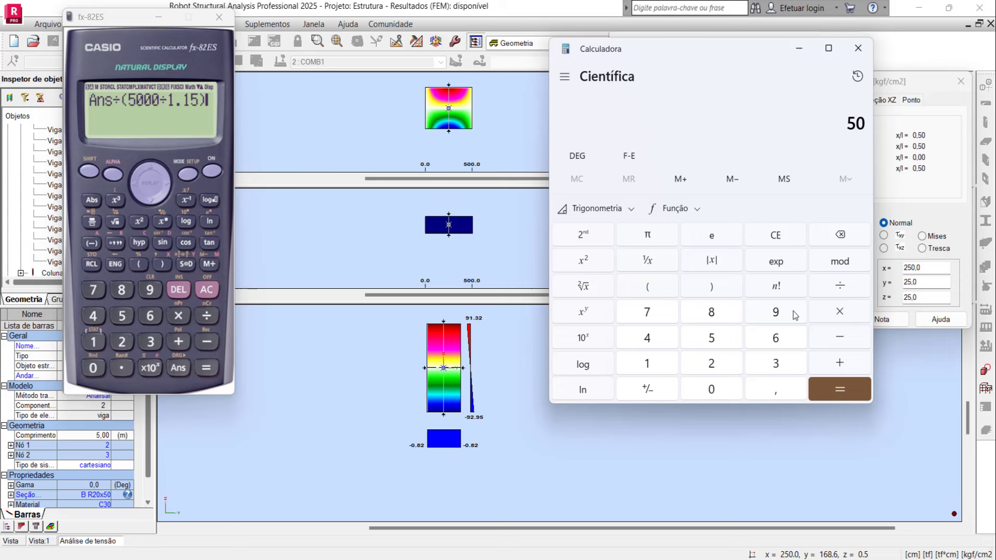
click(836, 291)
click(652, 363)
click(763, 387)
click(662, 367)
click(711, 339)
click(831, 393)
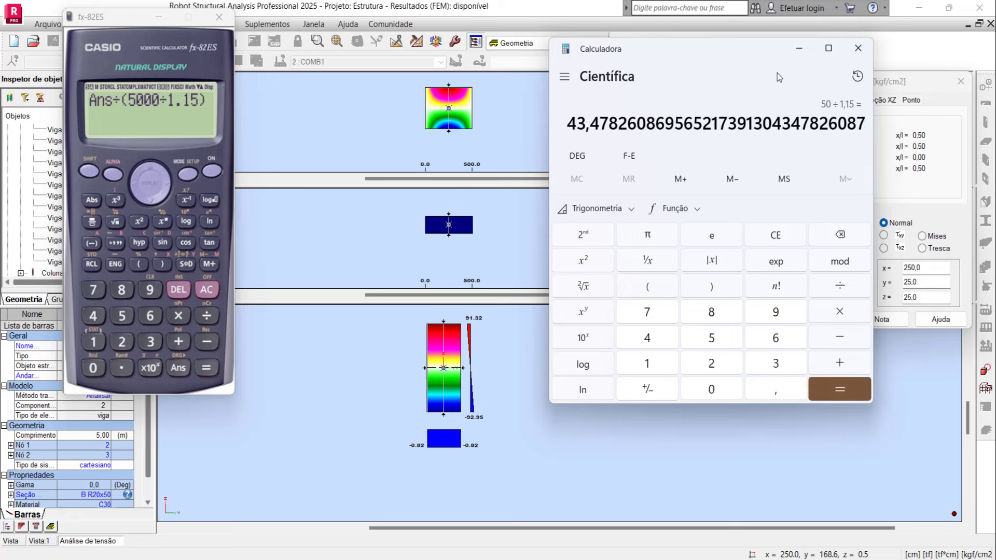
click(799, 51)
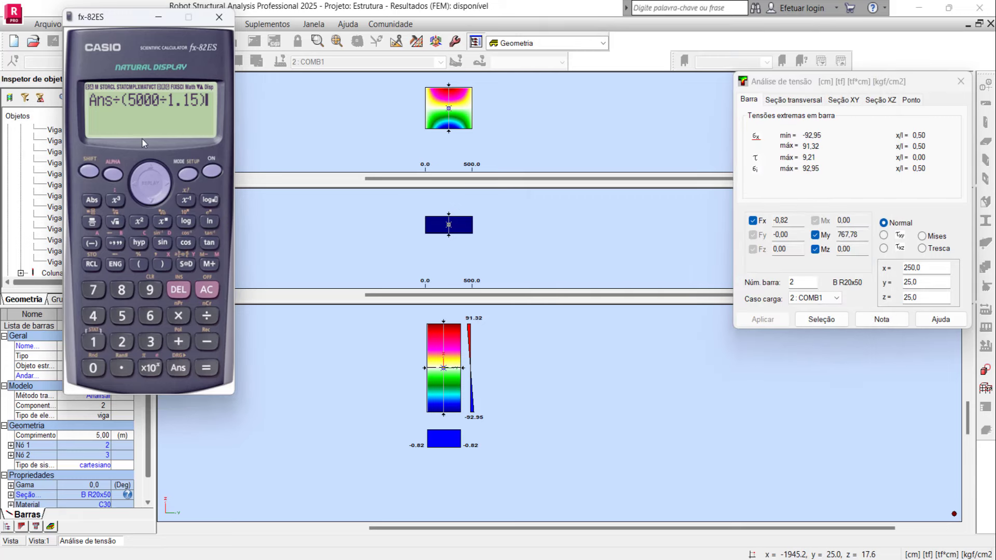
Evaluate Ans÷(5000÷1.15) to -4.091946429 and minimize the fx-82ES
click(206, 368)
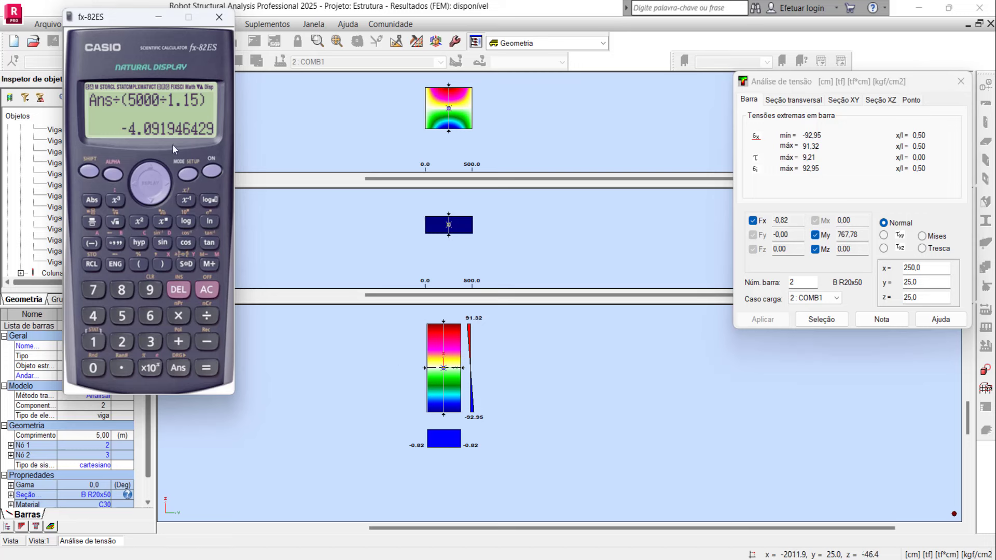
click(157, 20)
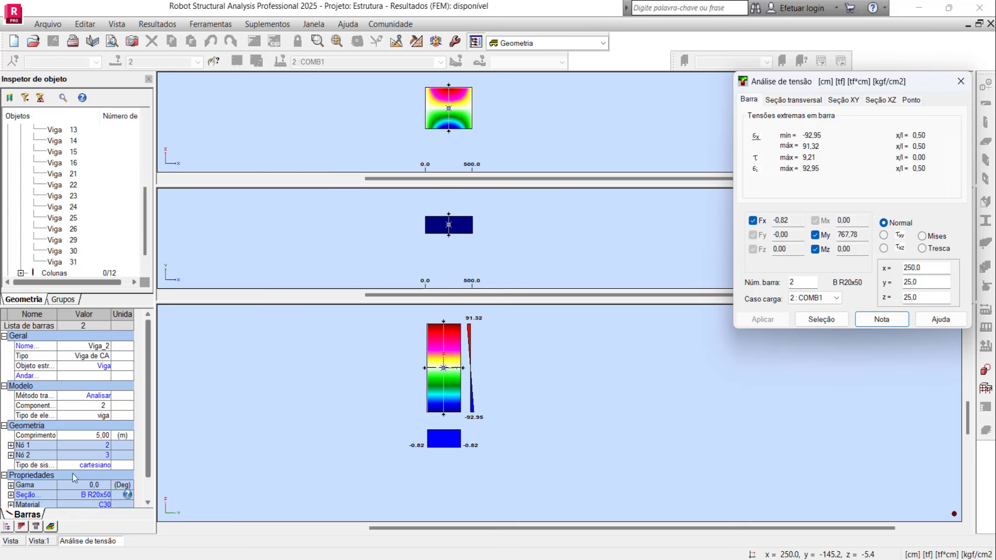
Return to the 3D view and start RC reinforcement design of beam 2 with COMB1
click(15, 542)
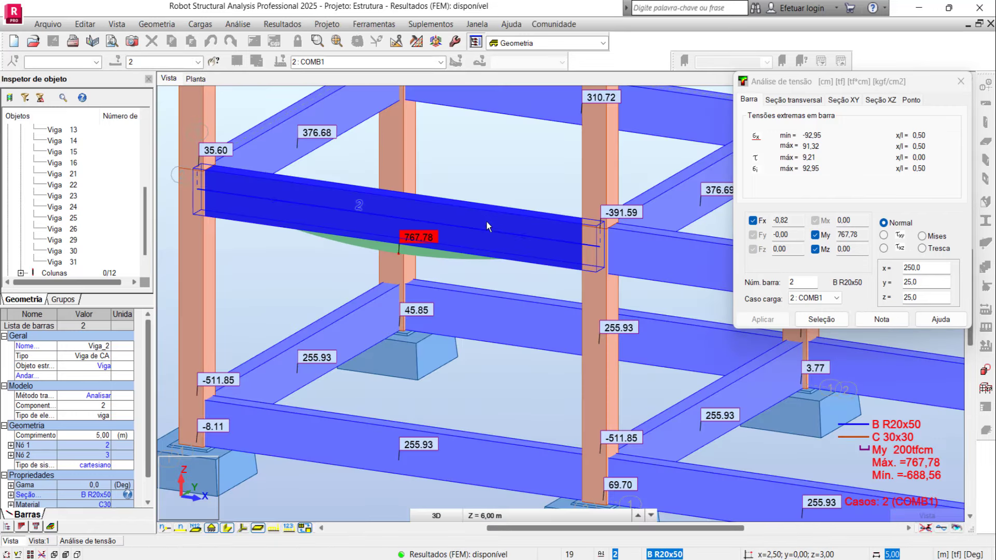
click(316, 26)
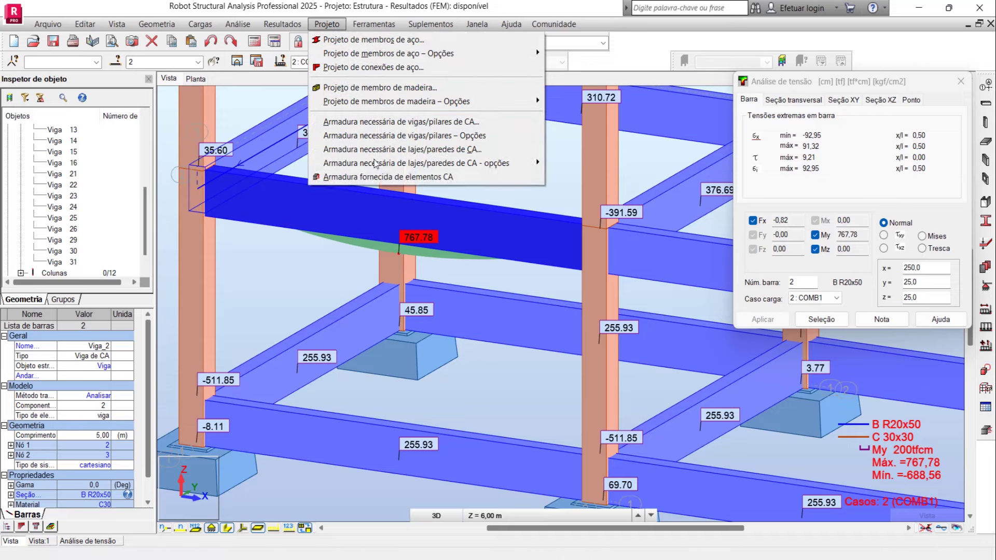
click(402, 176)
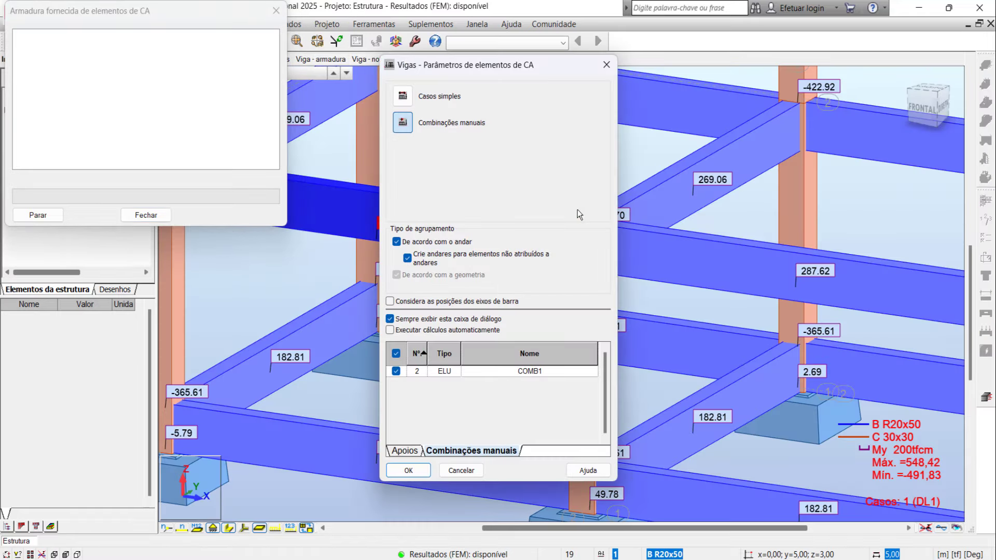
Confirm the beam parameters and apply the VIGA calculation options preset (2,0 cm cover)
click(409, 470)
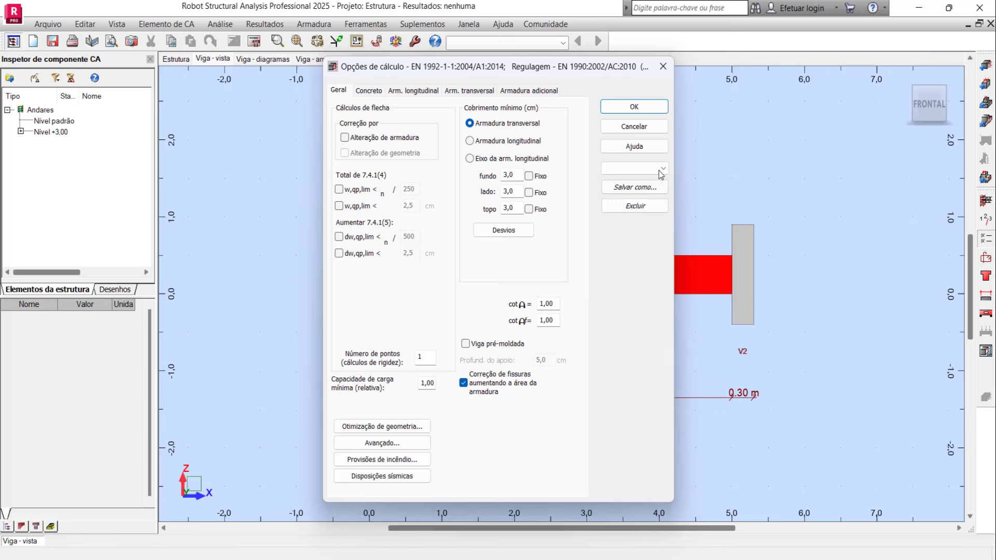
click(663, 168)
click(637, 198)
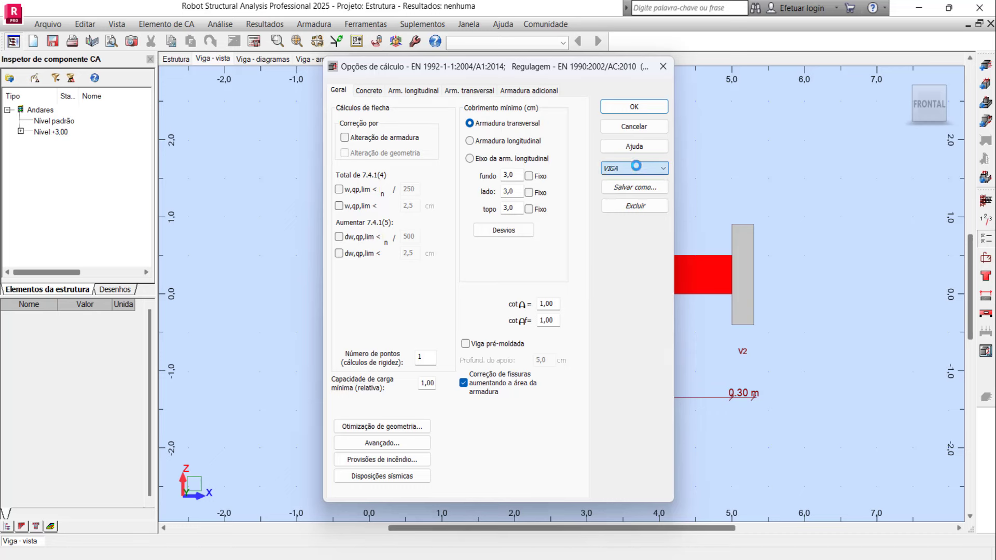
click(641, 108)
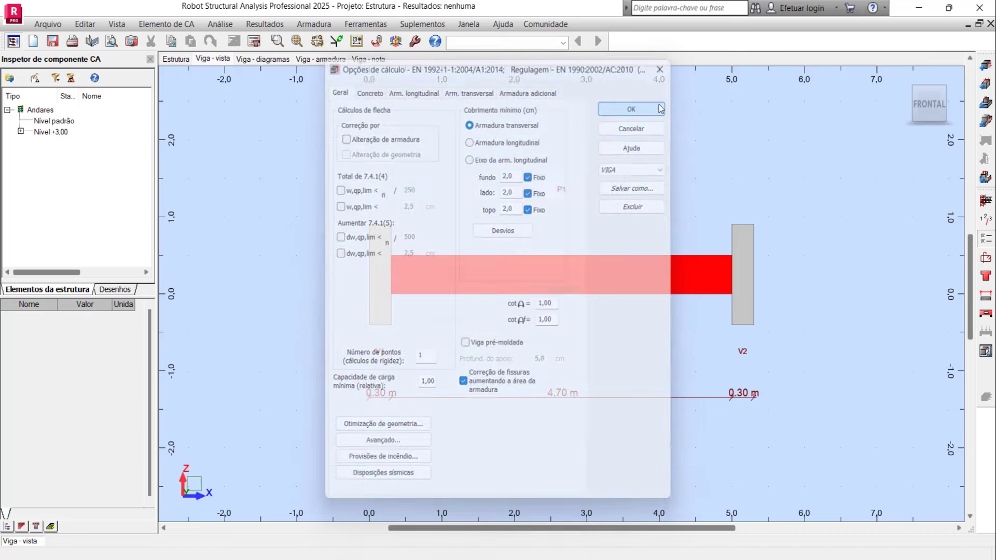
Apply the VIGA reinforcement pattern preset with minimum main bar diameter 8
click(986, 265)
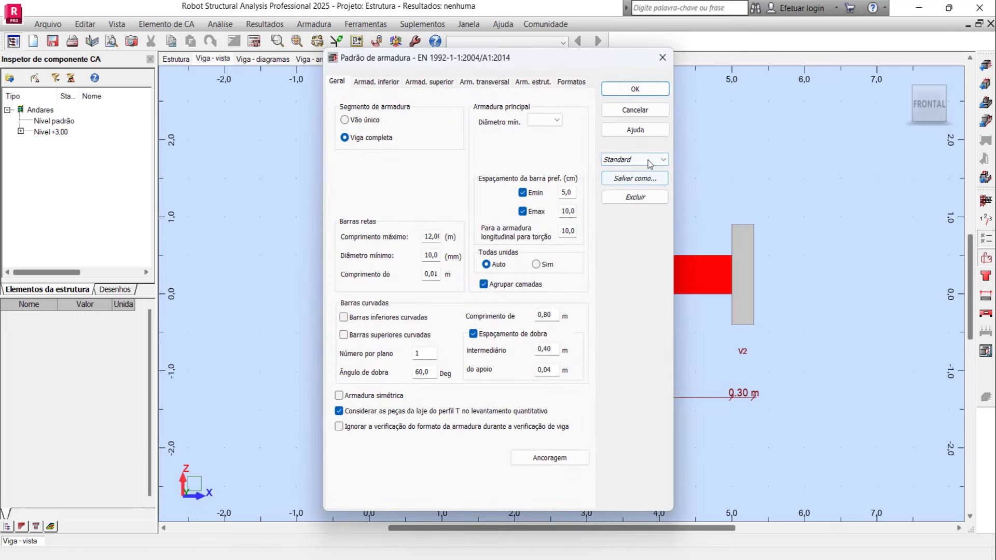
click(648, 160)
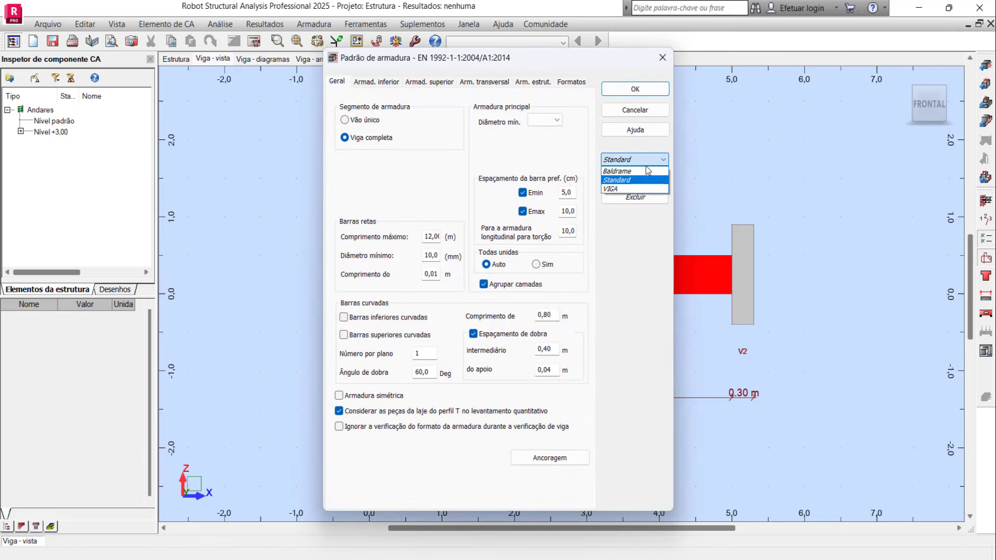
click(643, 189)
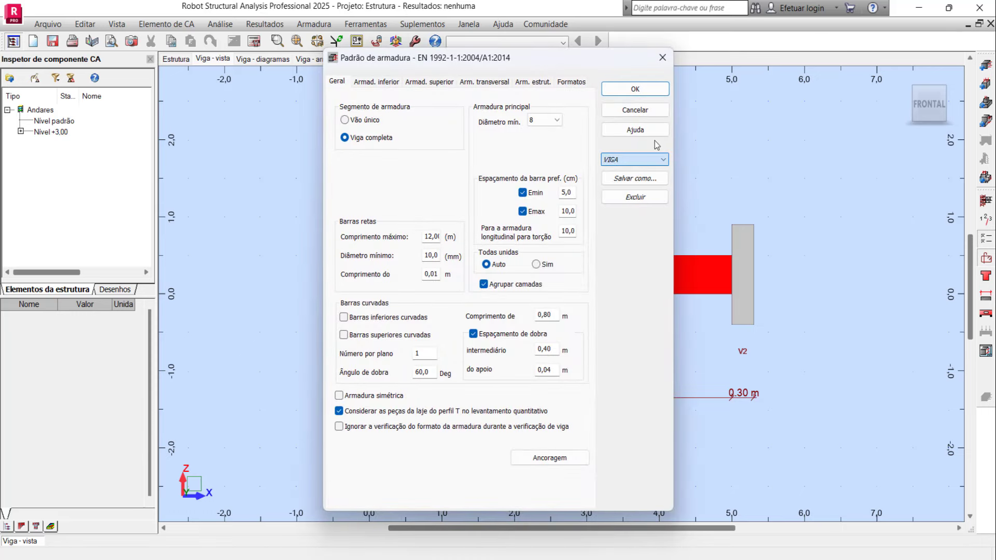
click(635, 89)
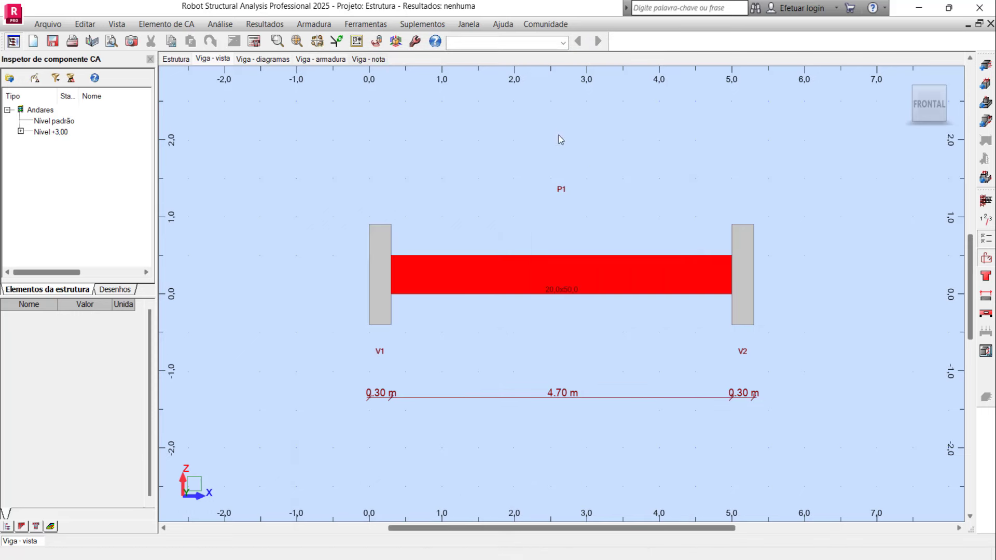
Calculate the required reinforcement and mark the maximum ULS moment 767,78 in the note
click(255, 45)
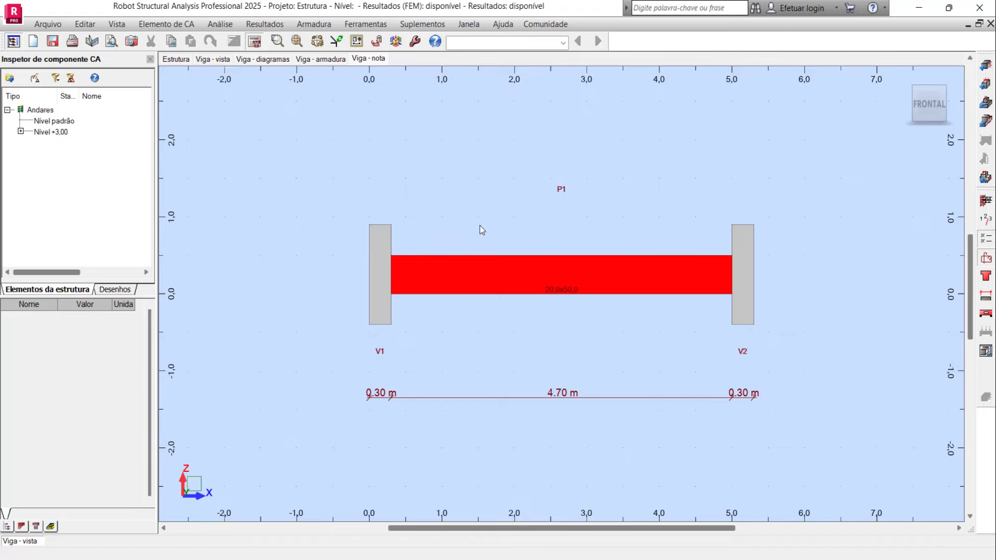
scroll(480, 226, down, 2)
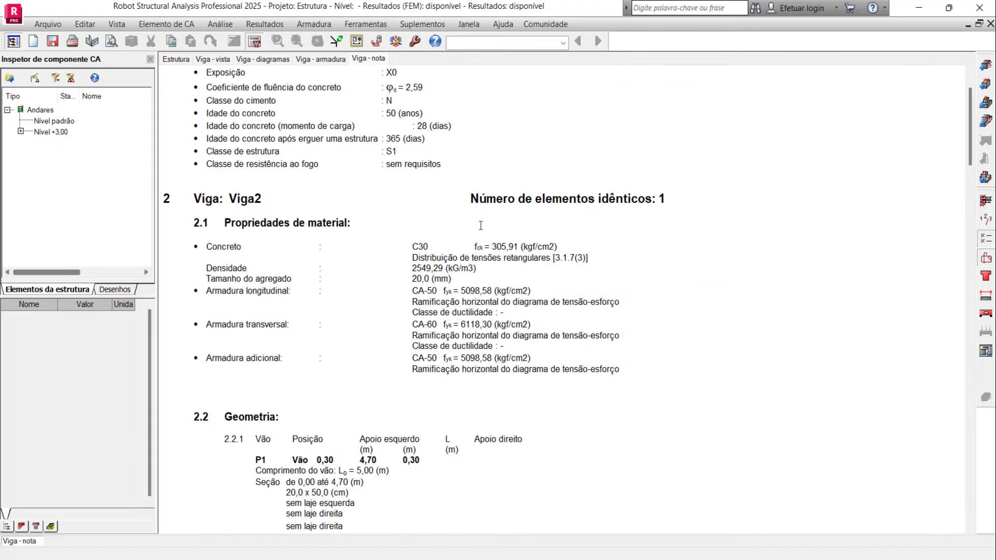
scroll(481, 226, down, 2)
scroll(480, 226, down, 3)
scroll(481, 226, down, 3)
scroll(480, 226, down, 4)
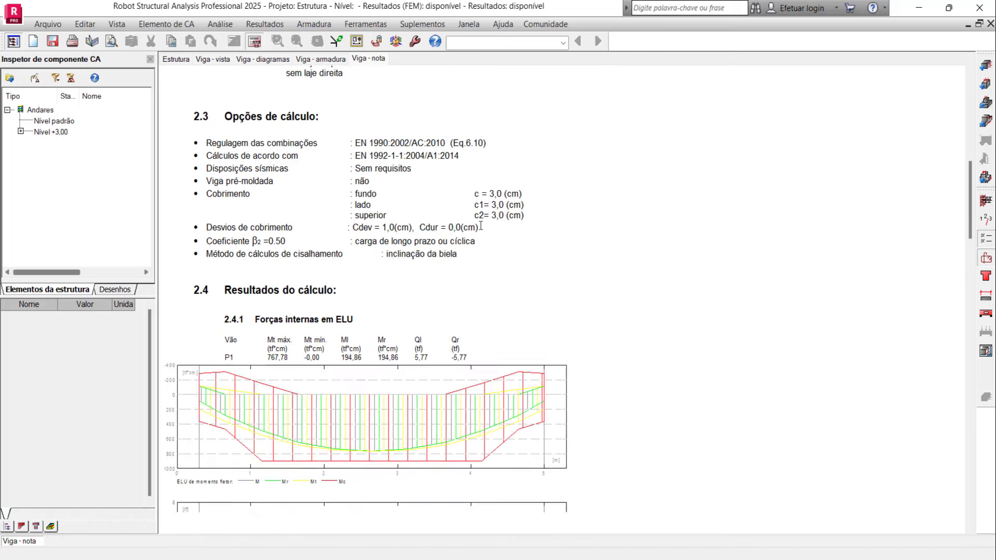
scroll(481, 226, down, 3)
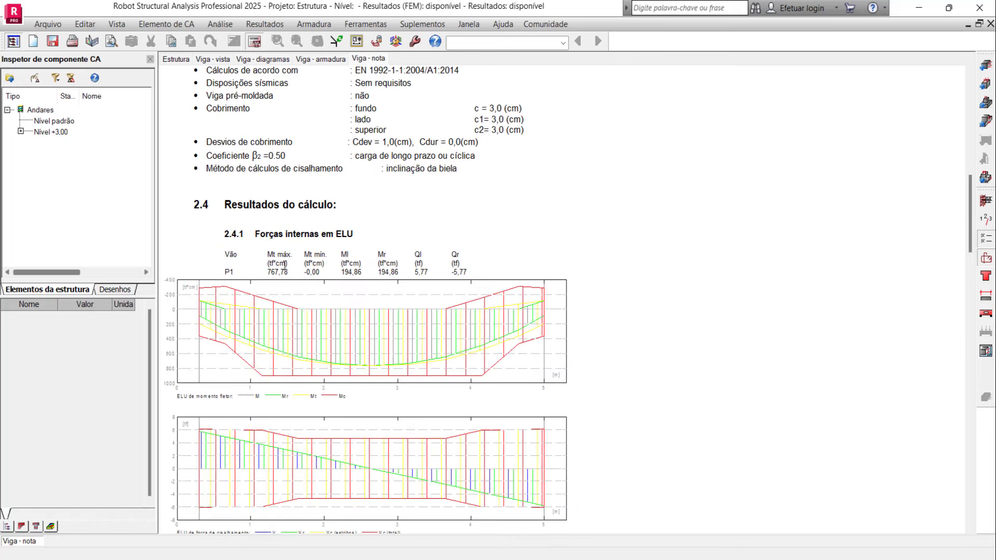
drag(271, 273, 286, 274)
Highlight P1's required bottom span steel of 4,05 cm² in the calculation note
scroll(294, 279, down, 4)
scroll(293, 279, down, 1)
scroll(293, 279, down, 2)
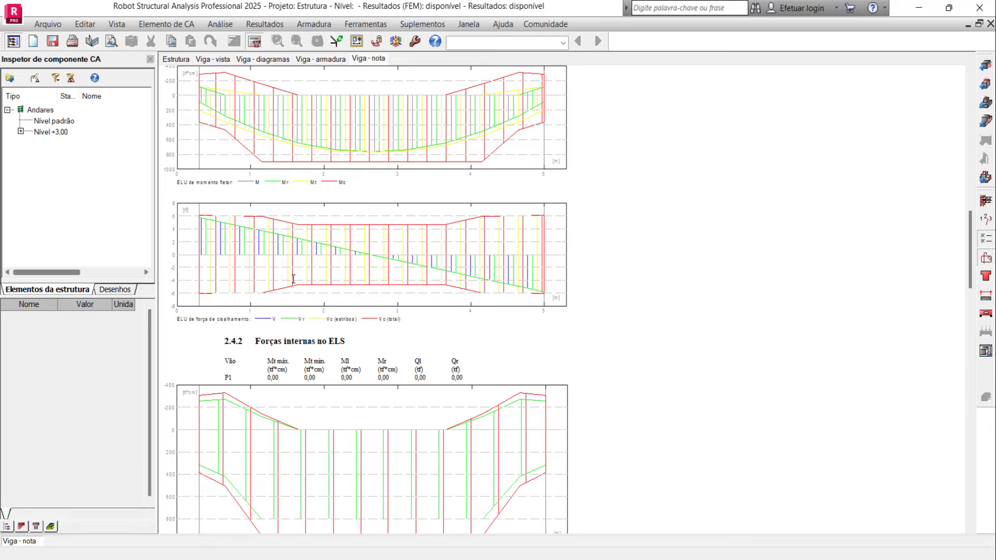
scroll(294, 279, down, 2)
scroll(293, 279, down, 11)
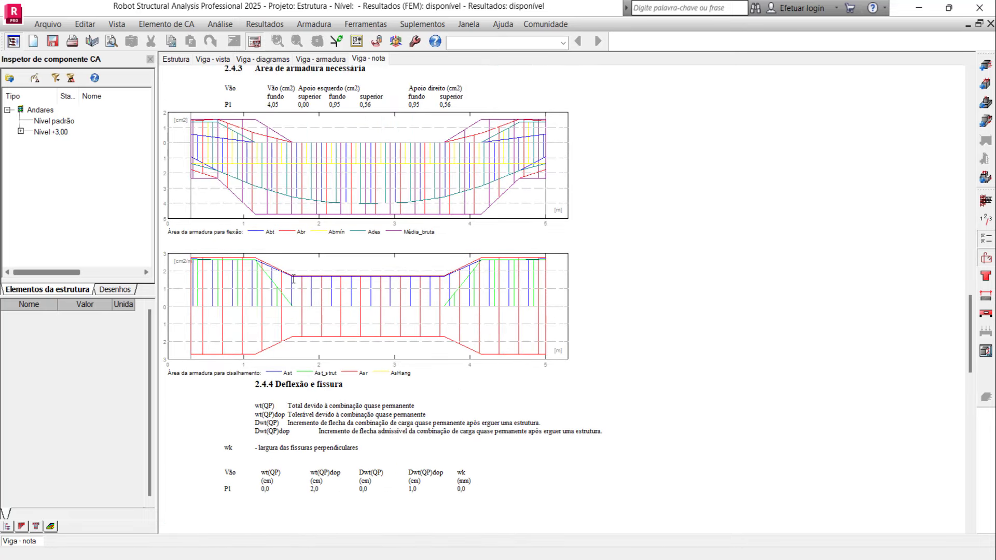
scroll(293, 280, up, 6)
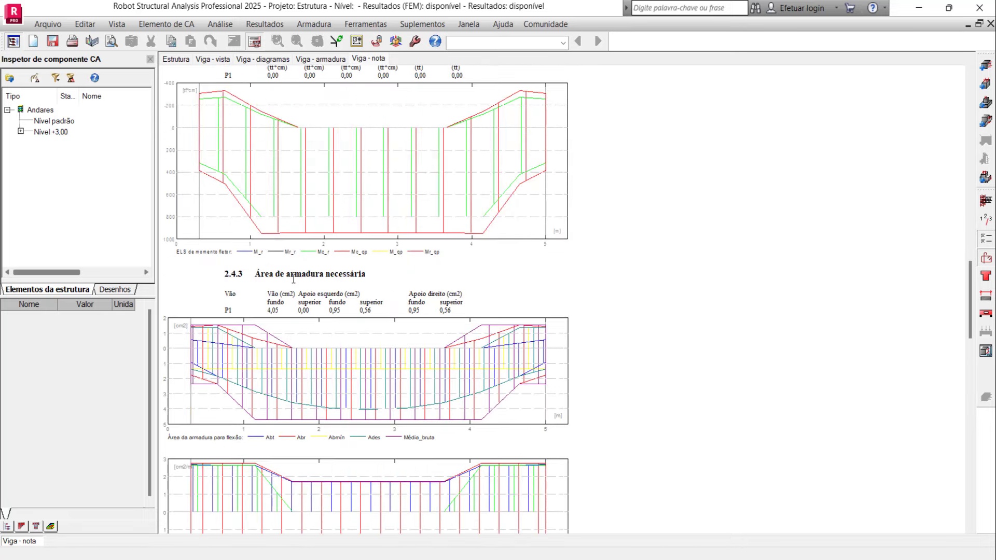
double_click(272, 310)
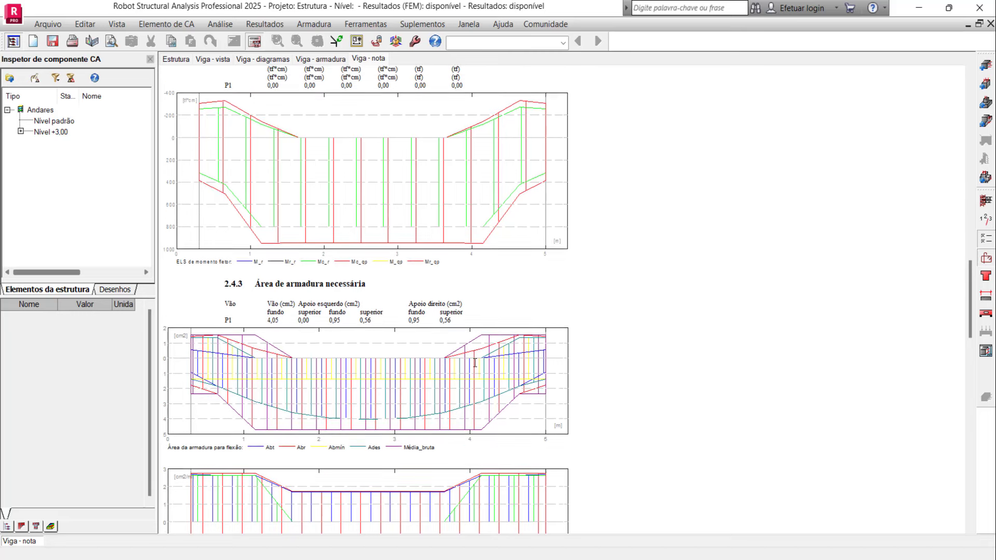
scroll(474, 363, up, 1)
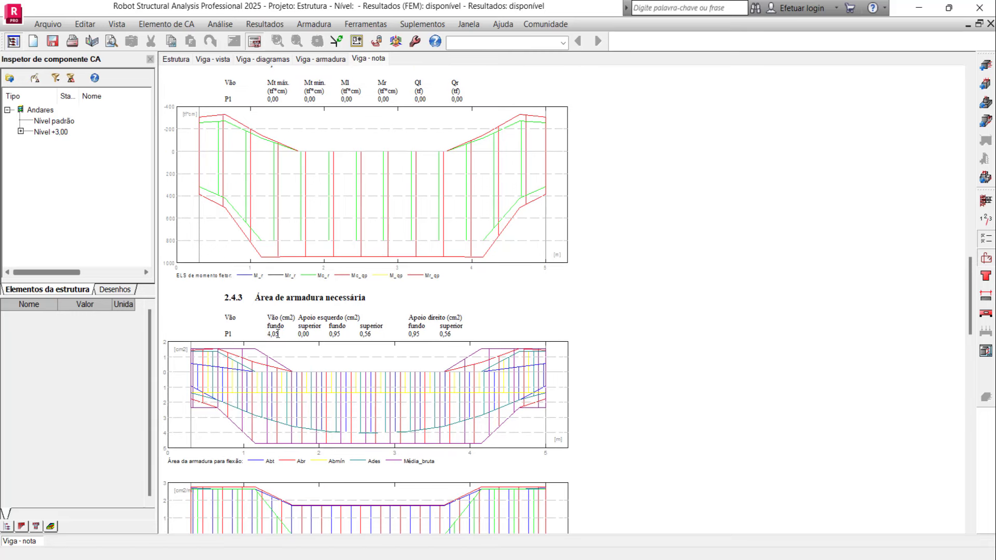
drag(273, 337, 267, 332)
Go back to the Estrutura view and zoom out to the whole frame with DL1 moments
key(ctrl+Tab)
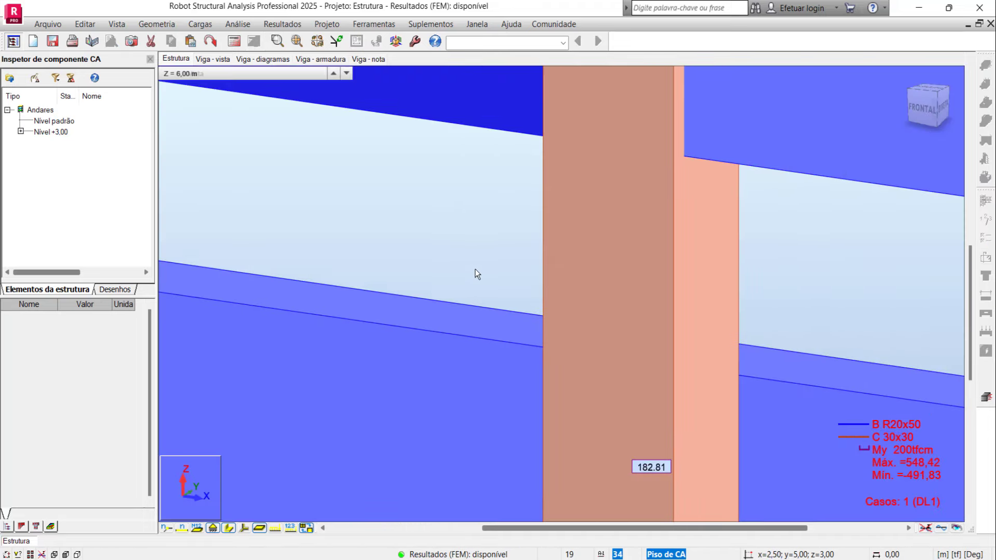
scroll(478, 274, down, 3)
scroll(477, 275, down, 3)
scroll(477, 274, down, 3)
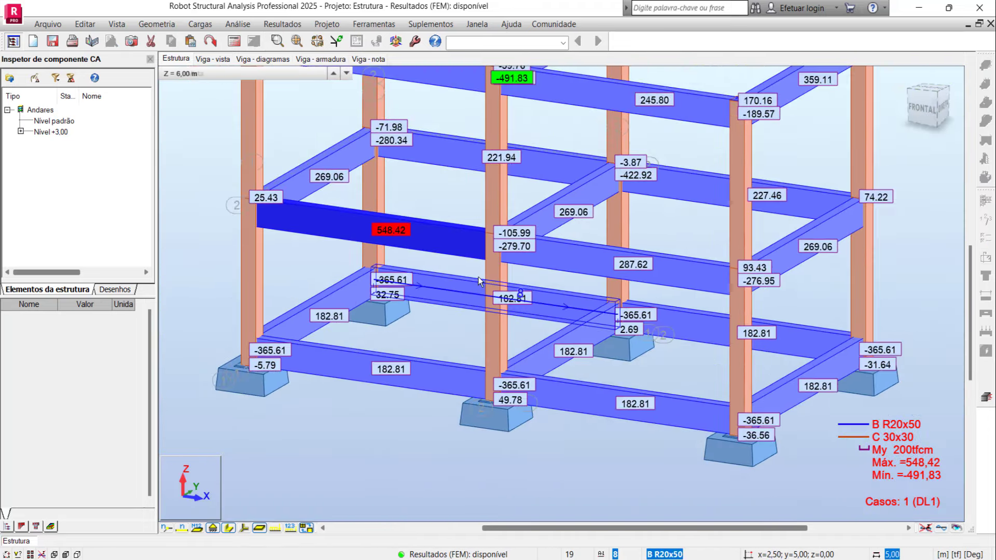
scroll(479, 277, down, 2)
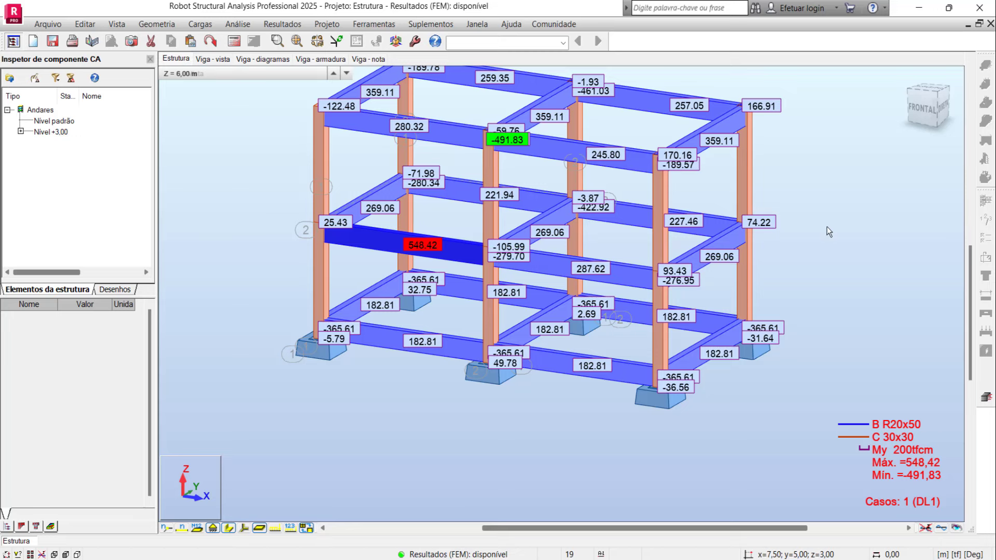